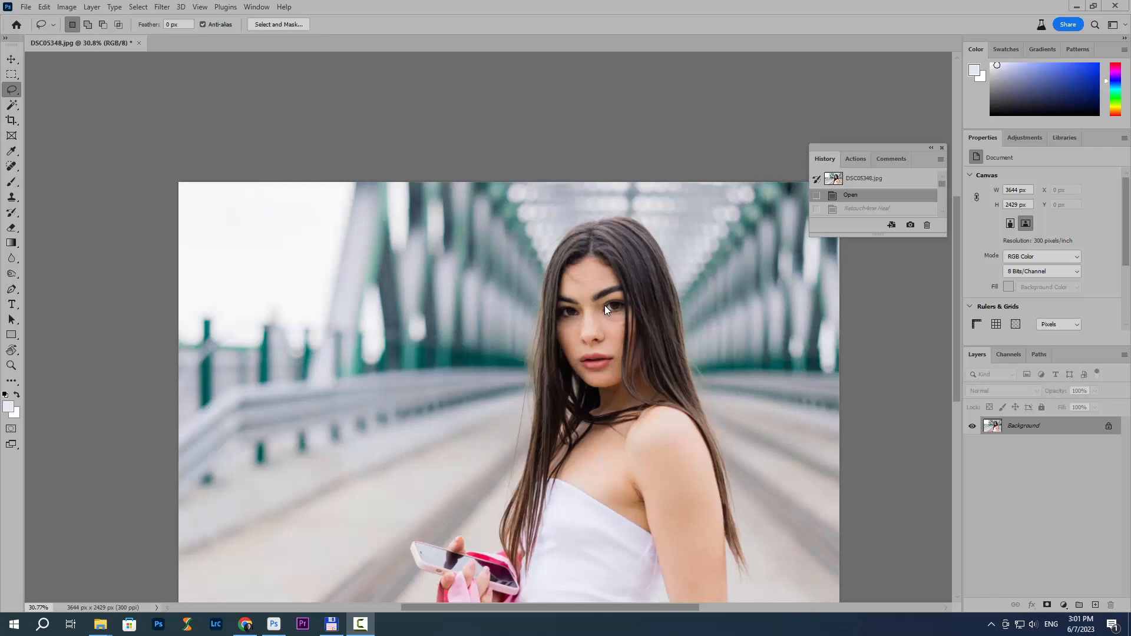
{"action": "scroll", "coordinate": [633, 265], "scroll_direction": "down", "scroll_amount": 1}
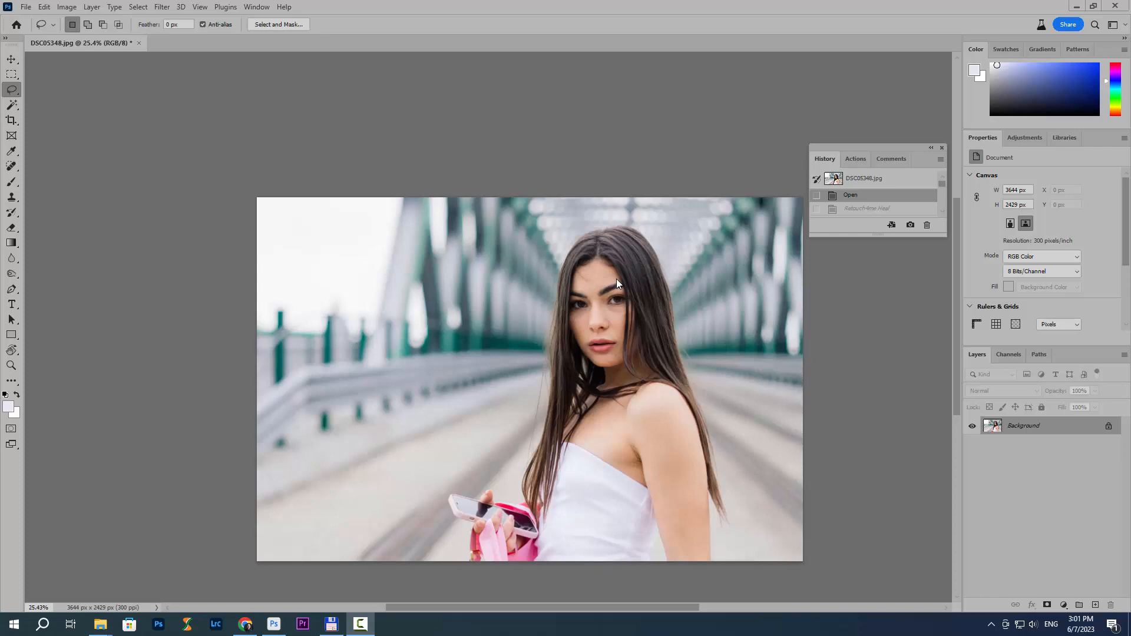
{"action": "scroll", "coordinate": [613, 292], "scroll_direction": "up", "scroll_amount": 1}
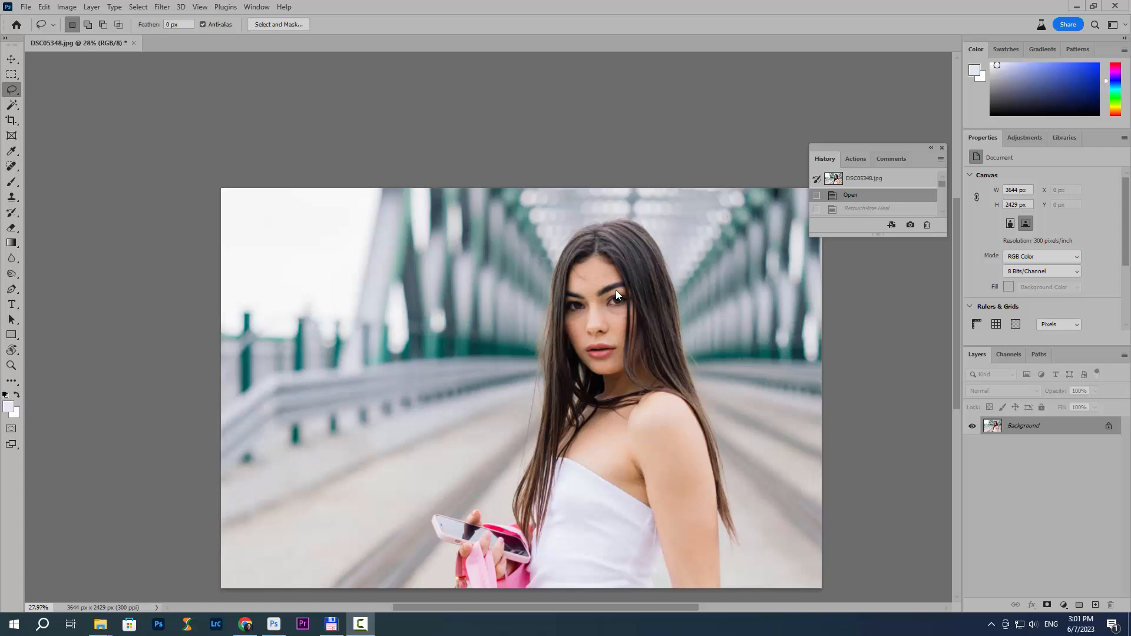
{"action": "scroll", "coordinate": [615, 289], "scroll_direction": "down", "scroll_amount": 1}
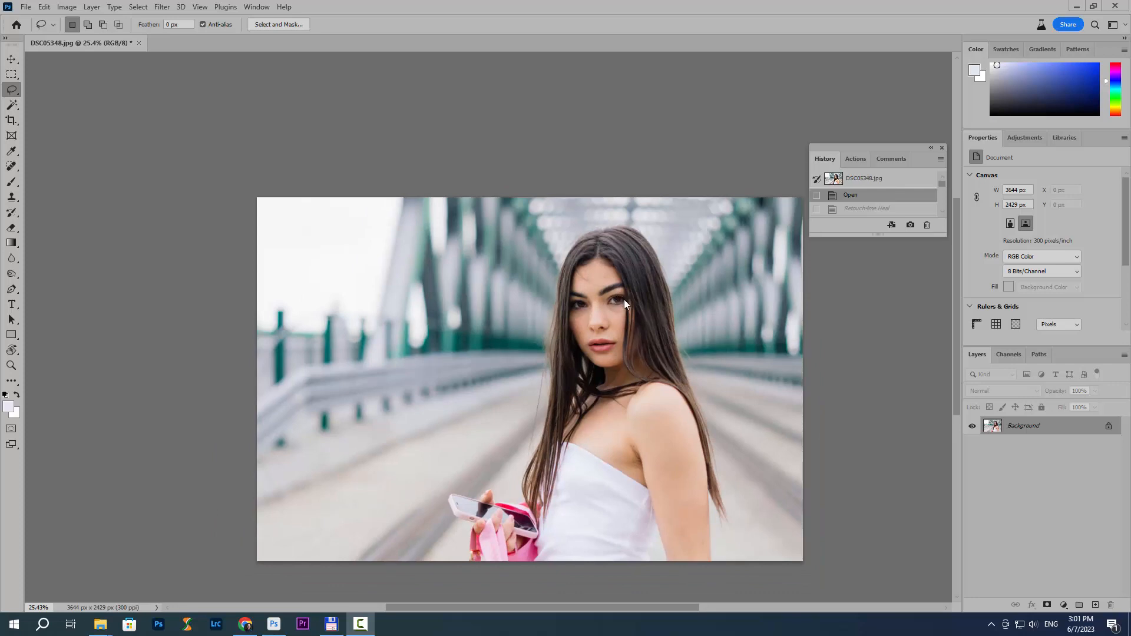
{"action": "scroll", "coordinate": [624, 298], "scroll_direction": "up", "scroll_amount": 3}
{"action": "scroll", "coordinate": [626, 293], "scroll_direction": "down", "scroll_amount": 2}
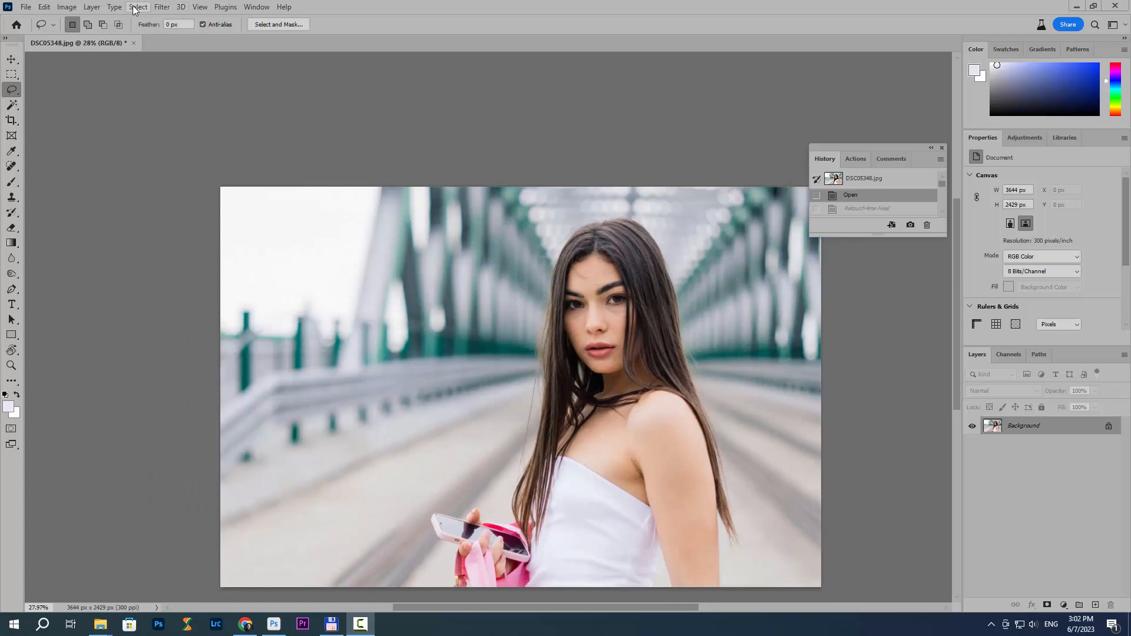
Step: Apply the Retouch4me Heal filter to the portrait in Auto mode with sensitivity at 100
{"action": "left_click", "coordinate": [161, 7]}
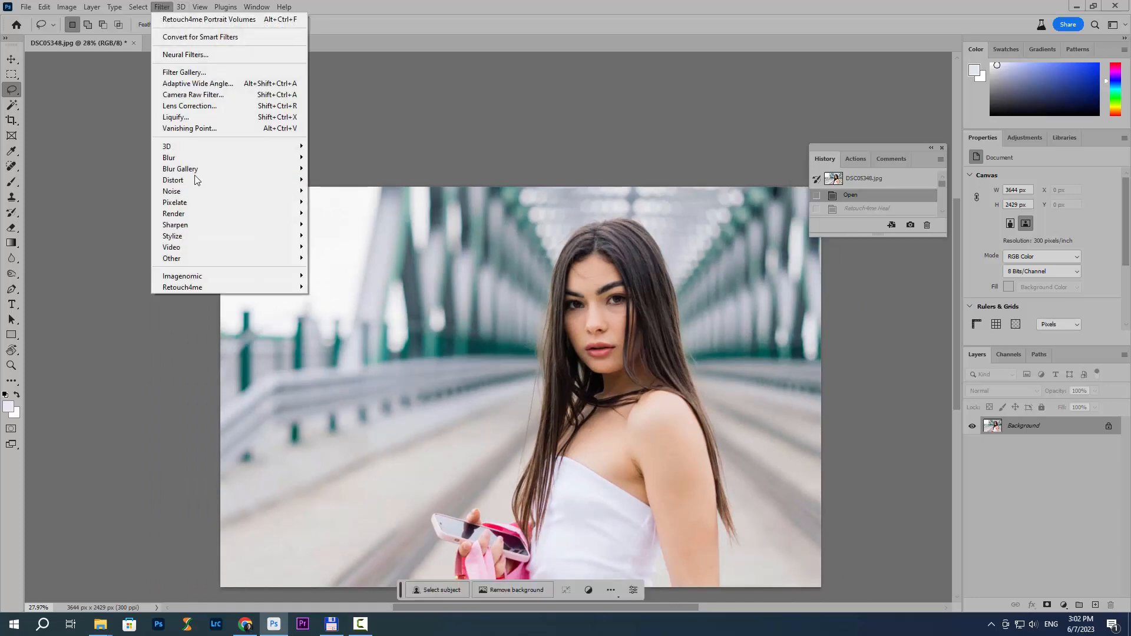
{"action": "mouse_move", "coordinate": [274, 288]}
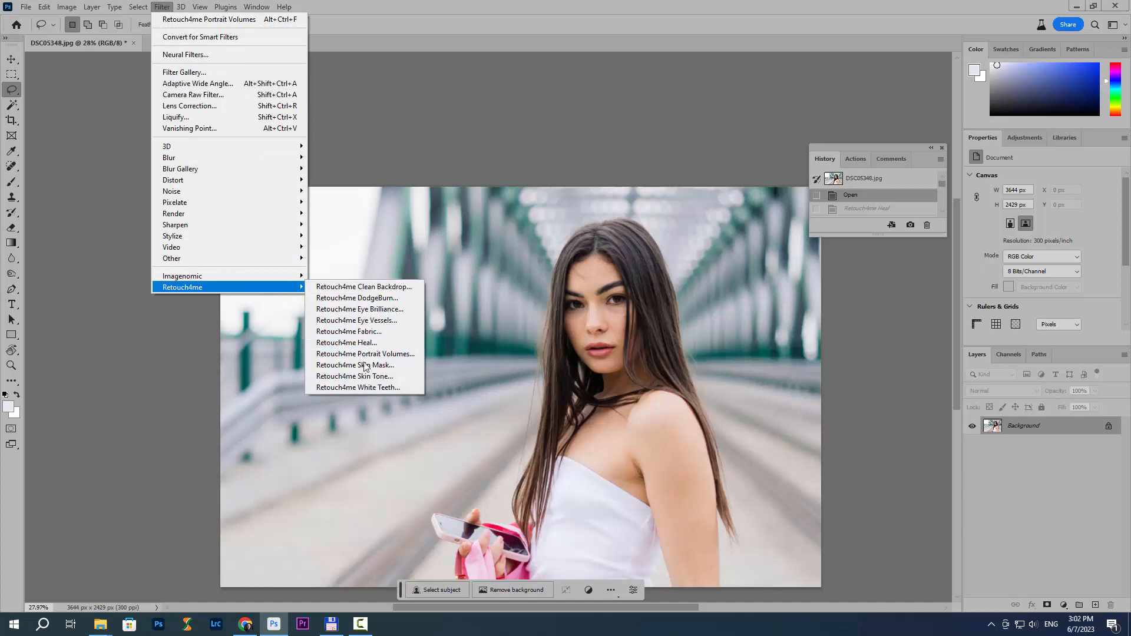
{"action": "left_click", "coordinate": [388, 343]}
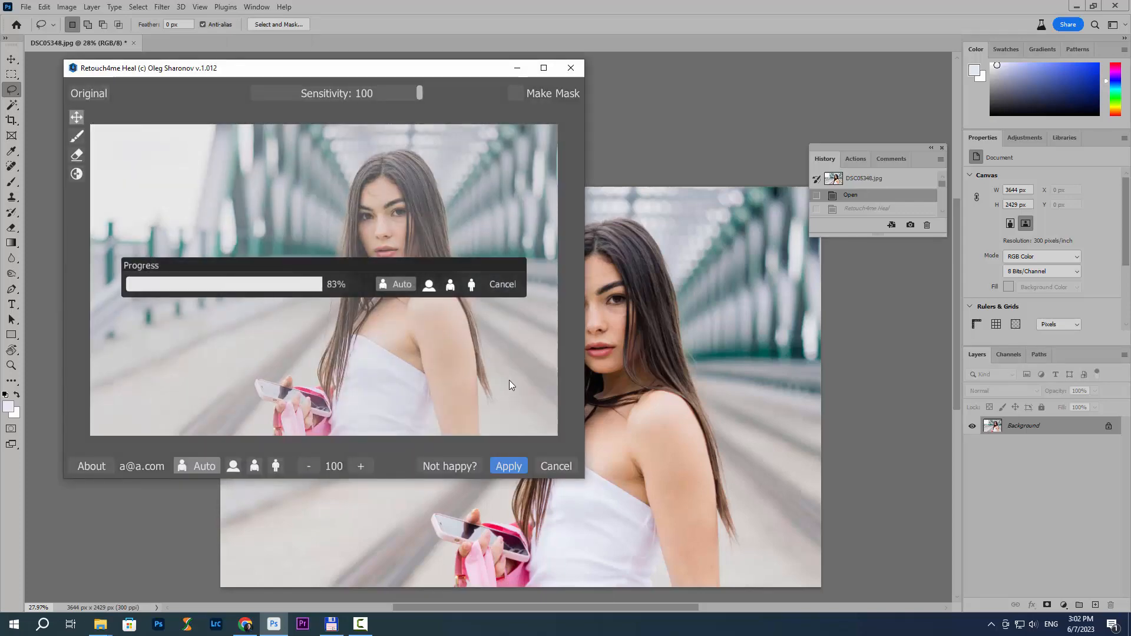
{"action": "left_click", "coordinate": [505, 467]}
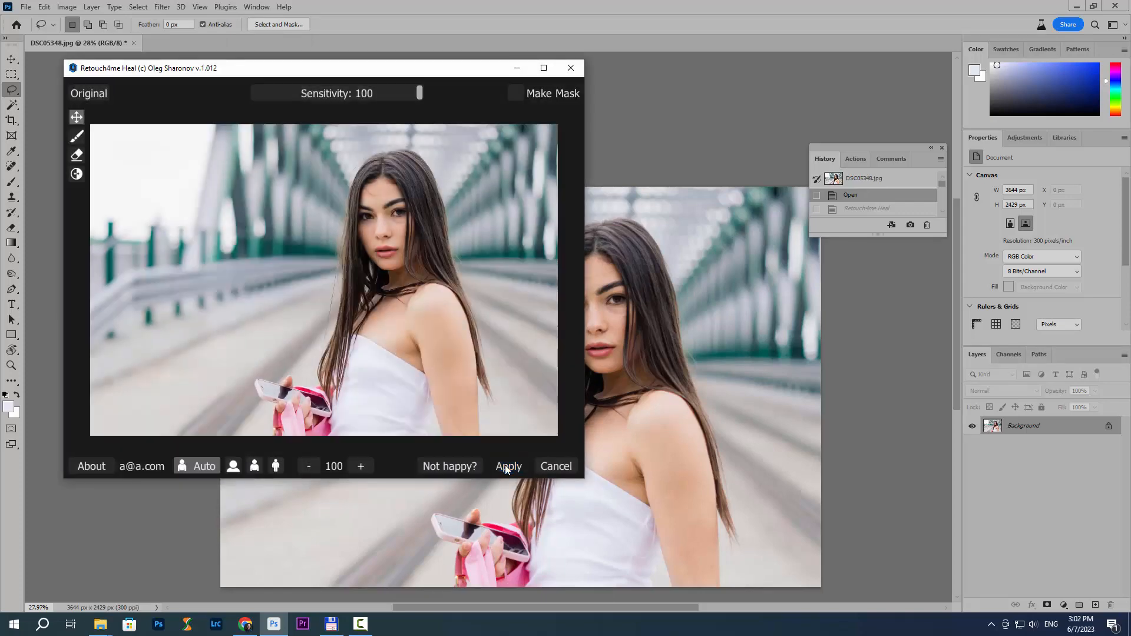
Step: Compare the woman's face before and after healing by switching between the opened and Retouch4me Heal history states
{"action": "scroll", "coordinate": [677, 348], "scroll_direction": "up", "scroll_amount": 2}
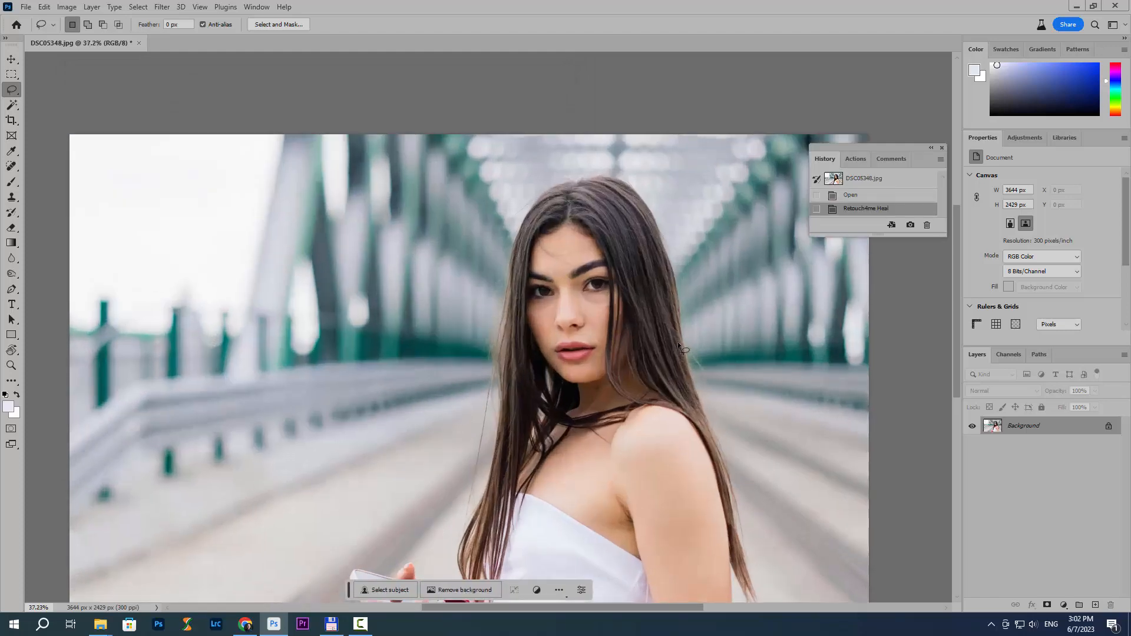
{"action": "scroll", "coordinate": [678, 346], "scroll_direction": "up", "scroll_amount": 2}
{"action": "left_click", "coordinate": [869, 194]}
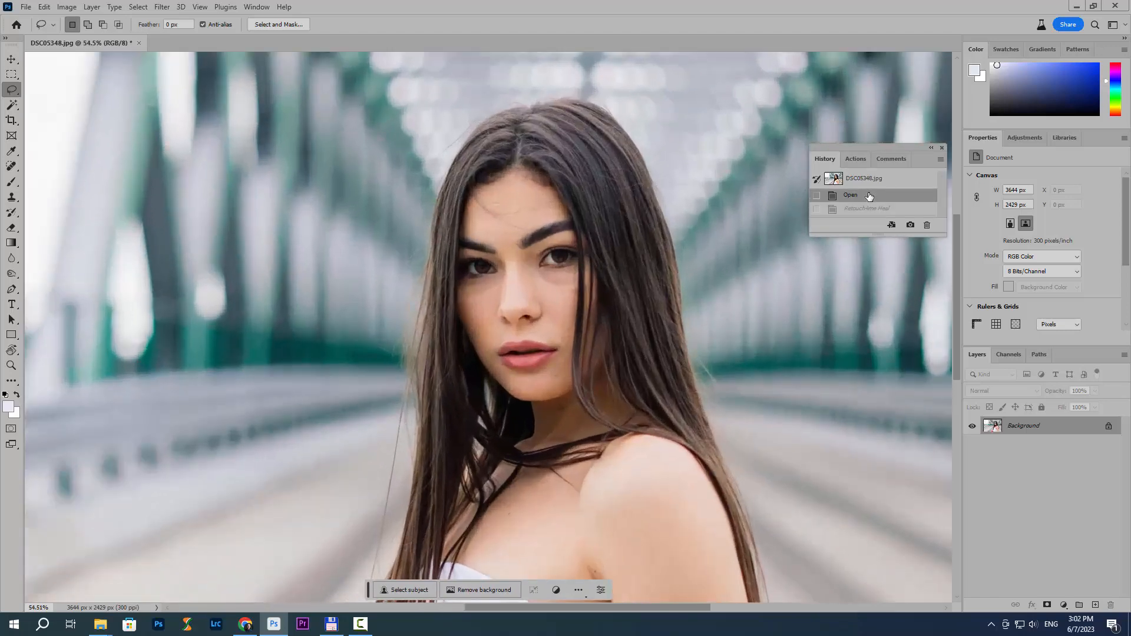
{"action": "left_click", "coordinate": [863, 209]}
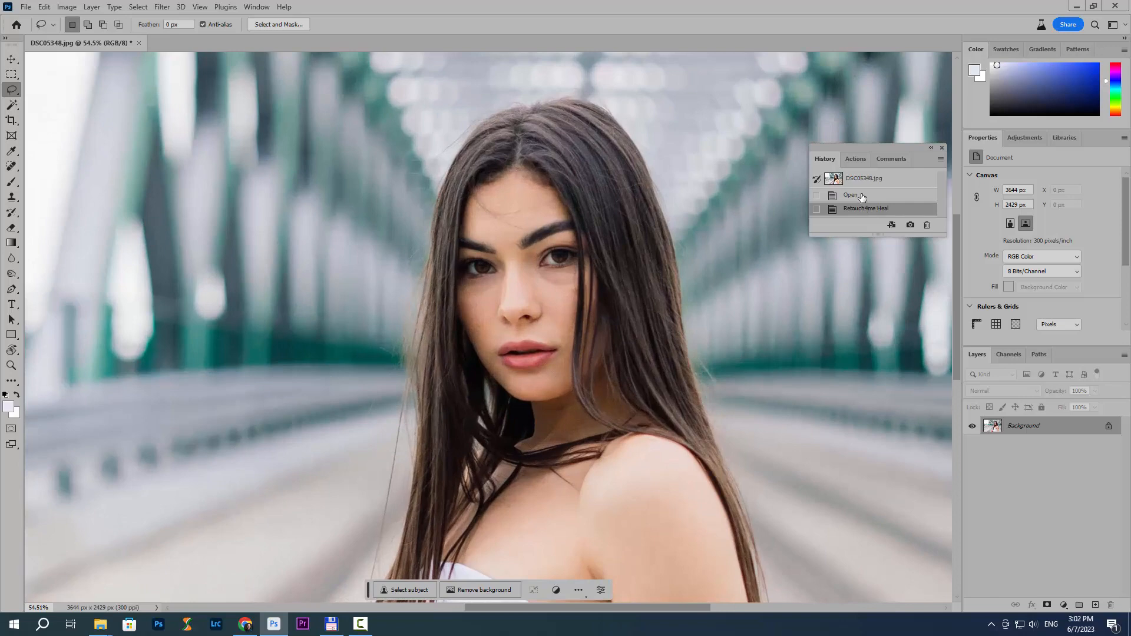
{"action": "left_click", "coordinate": [861, 196]}
{"action": "left_click", "coordinate": [836, 212]}
{"action": "scroll", "coordinate": [524, 316], "scroll_direction": "down", "scroll_amount": 2}
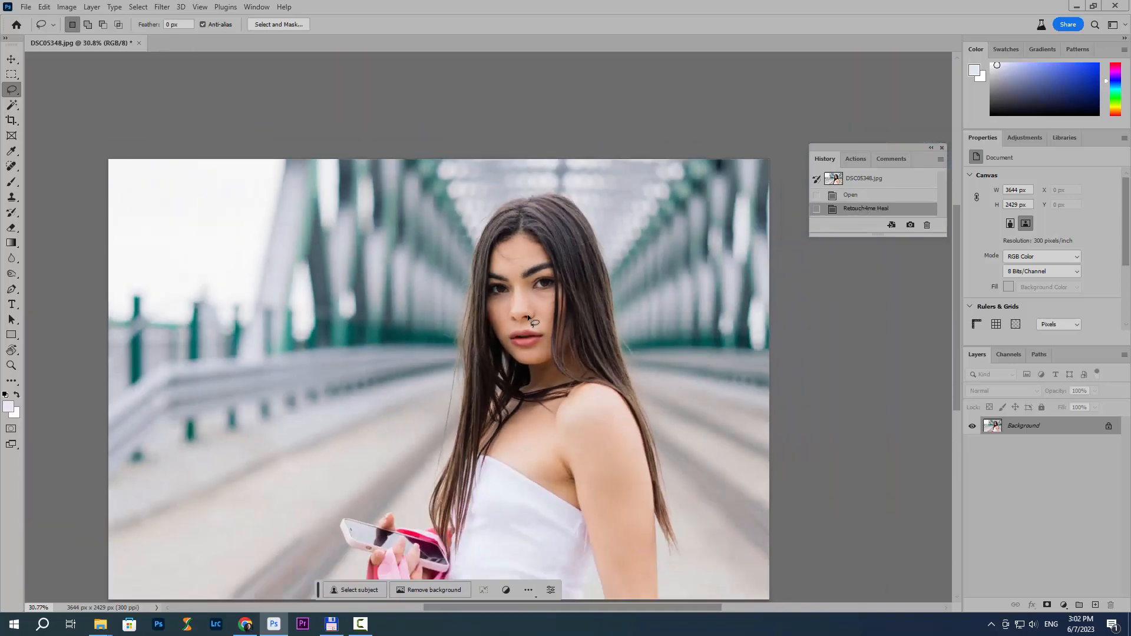
Step: Apply the Retouch4me Eye Brilliance filter to the portrait in Auto mode with blend at 100
{"action": "left_click", "coordinate": [161, 8]}
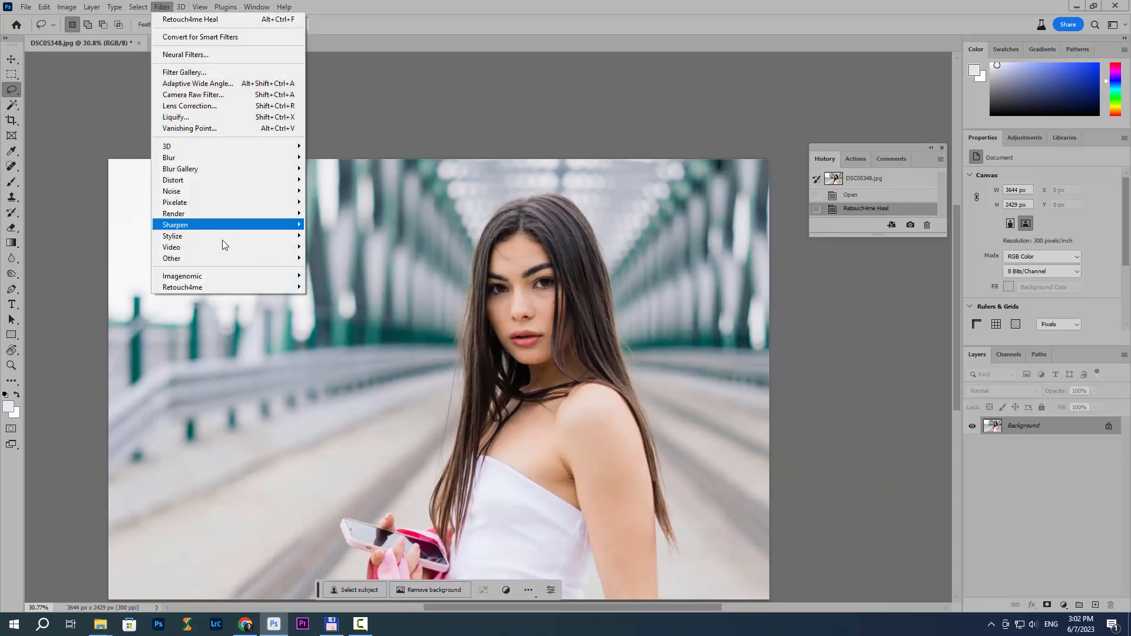
{"action": "mouse_move", "coordinate": [281, 286]}
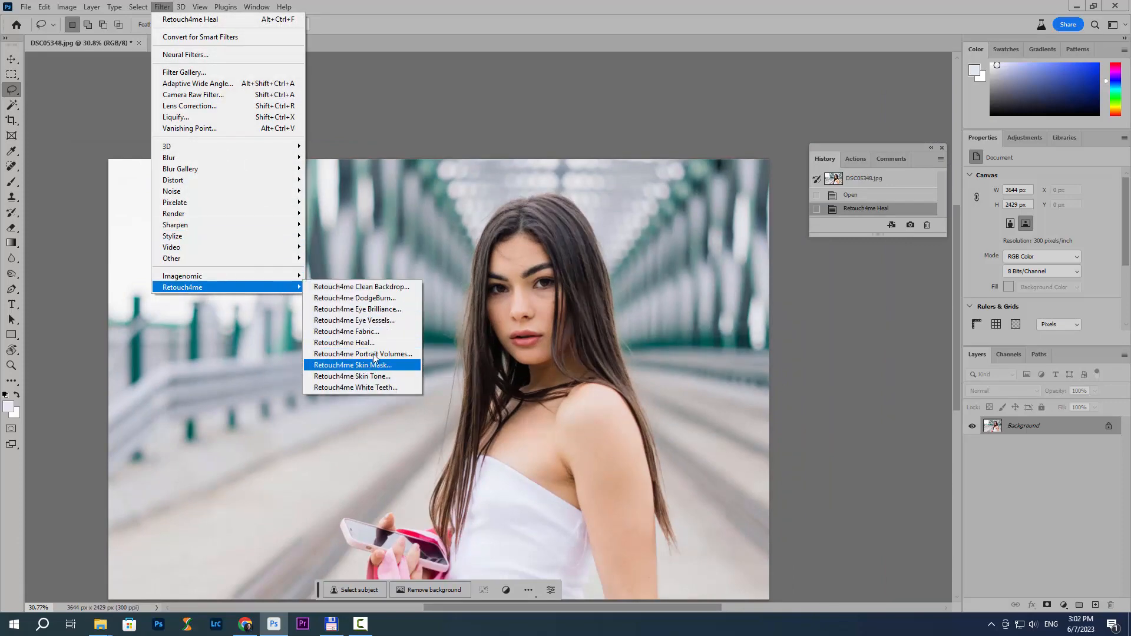
{"action": "left_click", "coordinate": [381, 311]}
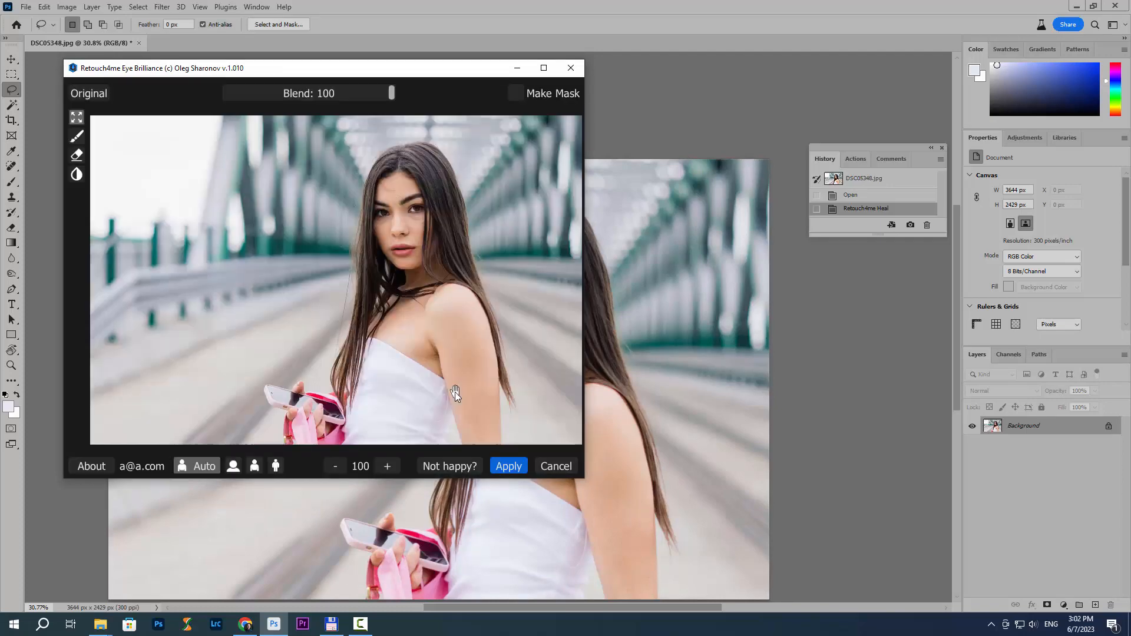
{"action": "left_click", "coordinate": [509, 466]}
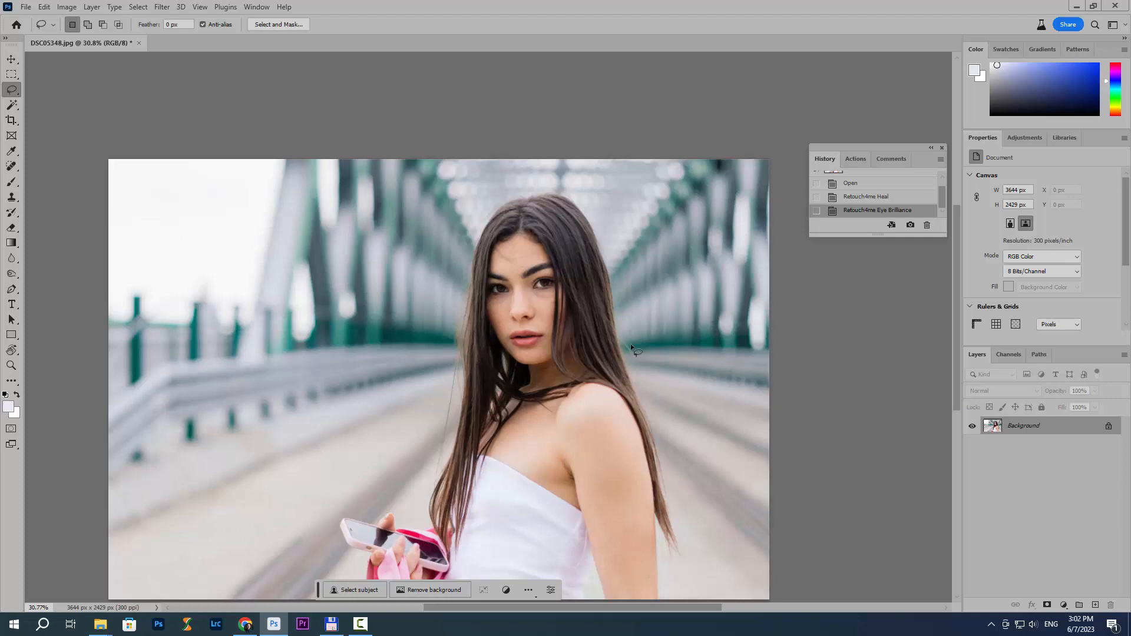
Step: Examine the eyes up close, comparing the Retouch4me Heal and Retouch4me Eye Brilliance history states
{"action": "scroll", "coordinate": [609, 288], "scroll_direction": "up", "scroll_amount": 5}
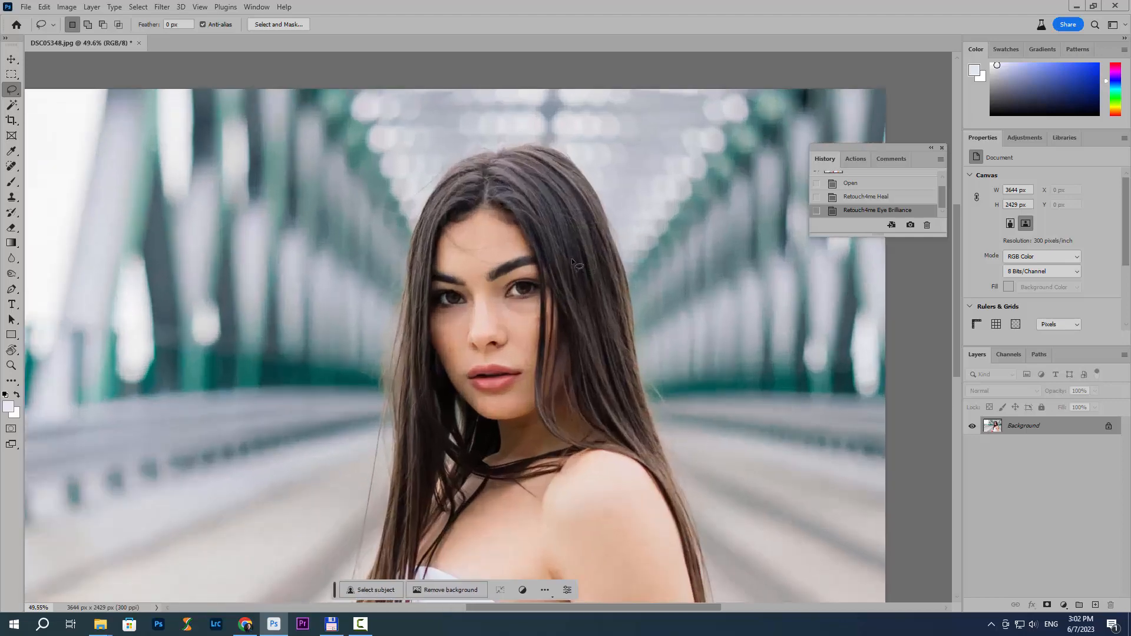
{"action": "scroll", "coordinate": [479, 241], "scroll_direction": "up", "scroll_amount": 3}
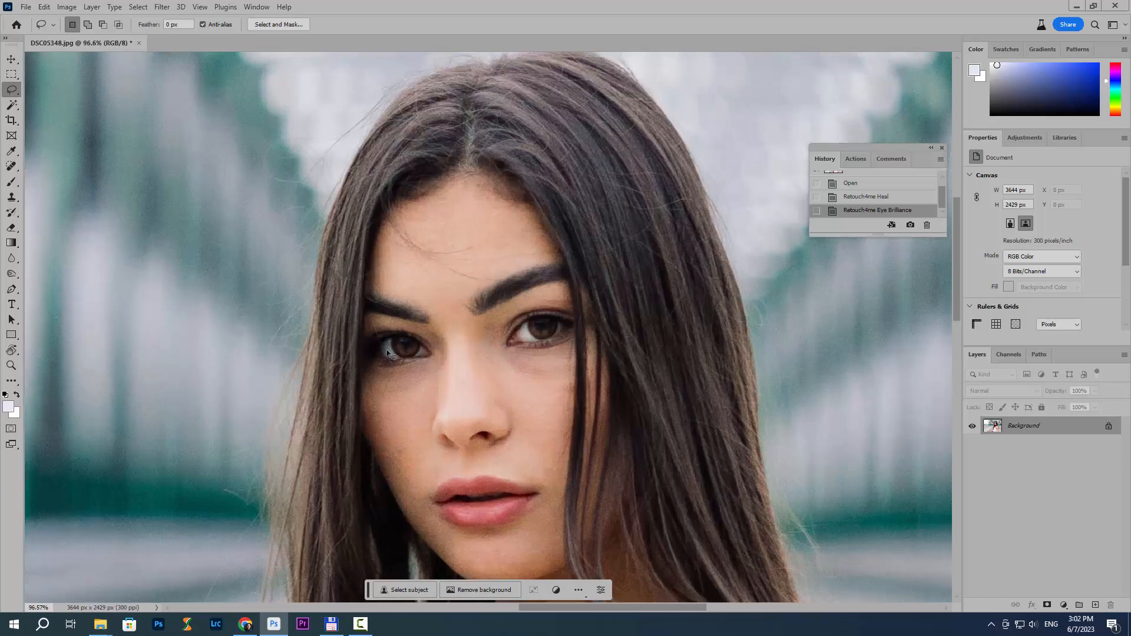
{"action": "left_click", "coordinate": [872, 199]}
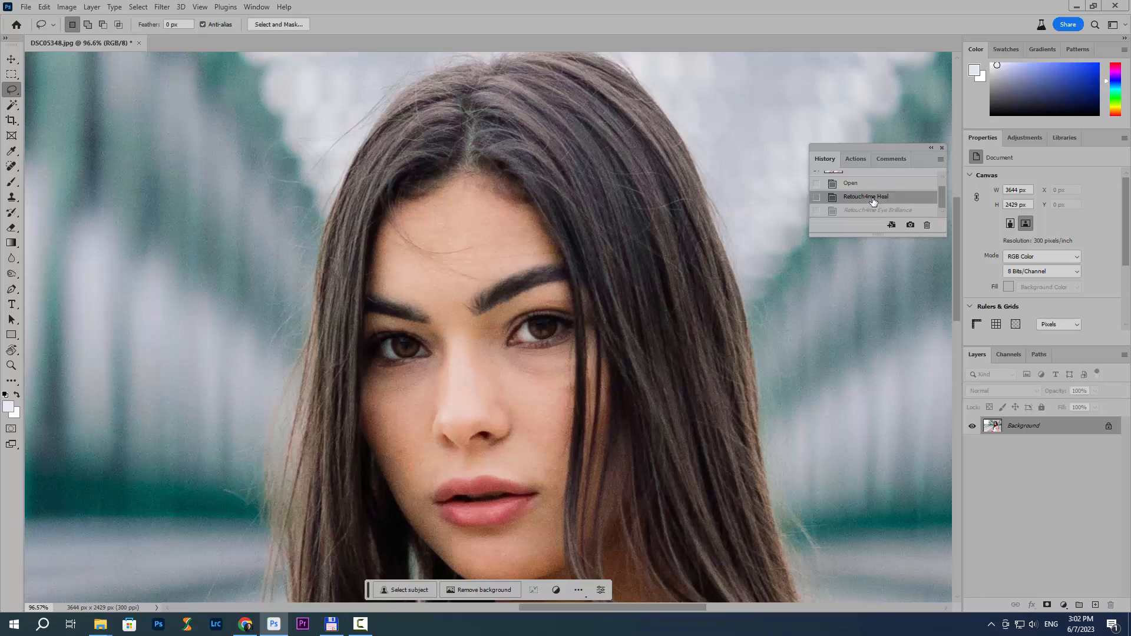
{"action": "left_click", "coordinate": [869, 210]}
{"action": "scroll", "coordinate": [613, 227], "scroll_direction": "down", "scroll_amount": 5}
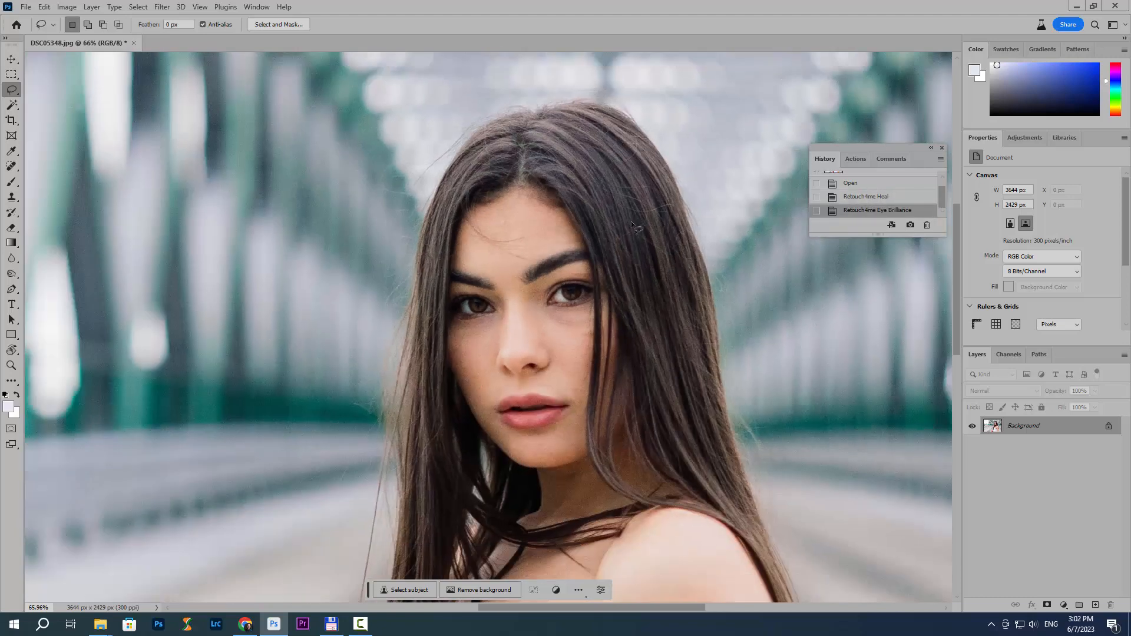
{"action": "scroll", "coordinate": [567, 304], "scroll_direction": "up", "scroll_amount": 3}
{"action": "scroll", "coordinate": [569, 301], "scroll_direction": "down", "scroll_amount": 3}
{"action": "scroll", "coordinate": [547, 337], "scroll_direction": "up", "scroll_amount": 2}
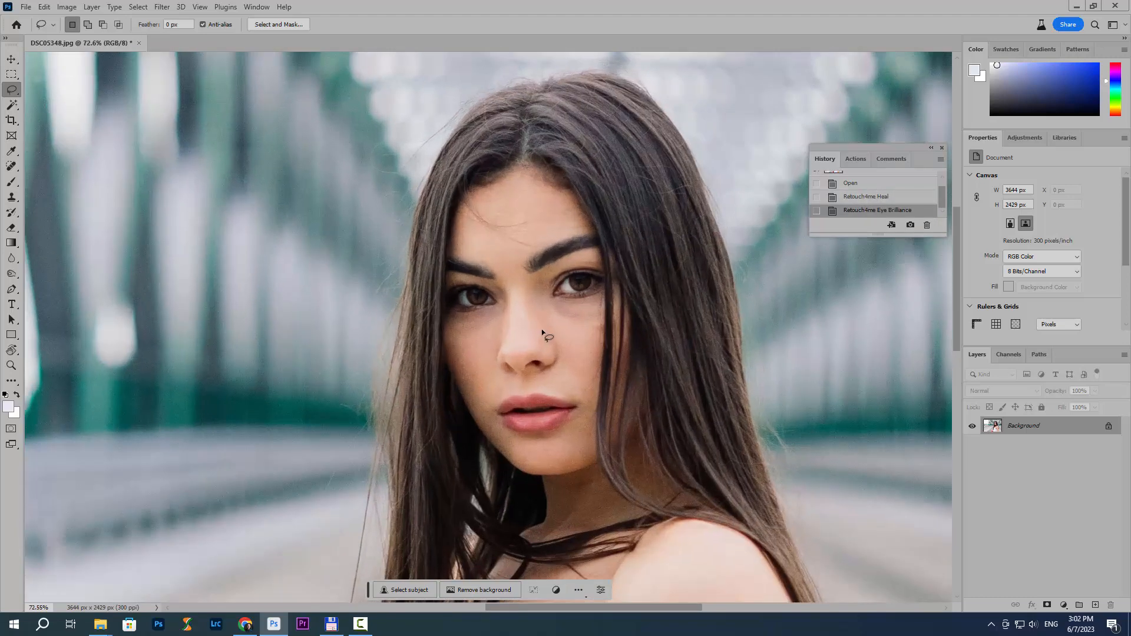
Step: Compare the whole photo in its opened state with the Retouch4me Eye Brilliance history state
{"action": "scroll", "coordinate": [547, 321], "scroll_direction": "down", "scroll_amount": 6}
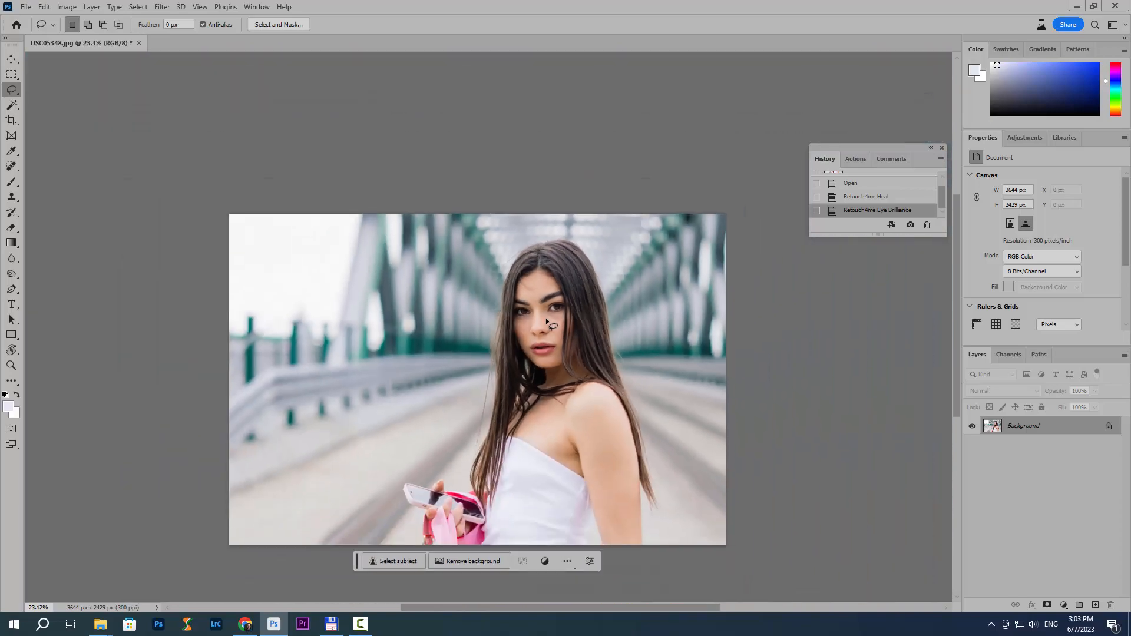
{"action": "scroll", "coordinate": [547, 321], "scroll_direction": "up", "scroll_amount": 1}
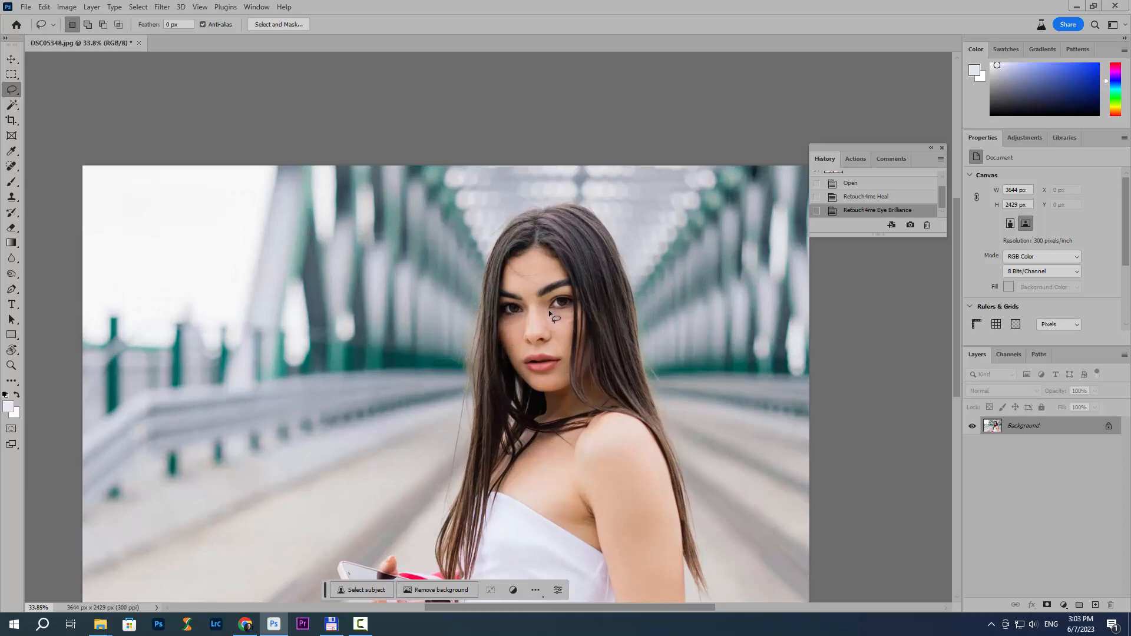
{"action": "scroll", "coordinate": [547, 310], "scroll_direction": "down", "scroll_amount": 2}
{"action": "scroll", "coordinate": [549, 319], "scroll_direction": "up", "scroll_amount": 2}
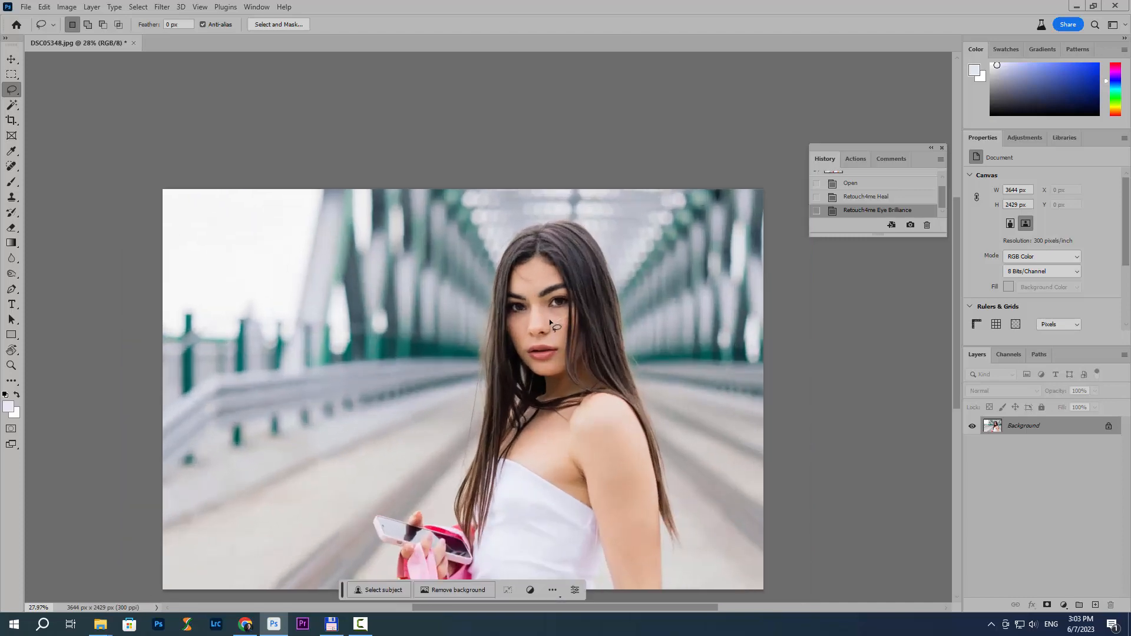
{"action": "left_click", "coordinate": [866, 183]}
{"action": "left_click", "coordinate": [863, 210]}
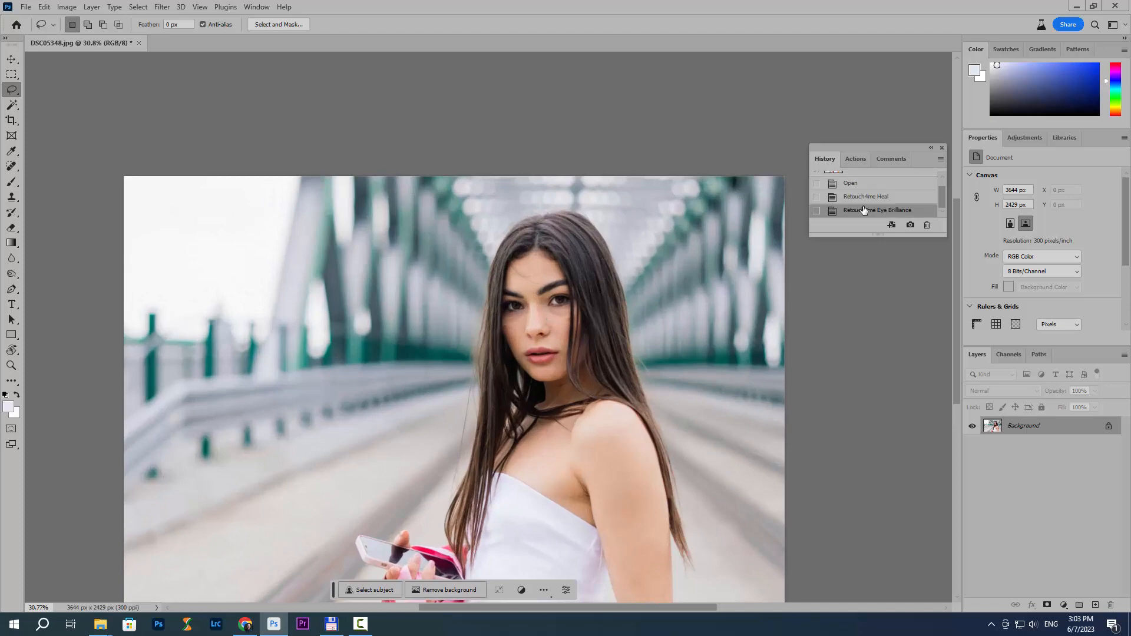
Step: Apply the Retouch4me Portrait Volumes filter to the portrait with blend at 100
{"action": "left_click", "coordinate": [162, 7]}
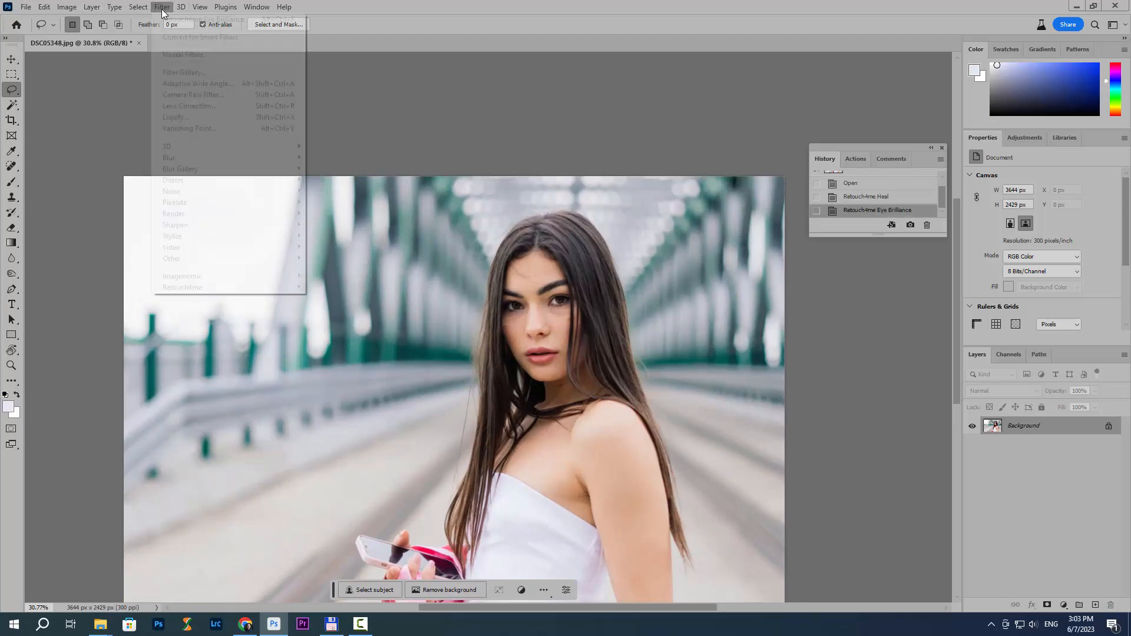
{"action": "mouse_move", "coordinate": [285, 289]}
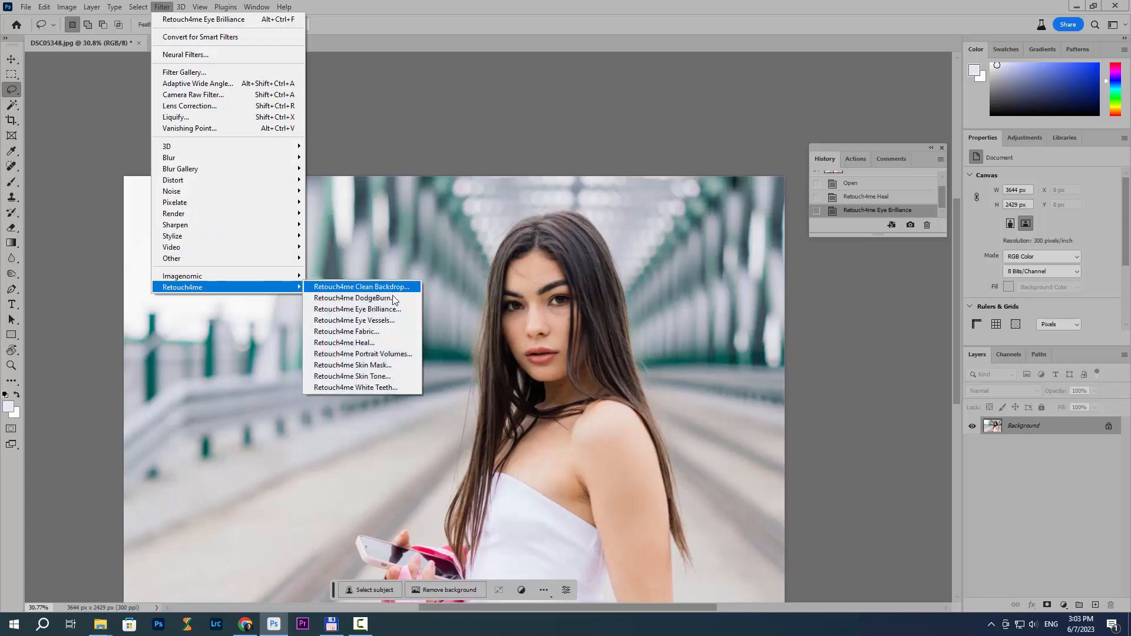
{"action": "left_click", "coordinate": [394, 355]}
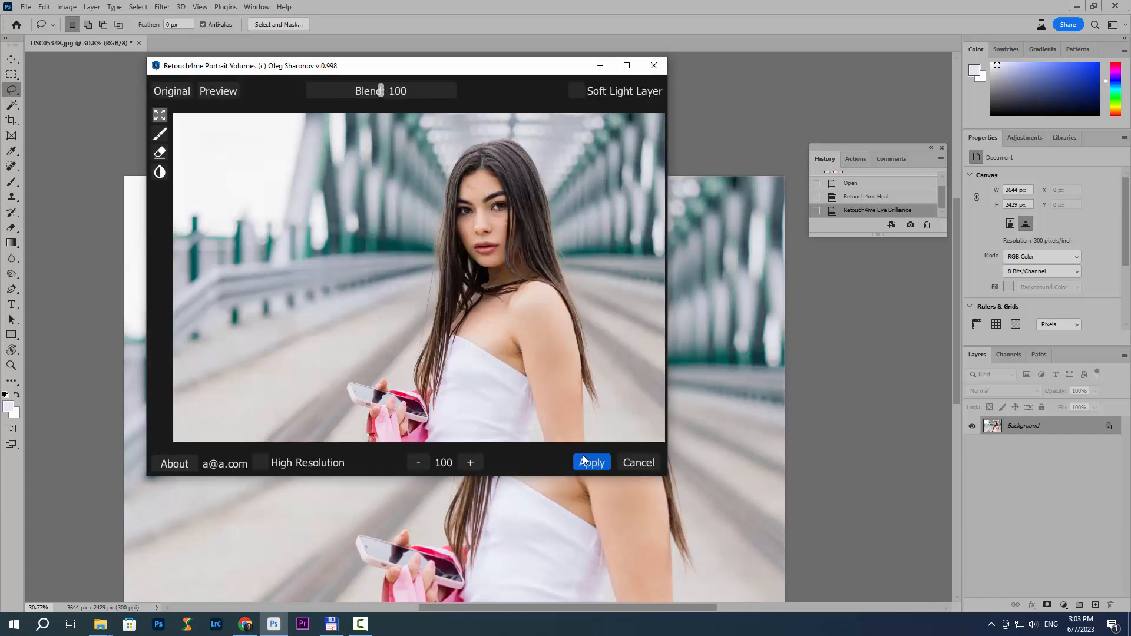
{"action": "left_click", "coordinate": [589, 462]}
Step: Compare the face's light and shadow between the Retouch4me Eye Brilliance and Retouch4me Portrait Volumes history states
{"action": "scroll", "coordinate": [557, 306], "scroll_direction": "up", "scroll_amount": 3}
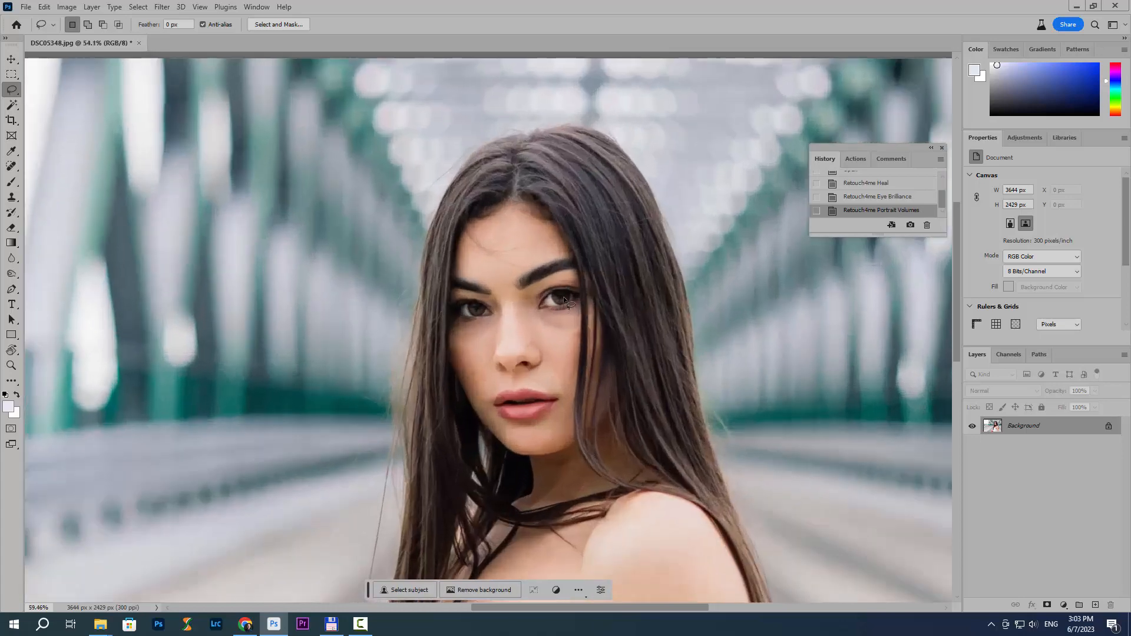
{"action": "left_click", "coordinate": [863, 199]}
{"action": "left_click", "coordinate": [862, 212]}
{"action": "left_click", "coordinate": [863, 199]}
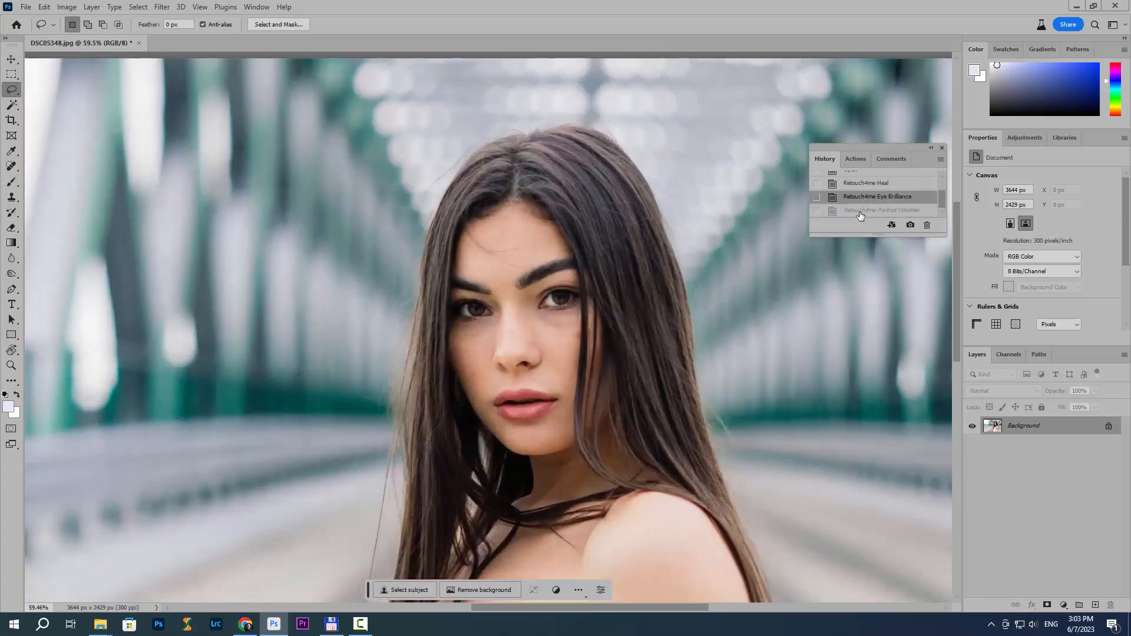
{"action": "left_click", "coordinate": [860, 211]}
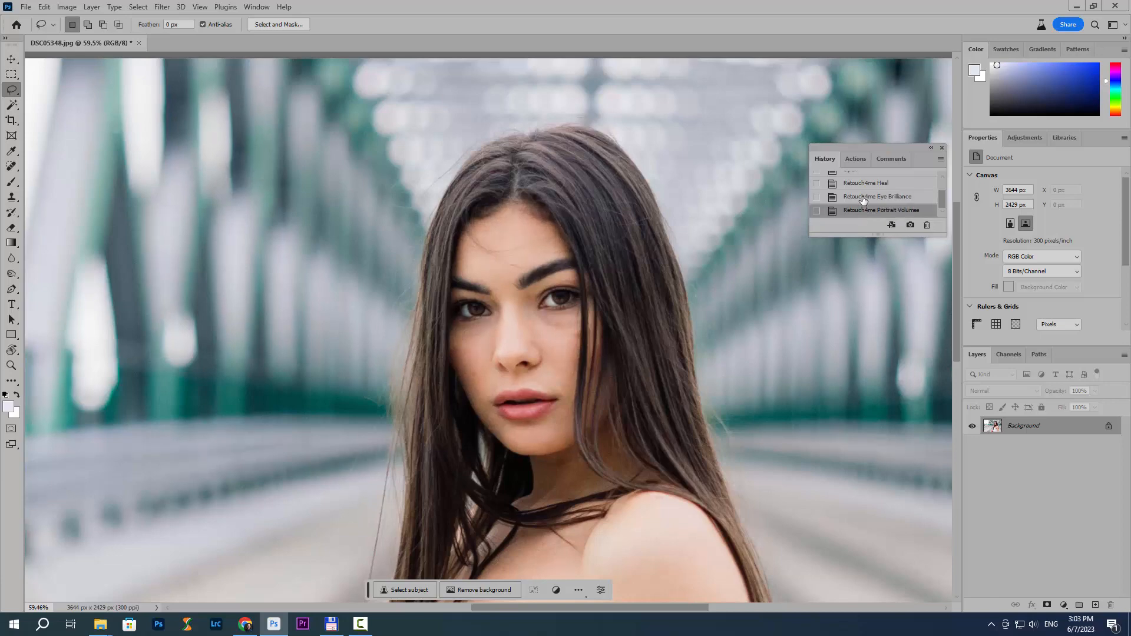
{"action": "scroll", "coordinate": [519, 302], "scroll_direction": "down", "scroll_amount": 6}
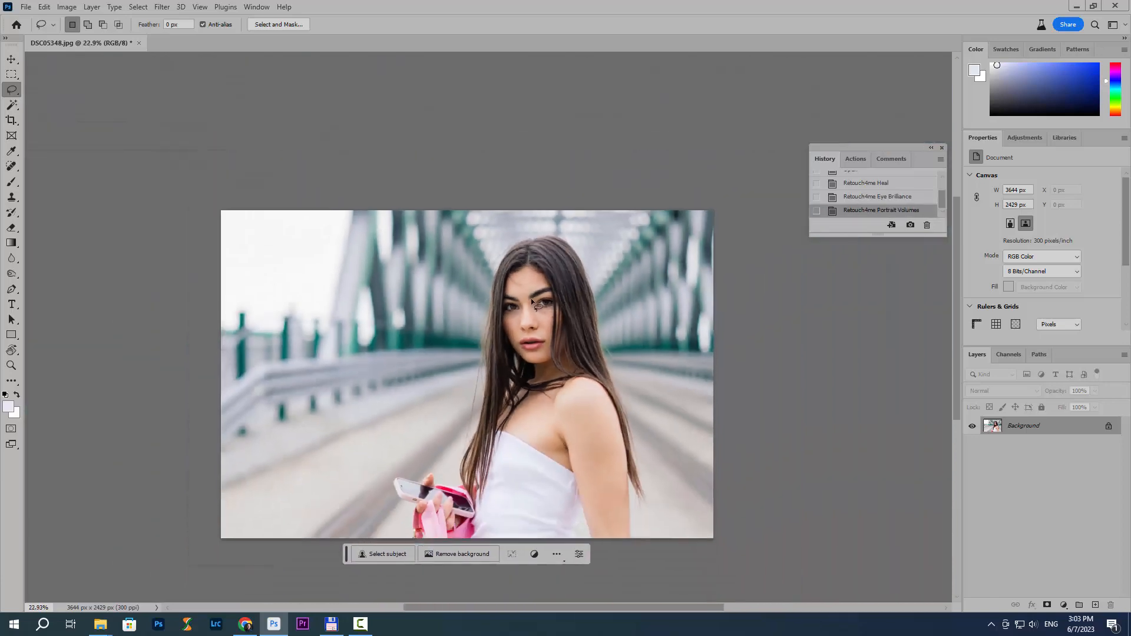
{"action": "scroll", "coordinate": [530, 299], "scroll_direction": "up", "scroll_amount": 1}
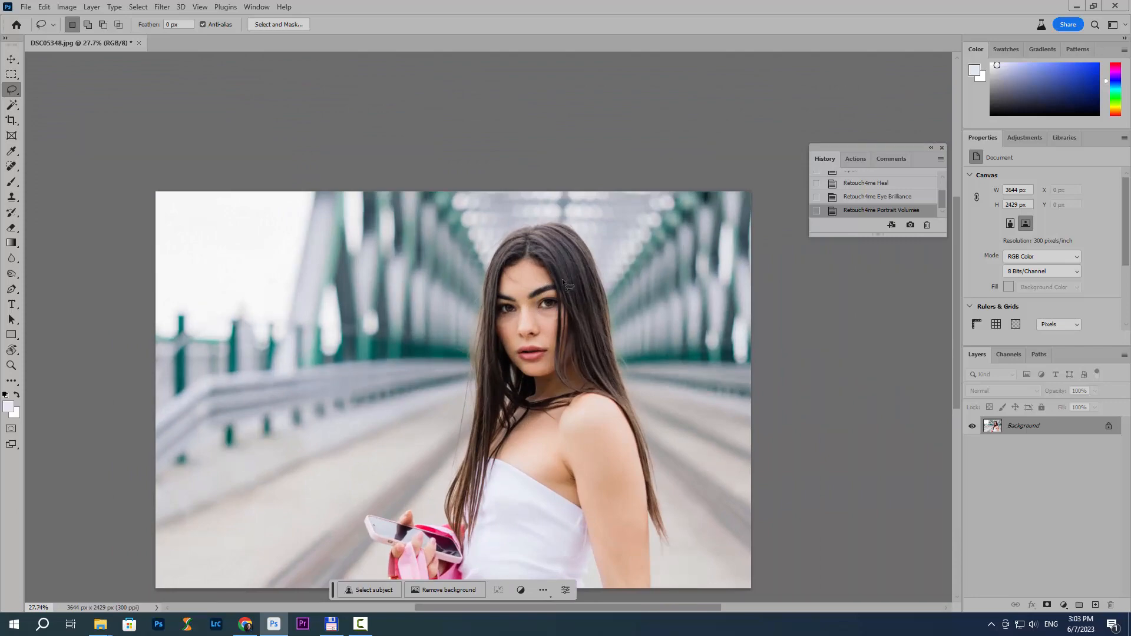
{"action": "scroll", "coordinate": [530, 311], "scroll_direction": "up", "scroll_amount": 2}
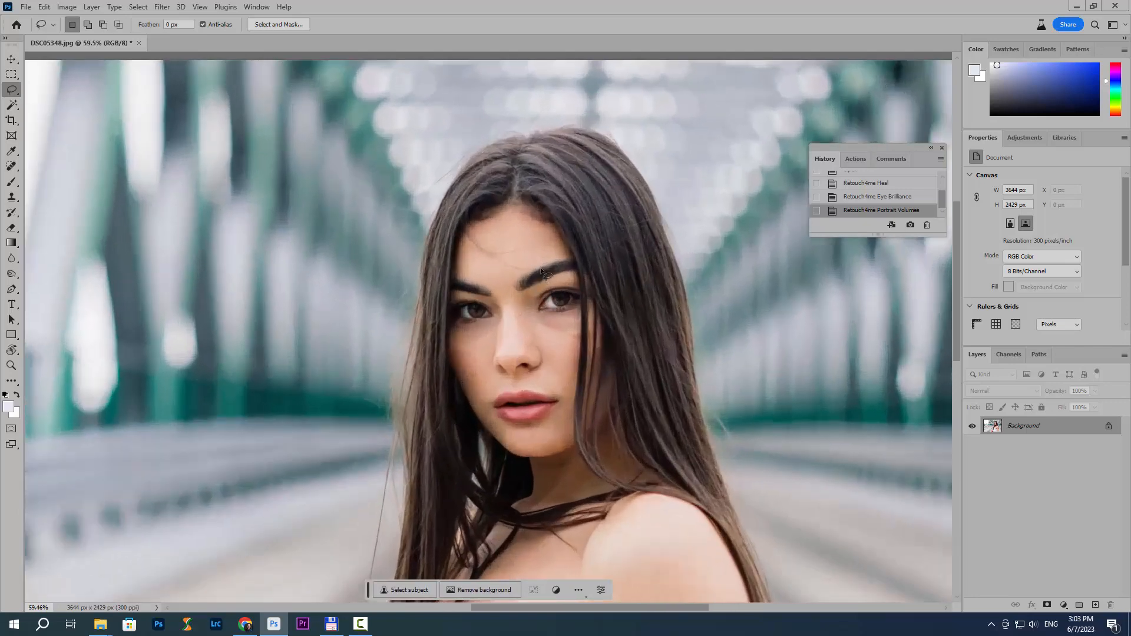
{"action": "scroll", "coordinate": [537, 235], "scroll_direction": "down", "scroll_amount": 2}
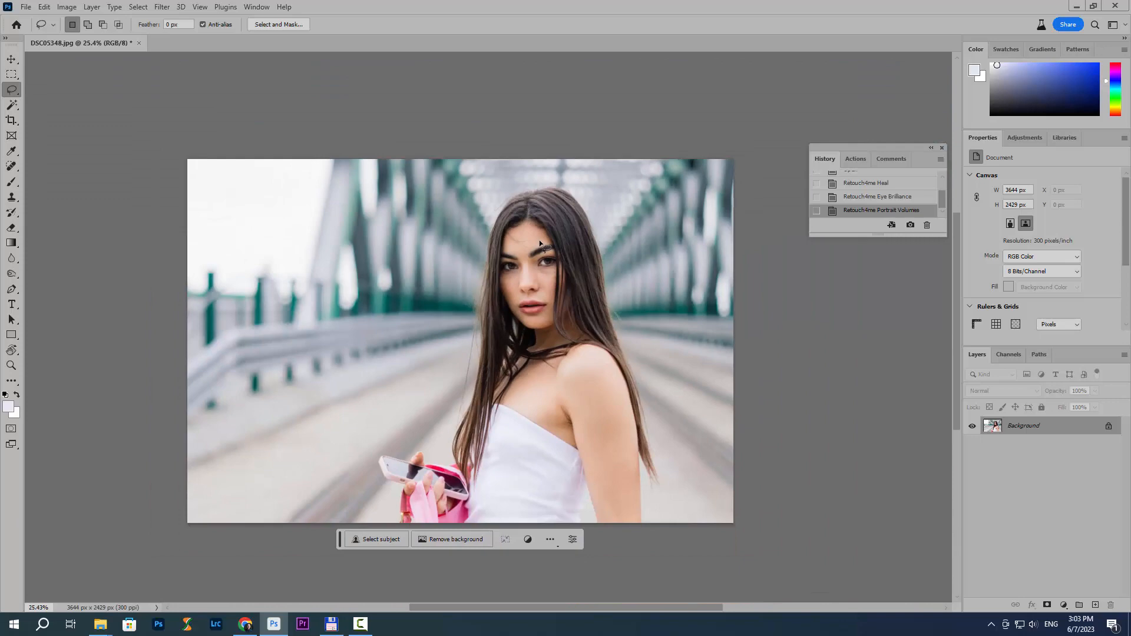
Step: Duplicate the background layer and reshape the shoulder and upper arm contour with Liquify's Forward Warp, reducing the brush from 800 to 400
{"action": "key", "text": "ctrl+j"}
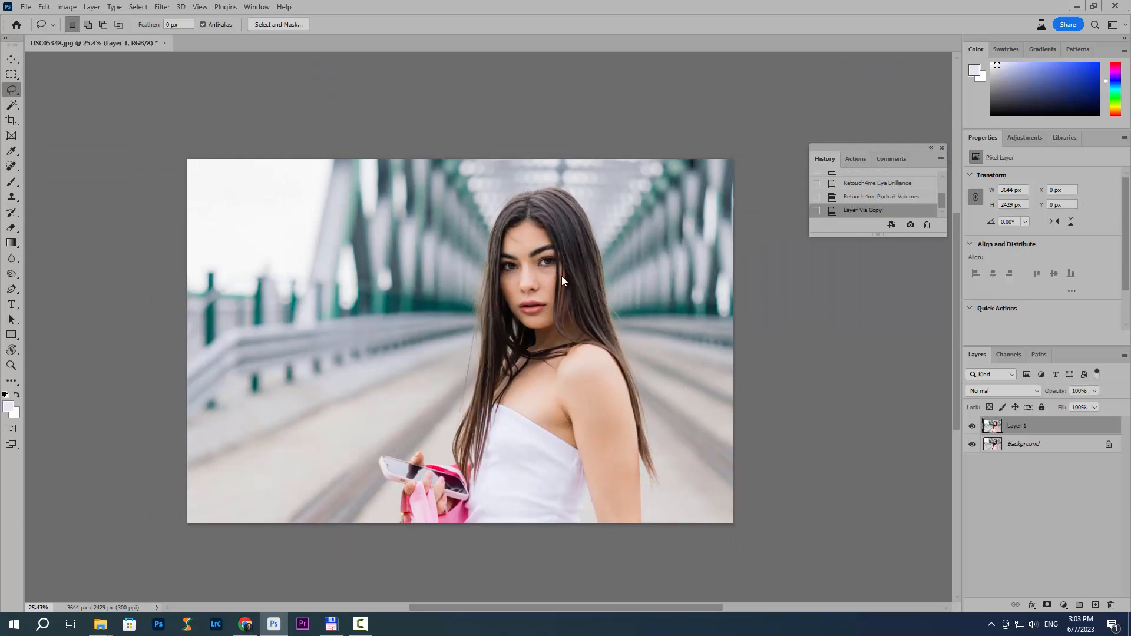
{"action": "key", "text": "shift+ctrl+x"}
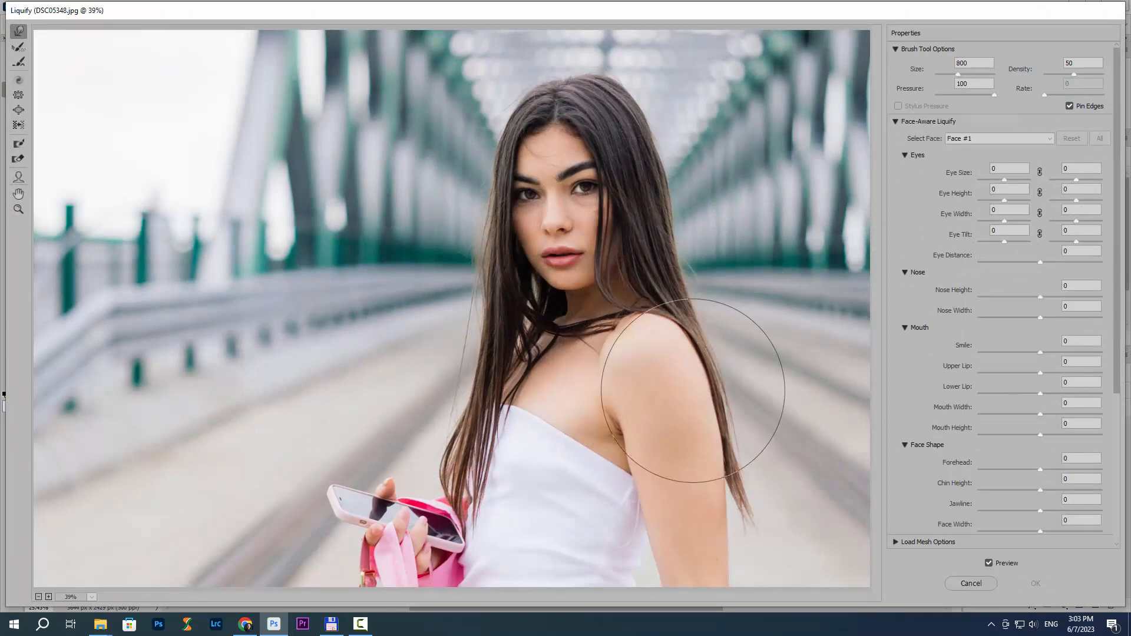
{"action": "key", "text": "bracketleft"}
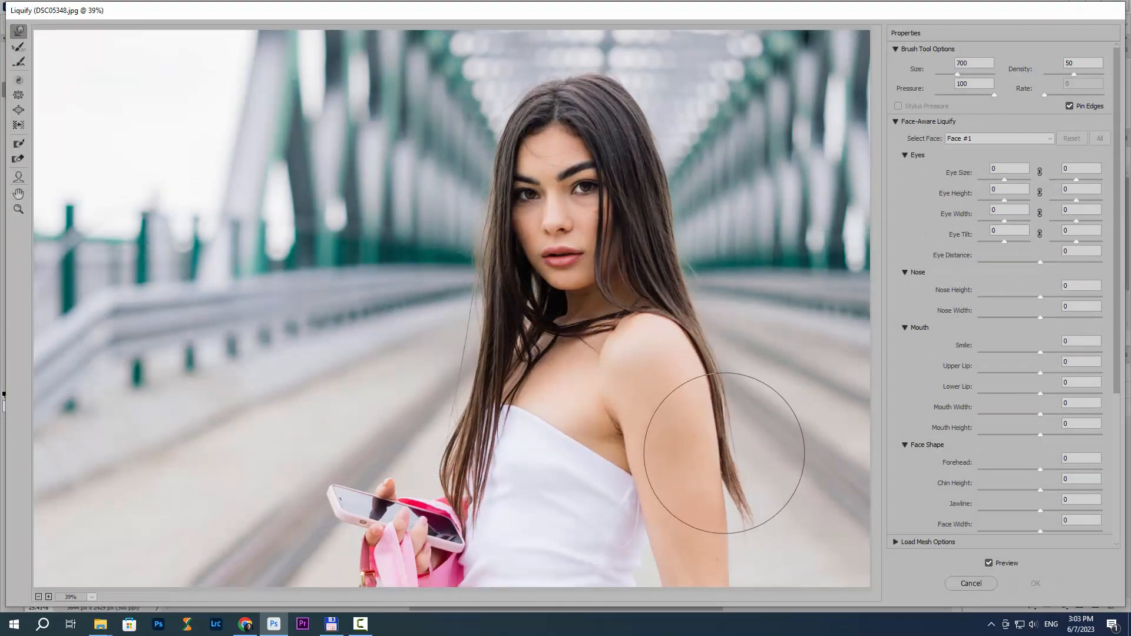
{"action": "left_click_drag", "start_coordinate": [732, 393], "coordinate": [708, 369]}
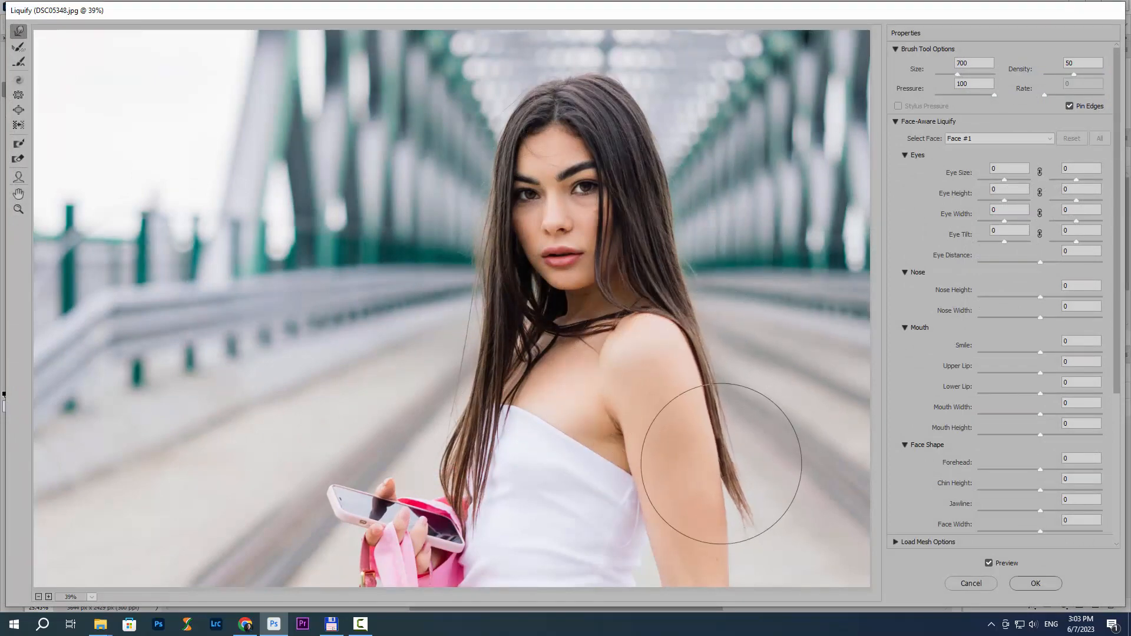
{"action": "key", "text": "bracketleft"}
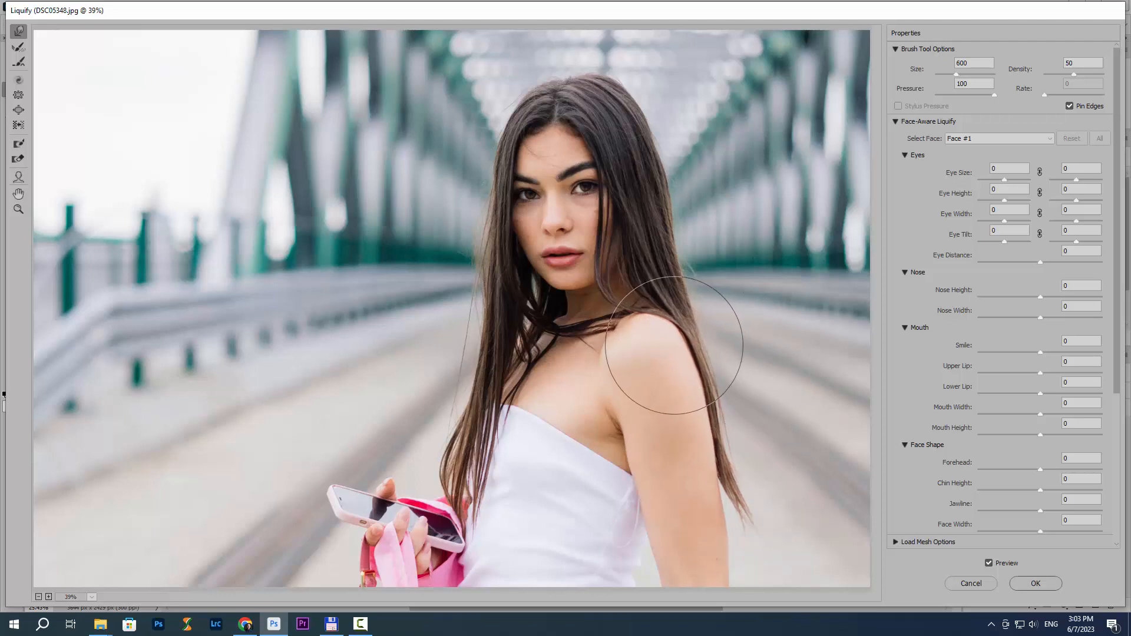
{"action": "key", "text": "bracketleft"}
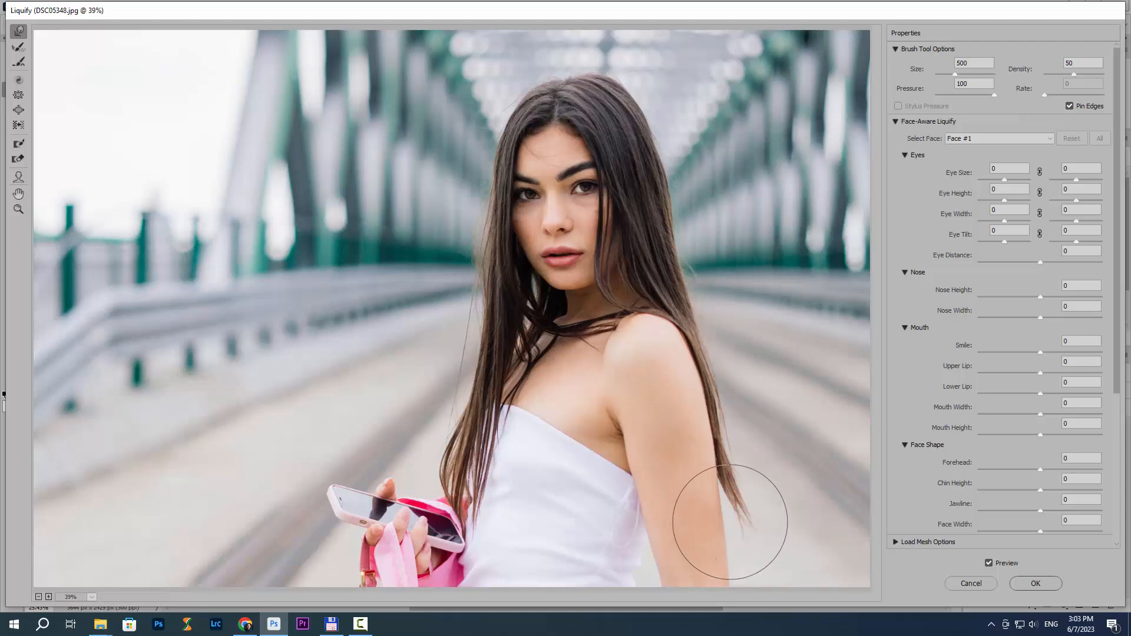
{"action": "scroll", "coordinate": [715, 404], "scroll_direction": "down", "scroll_amount": 3}
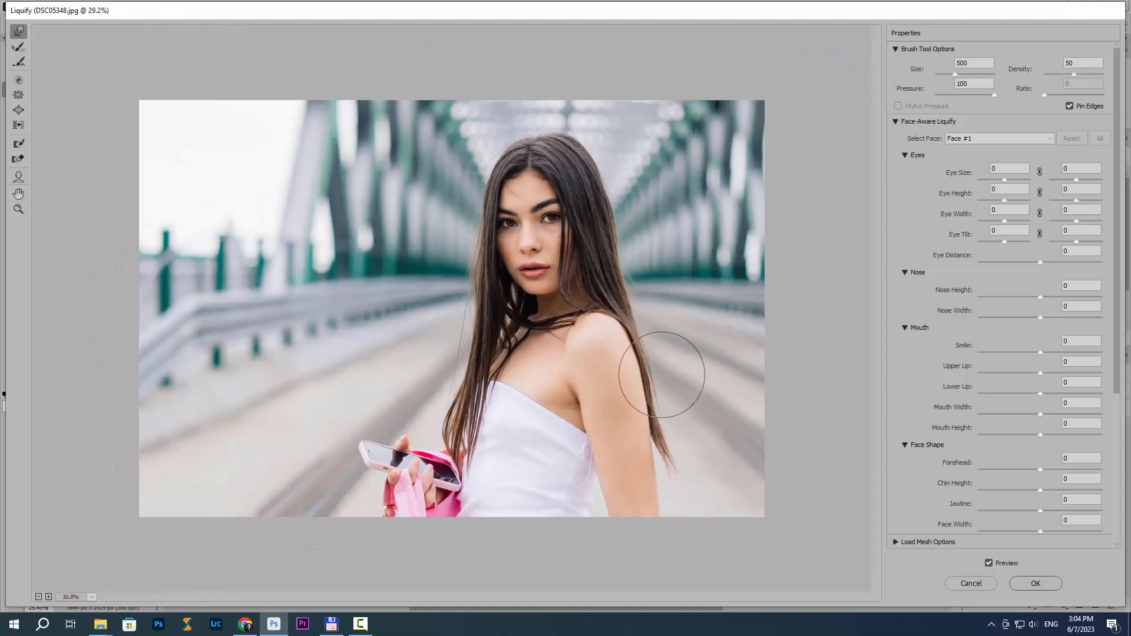
{"action": "key", "text": "bracketright"}
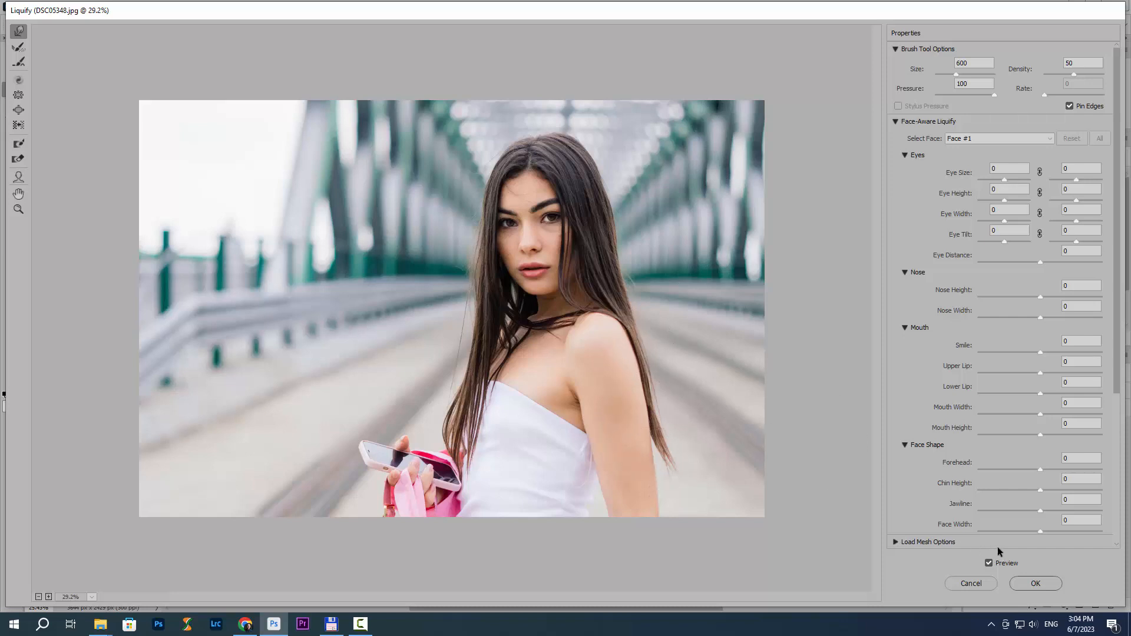
{"action": "key", "text": "bracketleft"}
{"action": "key", "text": "bracketleft"}
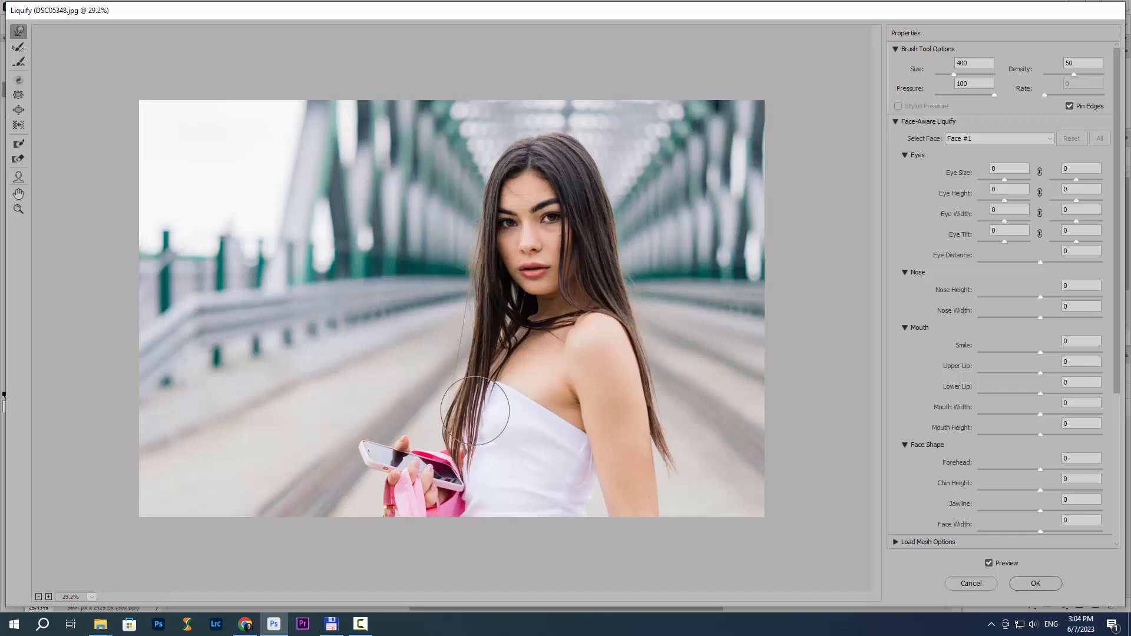
{"action": "left_click", "coordinate": [1022, 582]}
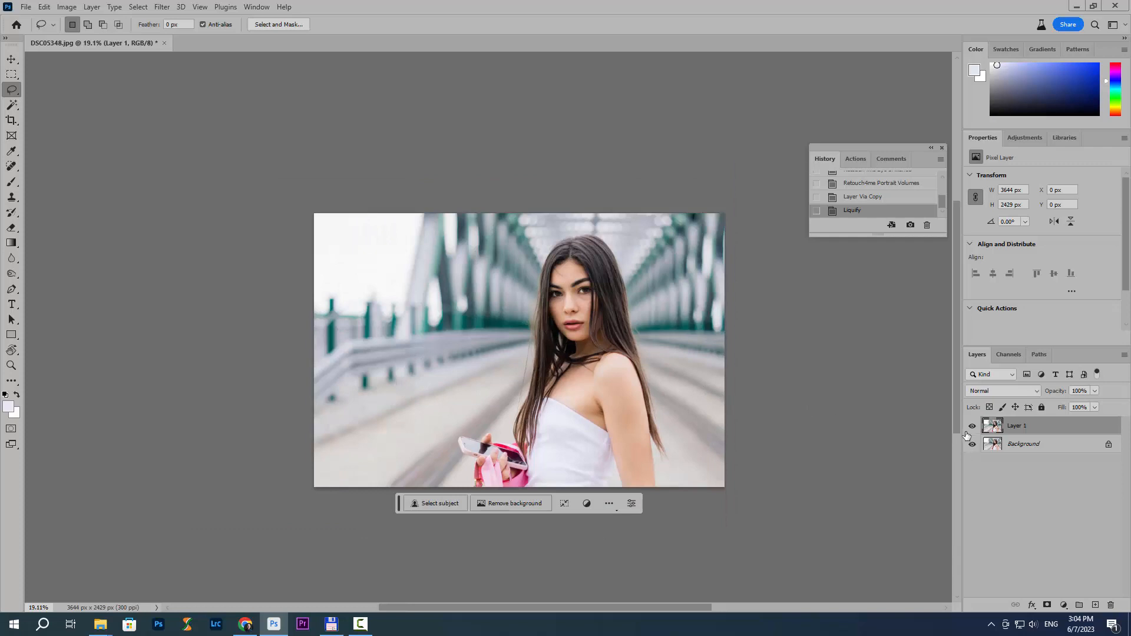
Step: Compare the photo with and without the liquified Layer 1
{"action": "left_click", "coordinate": [971, 427]}
{"action": "left_click", "coordinate": [972, 428]}
{"action": "left_click", "coordinate": [972, 426]}
{"action": "left_click", "coordinate": [971, 426]}
Step: On a copy of Layer 1, set Liquify's Face Width to -43 and Jawline to -19, and merge all visible layers
{"action": "scroll", "coordinate": [624, 259], "scroll_direction": "up", "scroll_amount": 3}
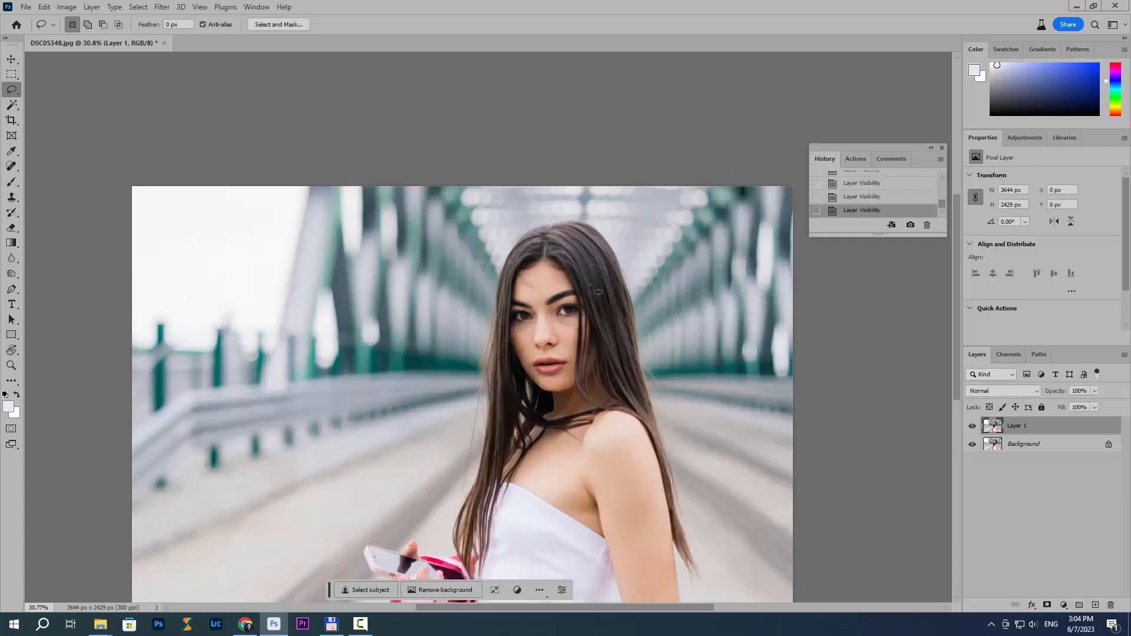
{"action": "scroll", "coordinate": [598, 277], "scroll_direction": "down", "scroll_amount": 1}
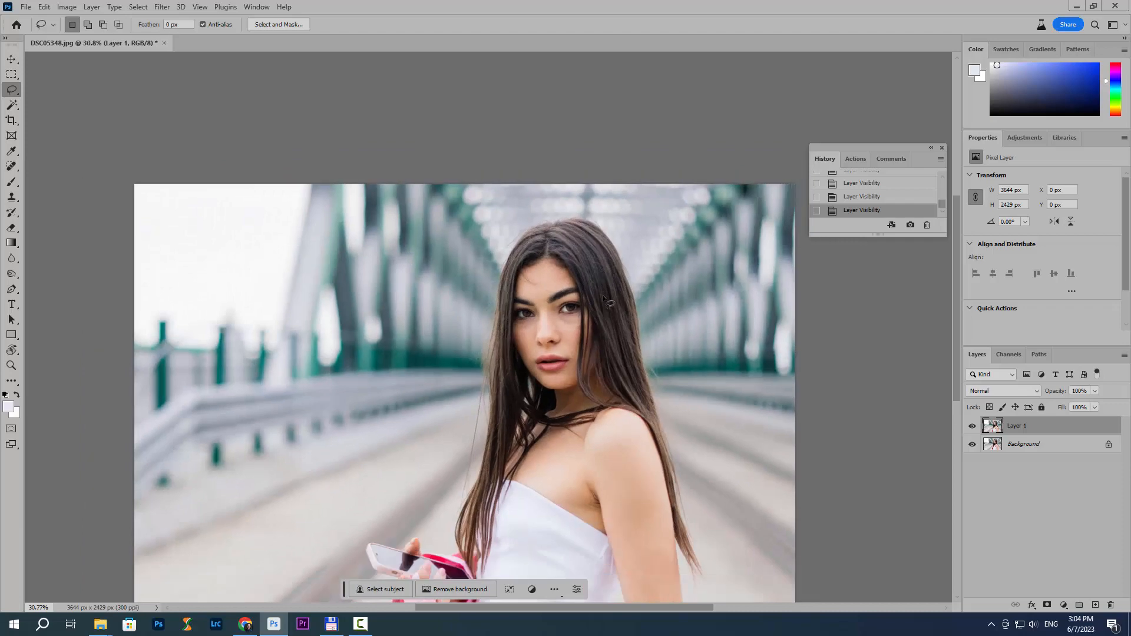
{"action": "key", "text": "ctrl+j"}
{"action": "key", "text": "ctrl+shift+a"}
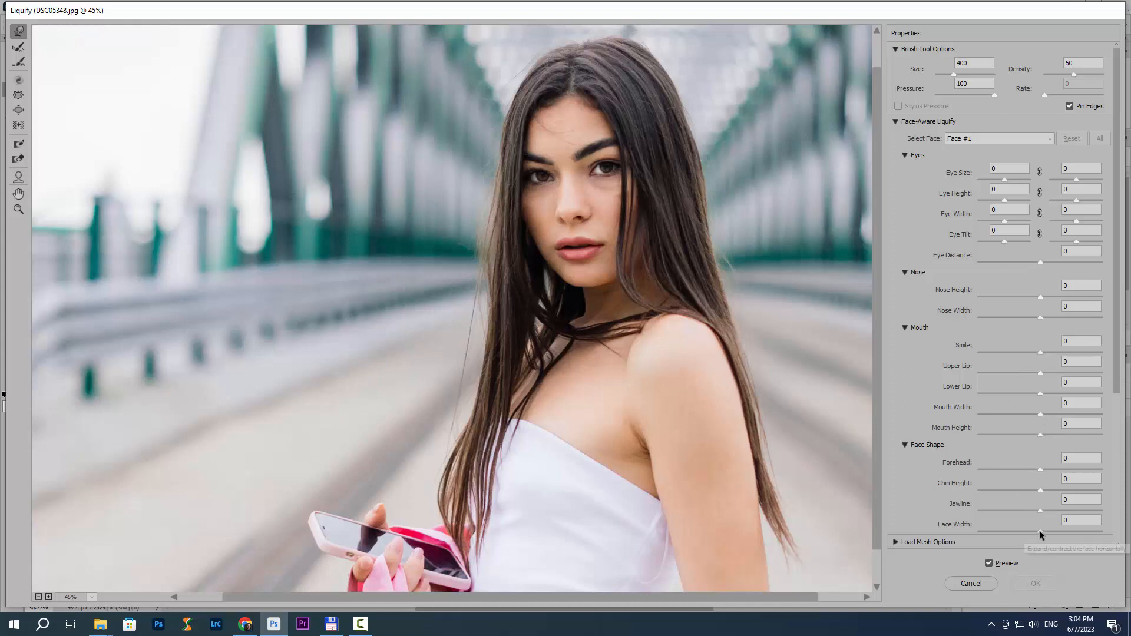
{"action": "mouse_move", "coordinate": [1037, 529]}
{"action": "left_mouse_down"}
{"action": "mouse_move", "coordinate": [1010, 525]}
{"action": "mouse_move", "coordinate": [1018, 525]}
{"action": "mouse_move", "coordinate": [1011, 507]}
{"action": "mouse_move", "coordinate": [1034, 510]}
{"action": "mouse_move", "coordinate": [1011, 528]}
{"action": "mouse_move", "coordinate": [1029, 511]}
{"action": "left_mouse_up"}
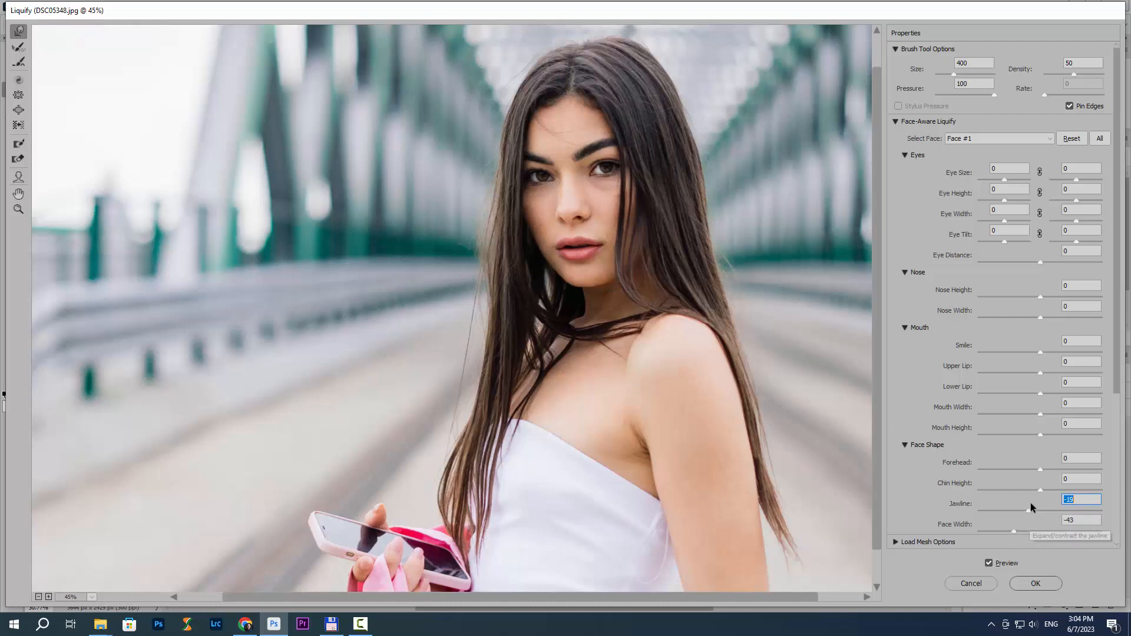
{"action": "key", "text": "Down"}
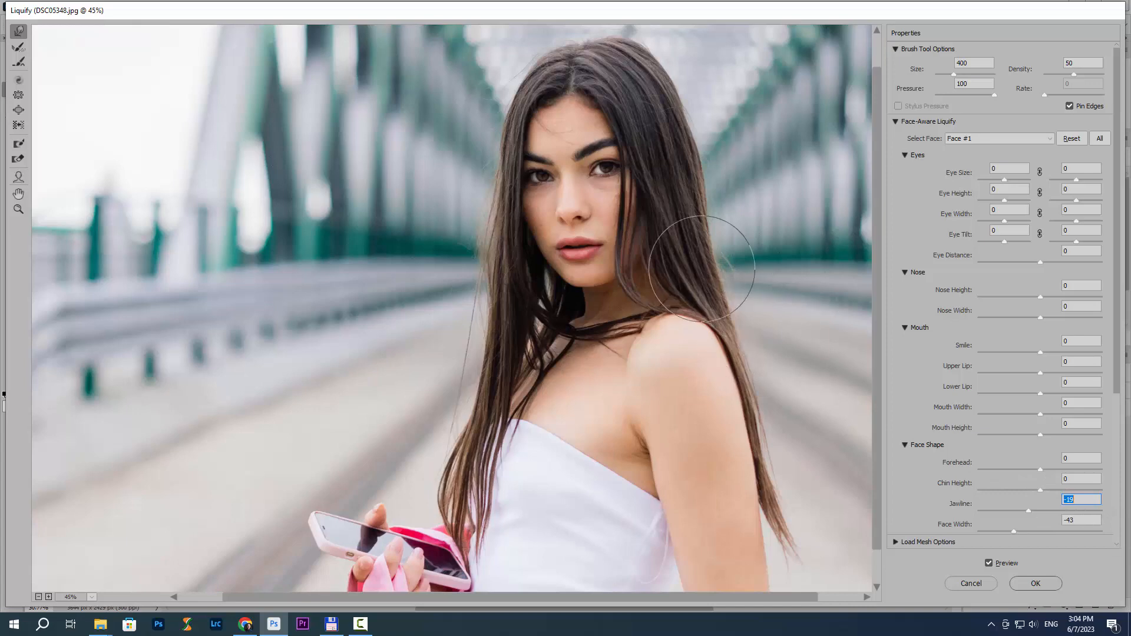
{"action": "left_click", "coordinate": [1037, 581]}
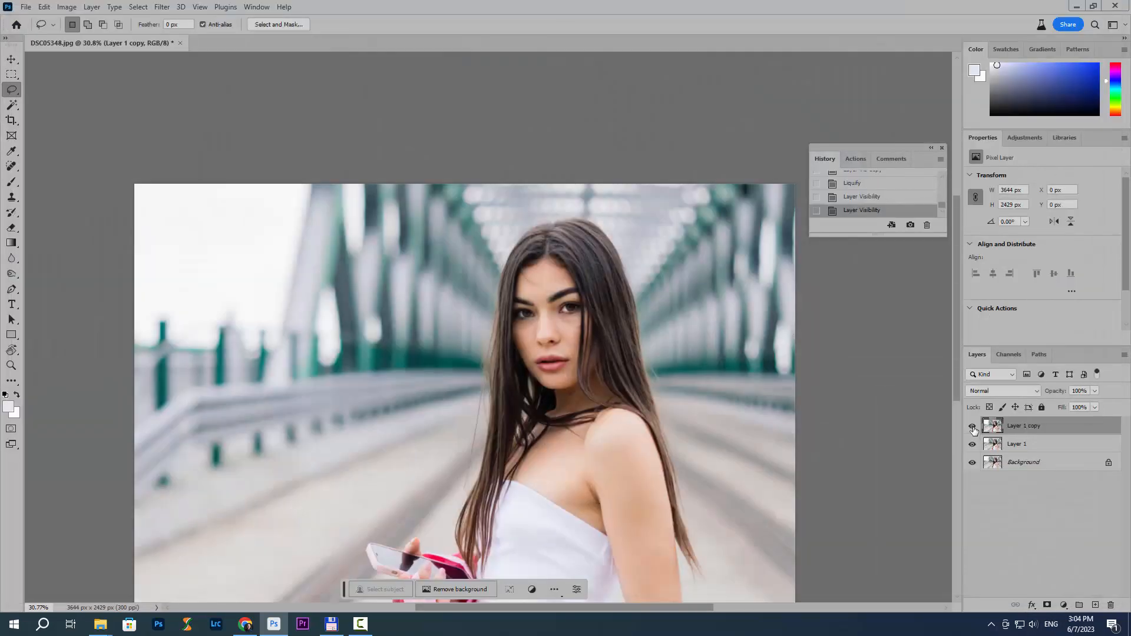
{"action": "left_click", "coordinate": [972, 426]}
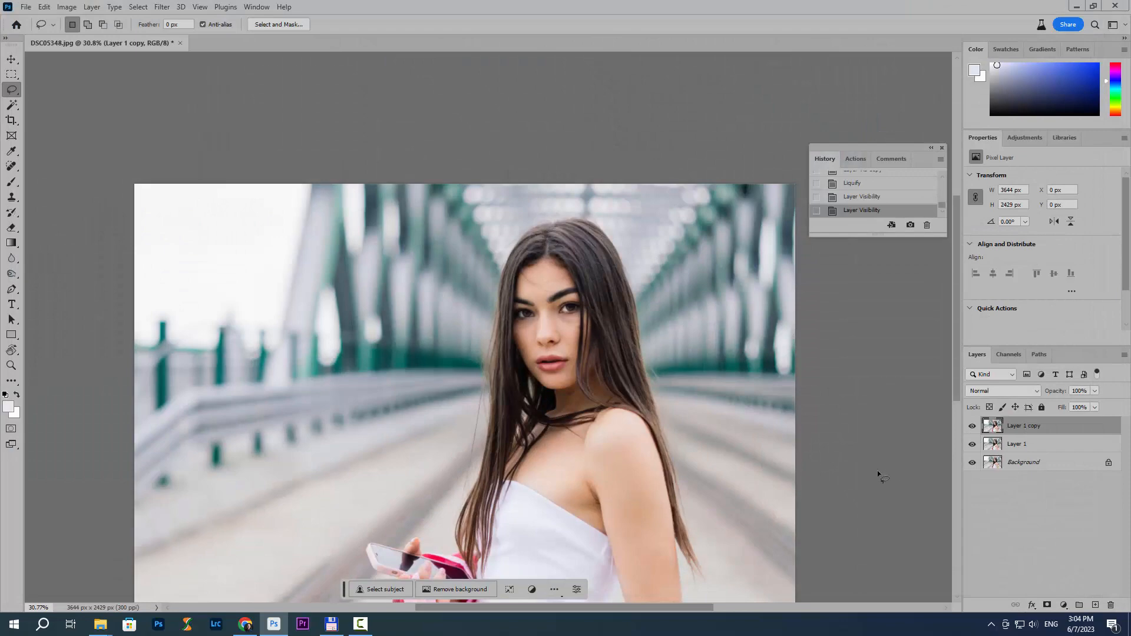
{"action": "key", "text": "ctrl+shift+e"}
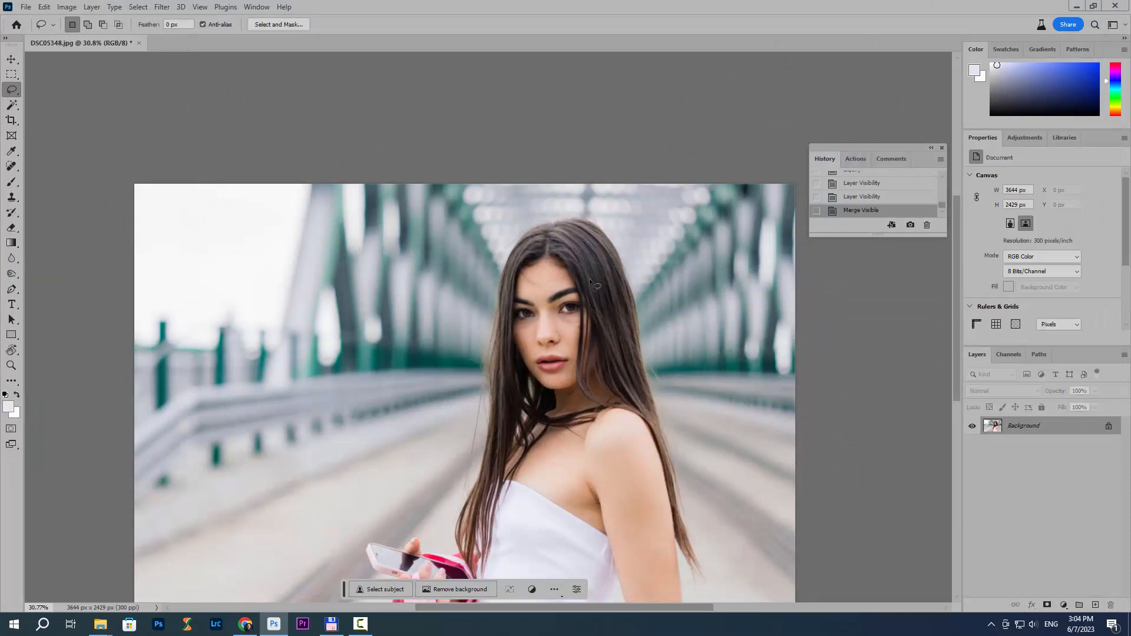
Step: Remove the stray hair strands across the forehead with the Spot Healing Brush, reducing the brush size to 30
{"action": "scroll", "coordinate": [591, 281], "scroll_direction": "up", "scroll_amount": 5}
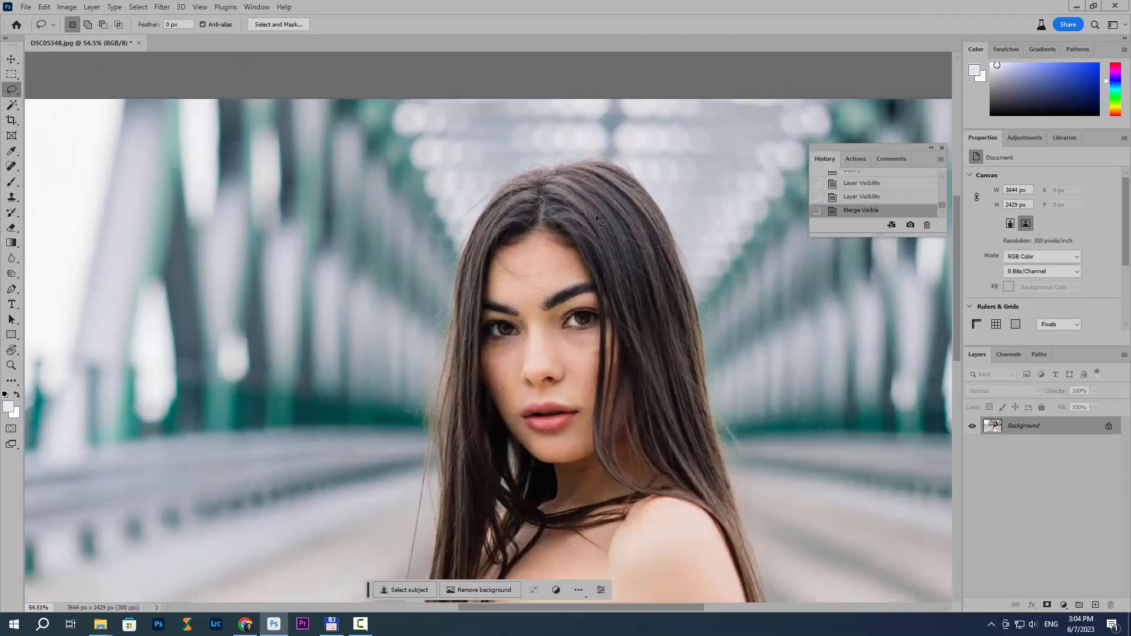
{"action": "key", "text": "j"}
{"action": "scroll", "coordinate": [599, 232], "scroll_direction": "up", "scroll_amount": 3}
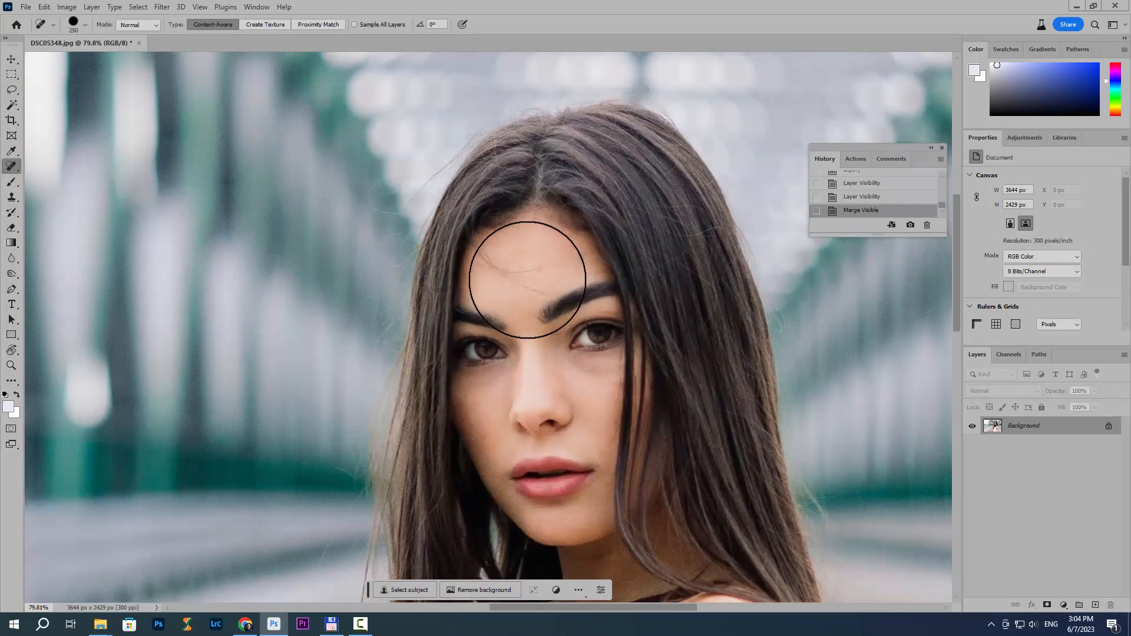
{"action": "key", "text": "["}
{"action": "key", "text": "["}
{"action": "key", "text": "["}
{"action": "key", "text": "["}
{"action": "key", "text": "["}
{"action": "key", "text": "["}
{"action": "key", "text": "["}
{"action": "key", "text": "["}
{"action": "key", "text": "["}
{"action": "scroll", "coordinate": [505, 271], "scroll_direction": "up", "scroll_amount": 3}
{"action": "key", "text": "["}
{"action": "key", "text": "["}
{"action": "key", "text": "["}
{"action": "mouse_move", "coordinate": [499, 260]}
{"action": "left_mouse_down"}
{"action": "mouse_move", "coordinate": [545, 273]}
{"action": "mouse_move", "coordinate": [480, 262]}
{"action": "mouse_move", "coordinate": [544, 289]}
{"action": "left_mouse_up"}
{"action": "key", "text": "["}
{"action": "left_click_drag", "start_coordinate": [541, 295], "coordinate": [572, 298]}
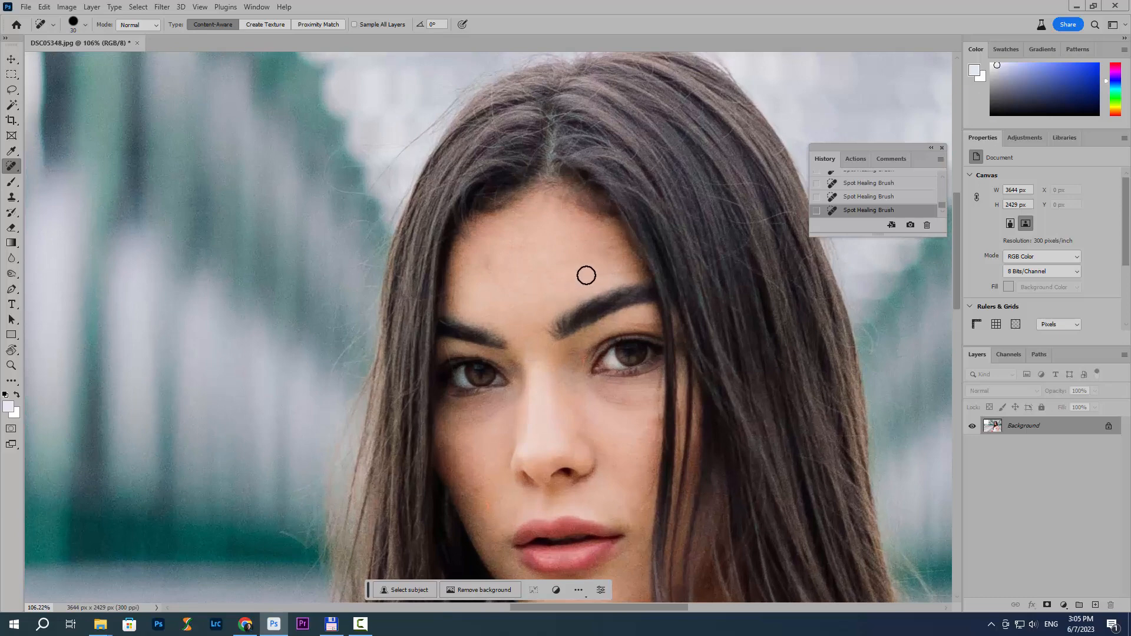
Step: Heal the remaining small marks on the forehead and along the hairline, finishing with a brush size of 20
{"action": "left_click", "coordinate": [622, 266]}
{"action": "mouse_move", "coordinate": [487, 257]}
{"action": "left_mouse_down"}
{"action": "mouse_move", "coordinate": [467, 235]}
{"action": "mouse_move", "coordinate": [489, 268]}
{"action": "left_mouse_up"}
{"action": "left_click", "coordinate": [511, 293]}
{"action": "key", "text": "["}
{"action": "left_click_drag", "start_coordinate": [473, 224], "coordinate": [461, 232]}
Step: Extend the canvas beyond the photo on all sides with the Crop tool, to about 4668 x 3112 px in the original ratio
{"action": "scroll", "coordinate": [595, 306], "scroll_direction": "down", "scroll_amount": 3}
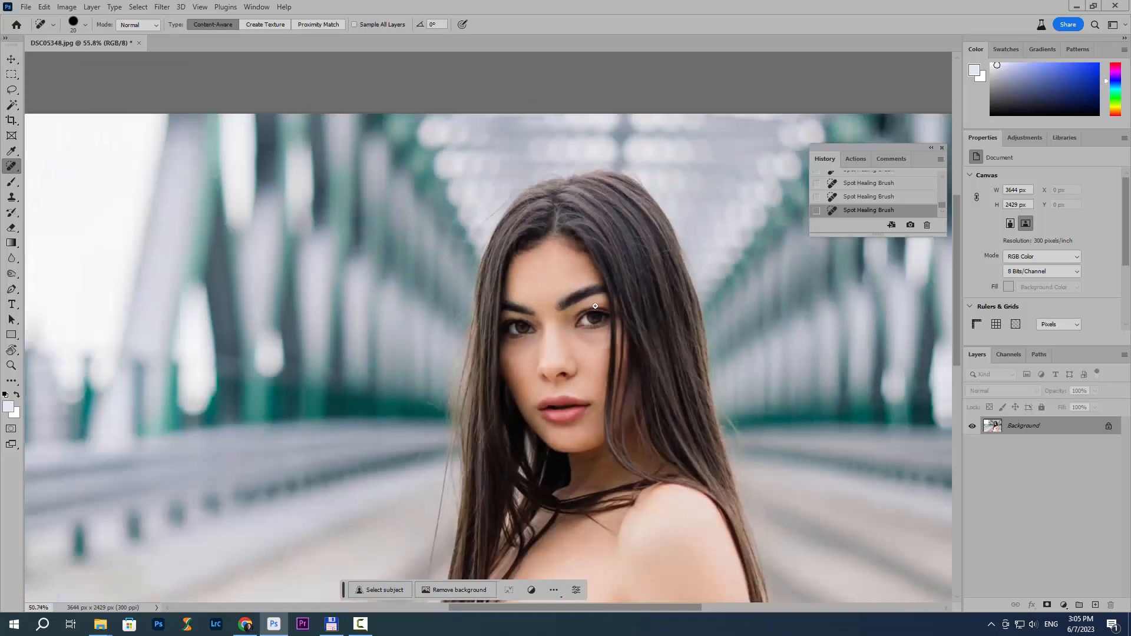
{"action": "scroll", "coordinate": [595, 306], "scroll_direction": "down", "scroll_amount": 3}
{"action": "scroll", "coordinate": [580, 279], "scroll_direction": "down", "scroll_amount": 1}
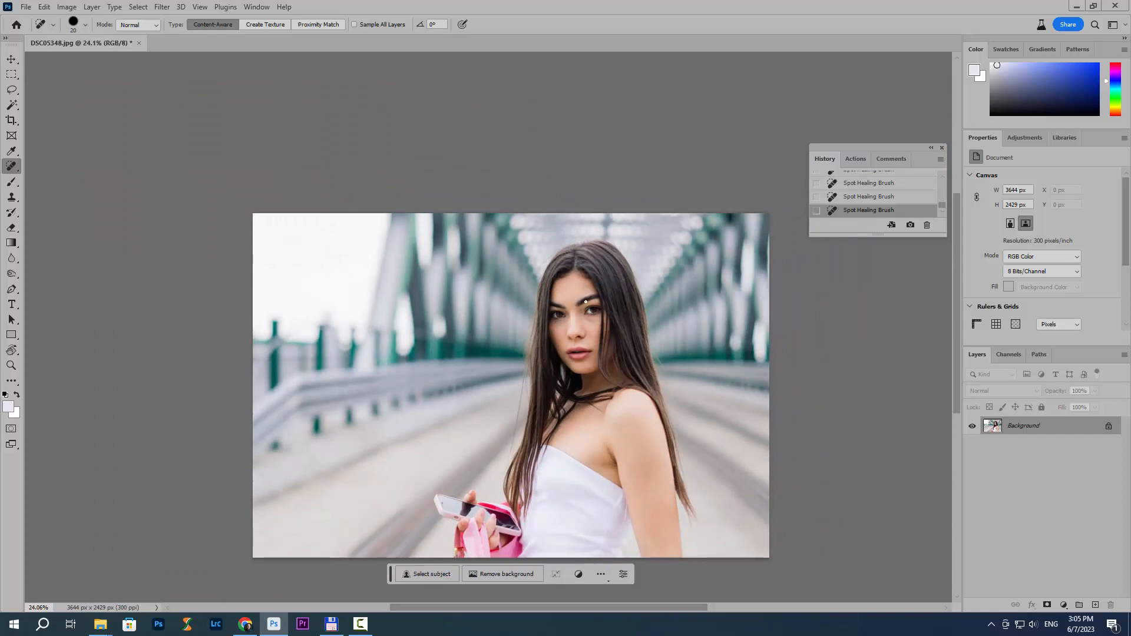
{"action": "scroll", "coordinate": [589, 297], "scroll_direction": "down", "scroll_amount": 1}
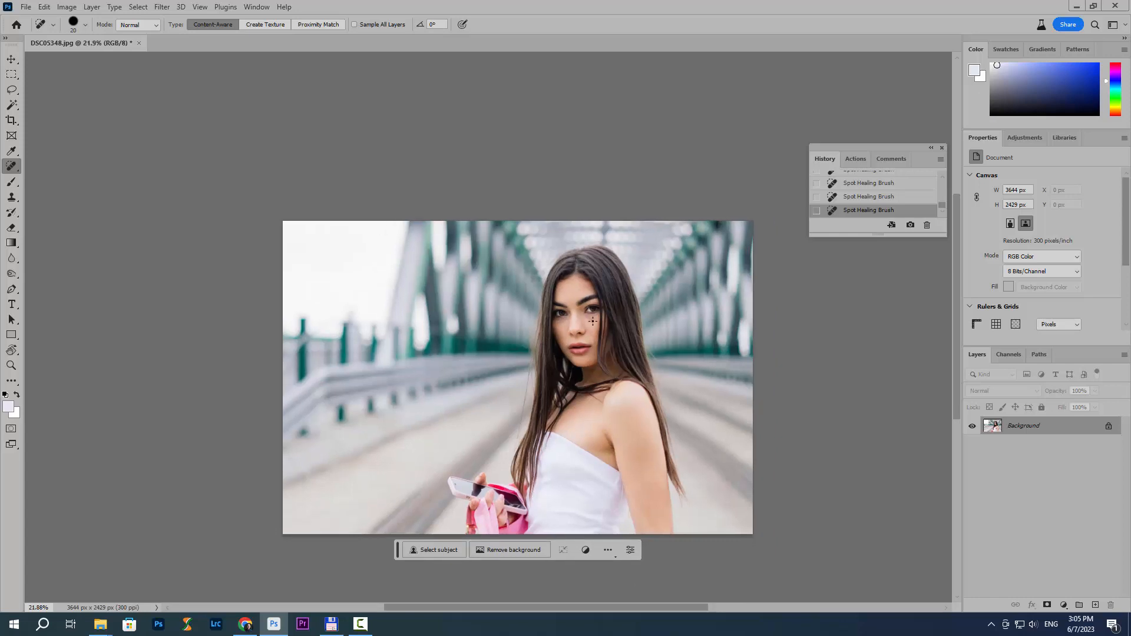
{"action": "scroll", "coordinate": [569, 281], "scroll_direction": "down", "scroll_amount": 2}
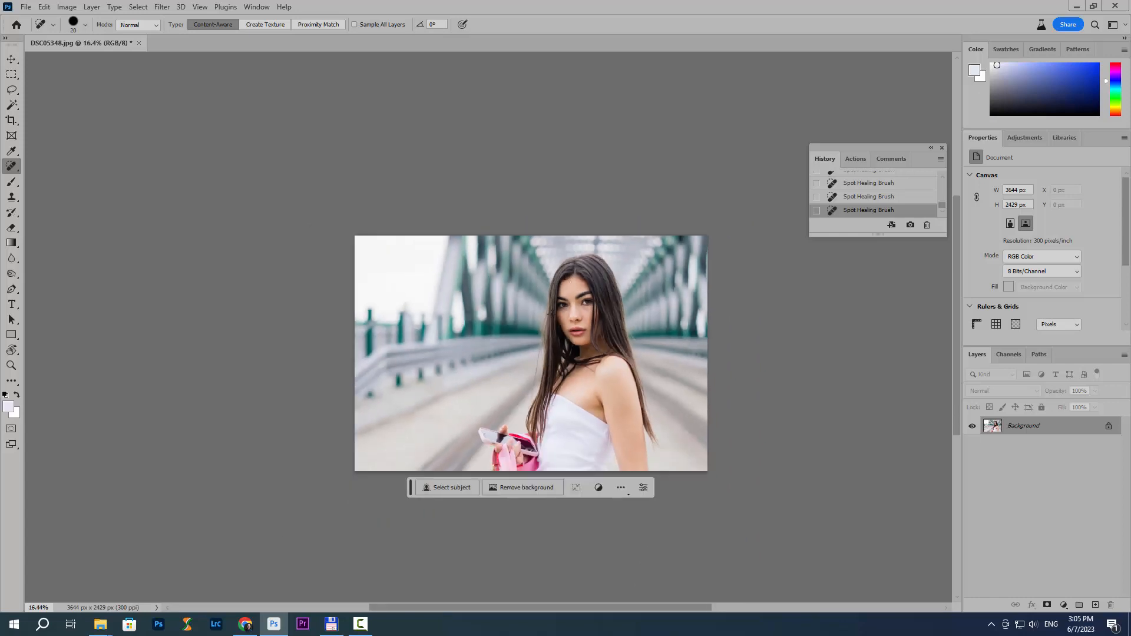
{"action": "scroll", "coordinate": [585, 318], "scroll_direction": "down", "scroll_amount": 1}
{"action": "key", "text": "c"}
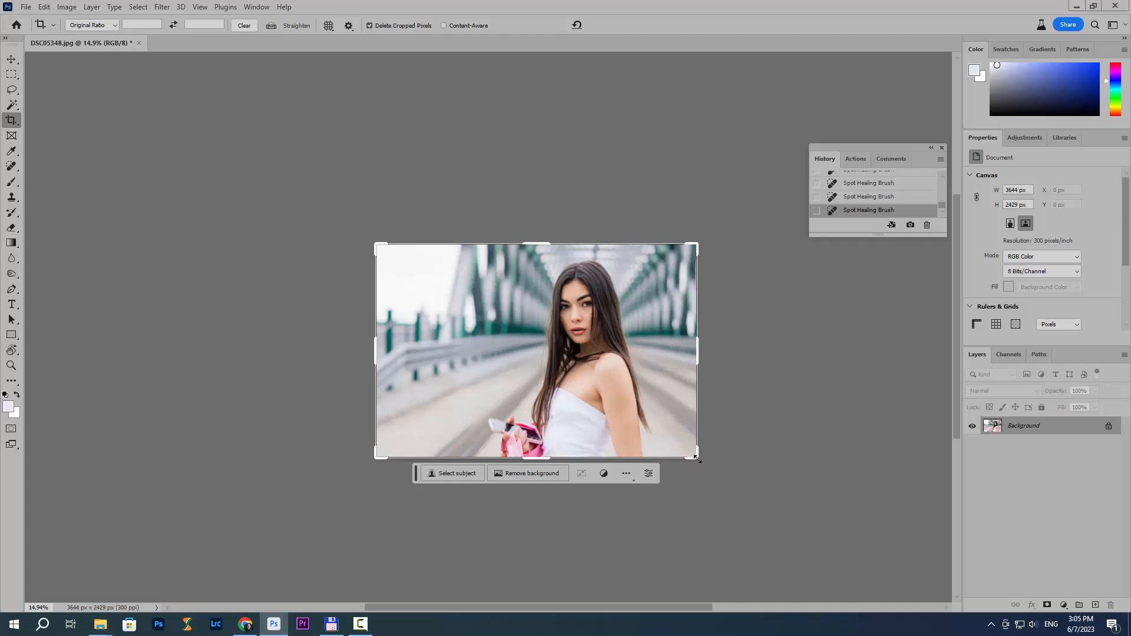
{"action": "left_click_drag", "start_coordinate": [699, 460], "coordinate": [706, 467]}
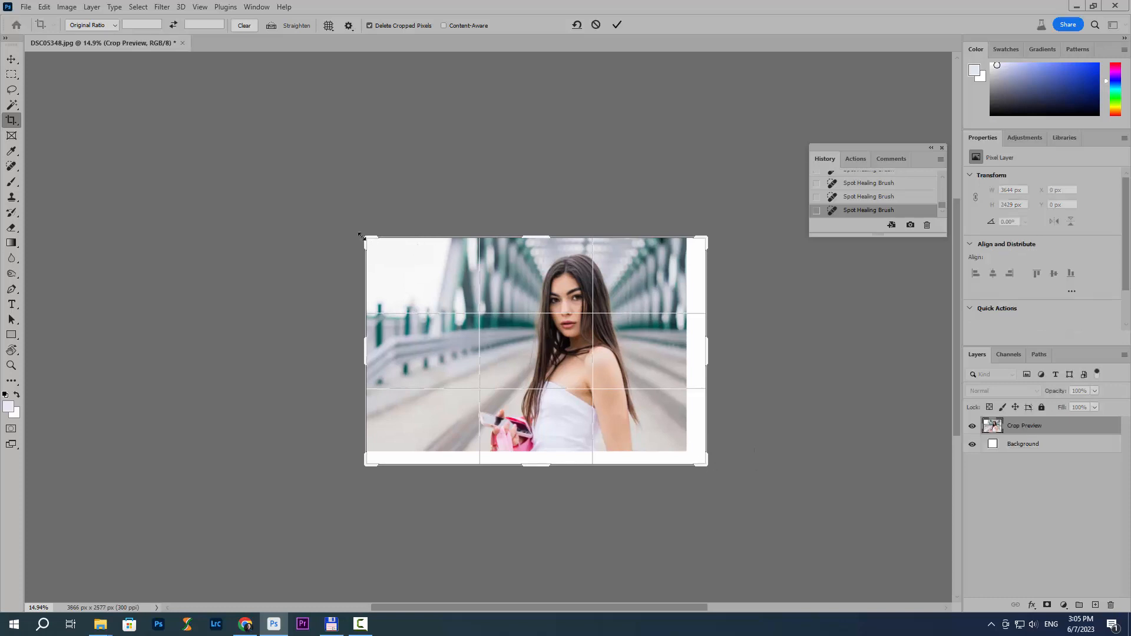
{"action": "left_click_drag", "start_coordinate": [361, 237], "coordinate": [349, 225]}
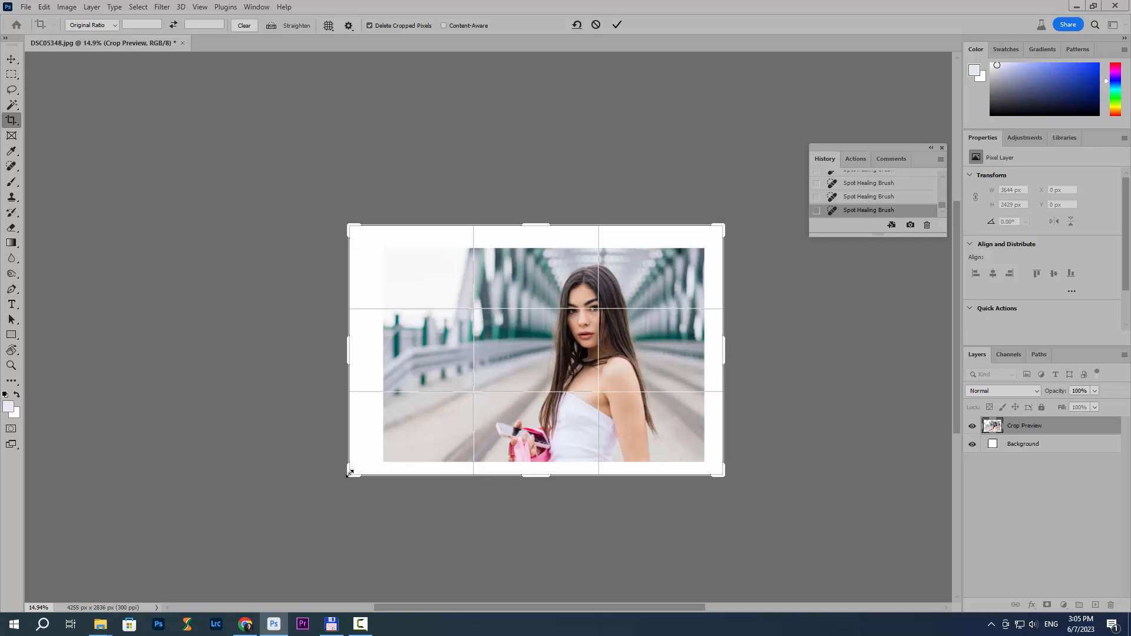
{"action": "left_click_drag", "start_coordinate": [348, 473], "coordinate": [327, 485]}
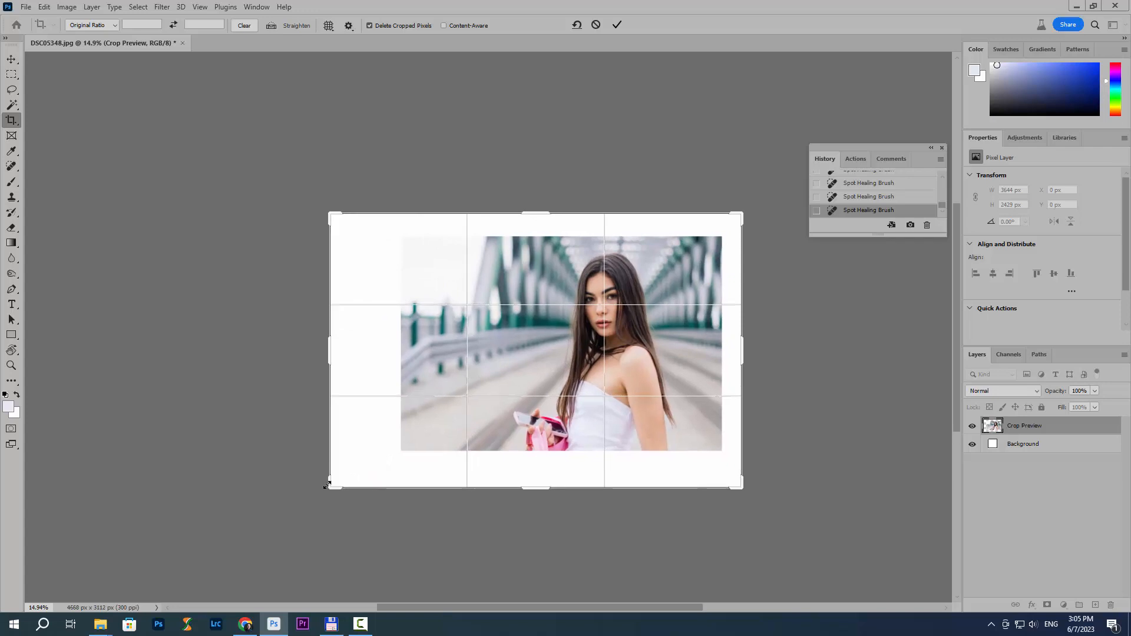
{"action": "key", "text": "Return"}
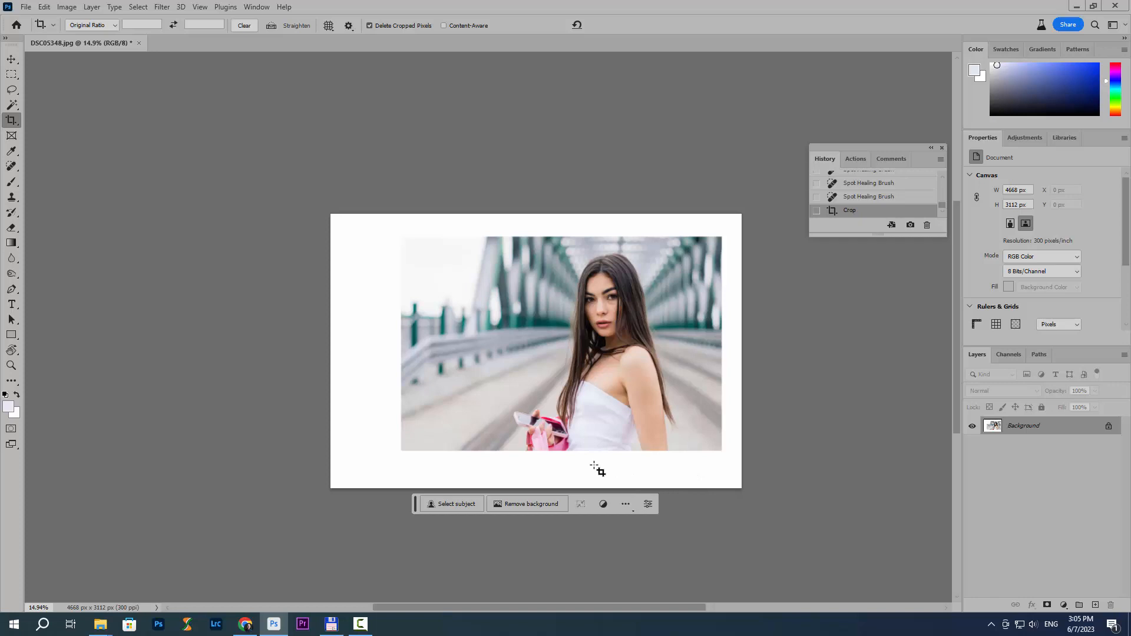
Step: Outline the woman and her phone loosely with the Lasso tool and invert the selection to cover the background and blank borders
{"action": "key", "text": "l"}
{"action": "mouse_move", "coordinate": [549, 303]}
{"action": "left_mouse_down"}
{"action": "mouse_move", "coordinate": [545, 365]}
{"action": "mouse_move", "coordinate": [505, 404]}
{"action": "mouse_move", "coordinate": [517, 450]}
{"action": "mouse_move", "coordinate": [657, 448]}
{"action": "mouse_move", "coordinate": [684, 426]}
{"action": "left_mouse_up"}
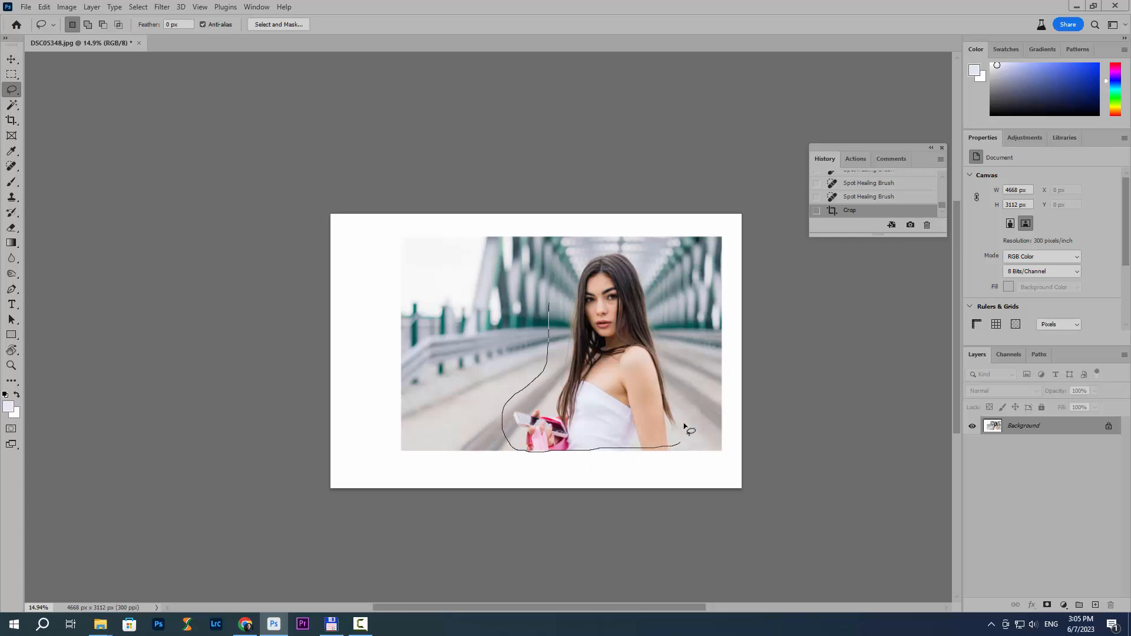
{"action": "mouse_move", "coordinate": [648, 260]}
{"action": "left_mouse_down"}
{"action": "mouse_move", "coordinate": [559, 259]}
{"action": "mouse_move", "coordinate": [549, 304]}
{"action": "left_mouse_up"}
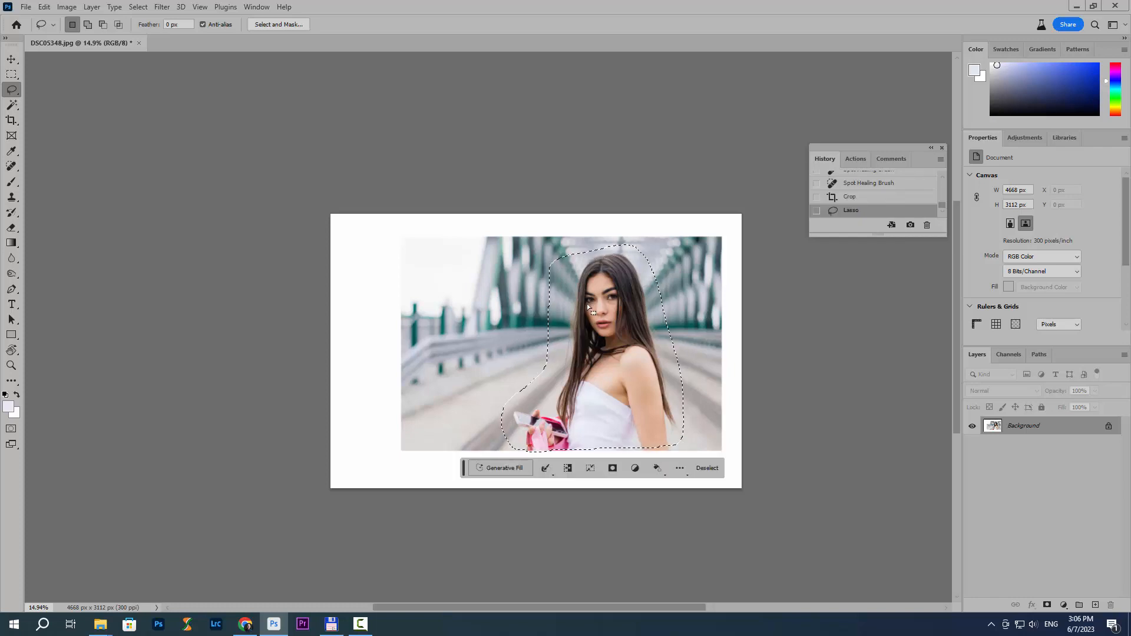
{"action": "right_click", "coordinate": [565, 282]}
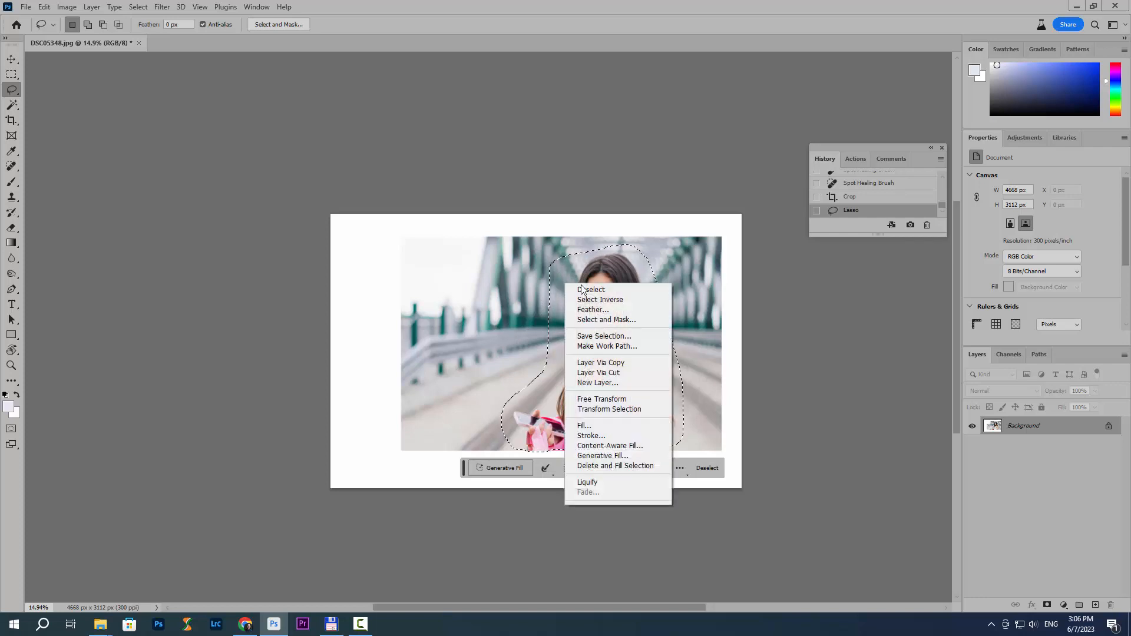
{"action": "left_click", "coordinate": [600, 299]}
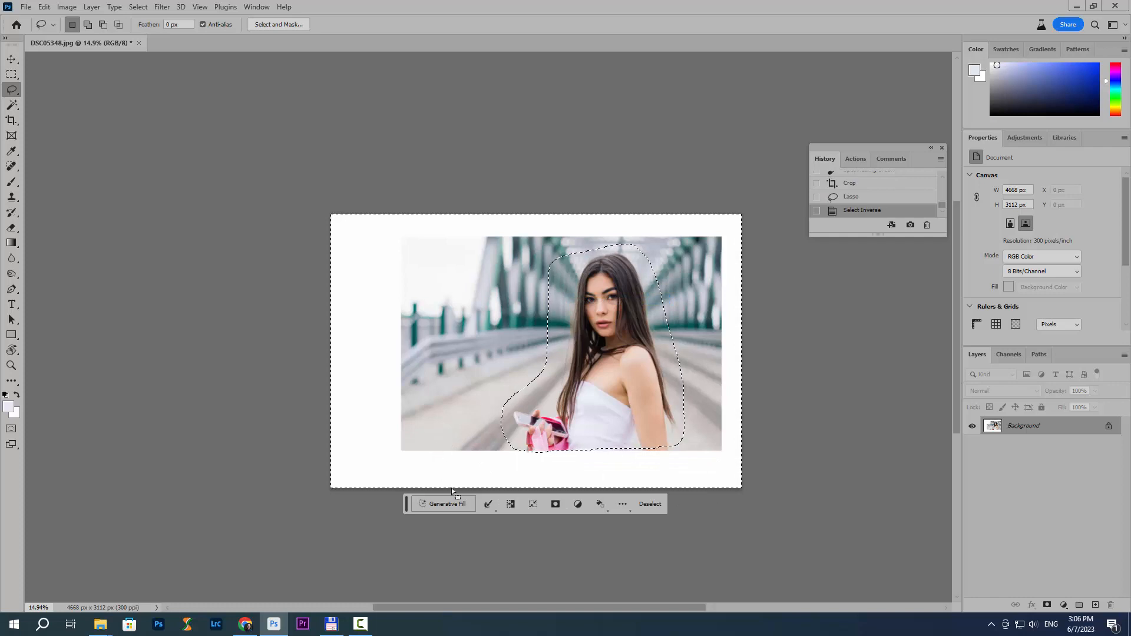
Step: Run Generative Fill without a prompt on the background and blank borders, and compare the result with the state before the fill
{"action": "left_click", "coordinate": [446, 505]}
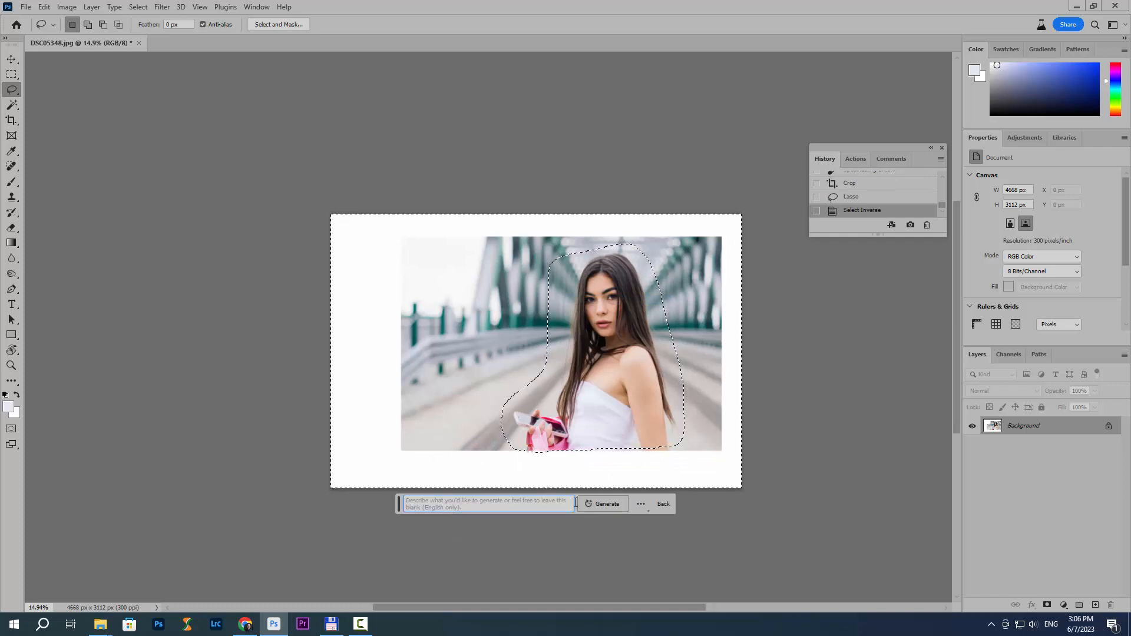
{"action": "key", "text": "Return"}
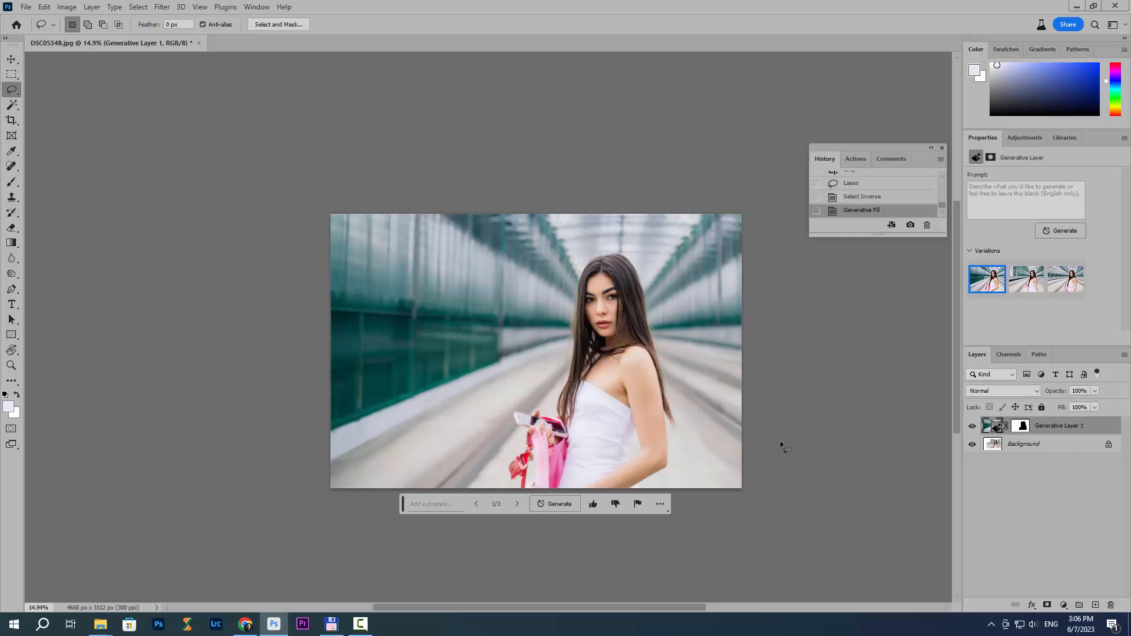
{"action": "scroll", "coordinate": [666, 485], "scroll_direction": "up", "scroll_amount": 4}
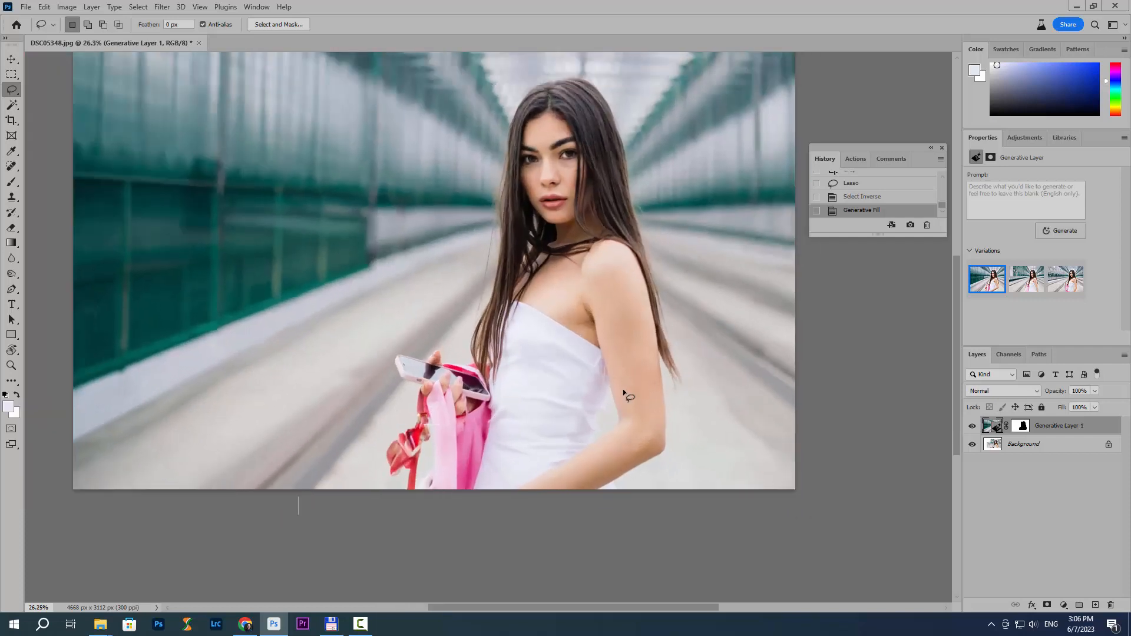
{"action": "scroll", "coordinate": [423, 443], "scroll_direction": "up", "scroll_amount": 2}
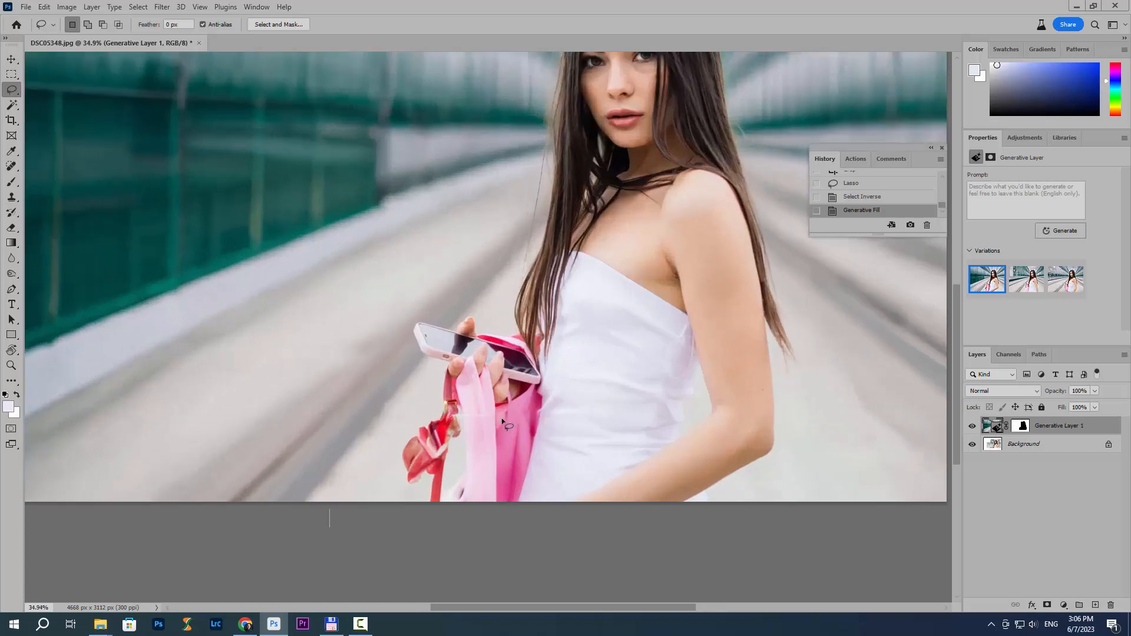
{"action": "scroll", "coordinate": [492, 425], "scroll_direction": "down", "scroll_amount": 3}
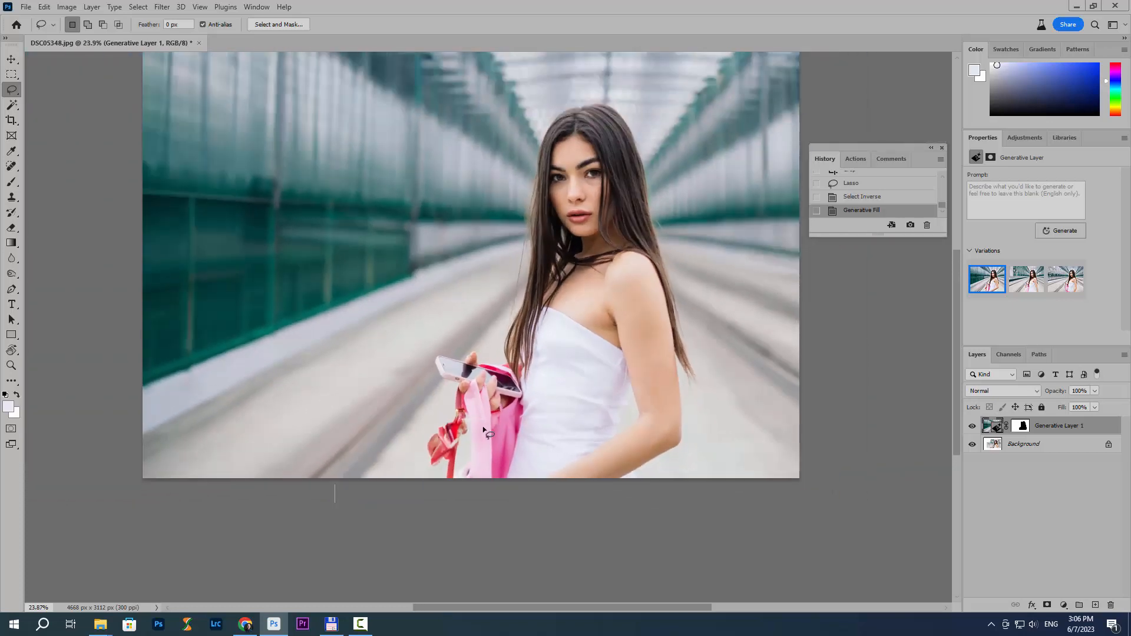
{"action": "scroll", "coordinate": [483, 430], "scroll_direction": "down", "scroll_amount": 1}
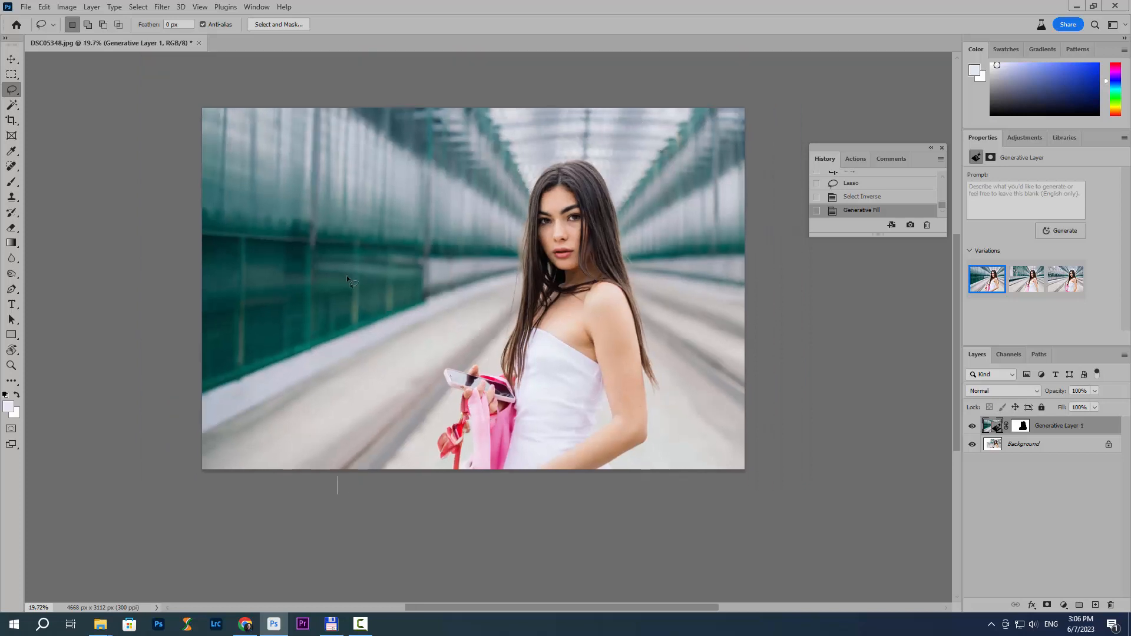
{"action": "scroll", "coordinate": [564, 436], "scroll_direction": "down", "scroll_amount": 2}
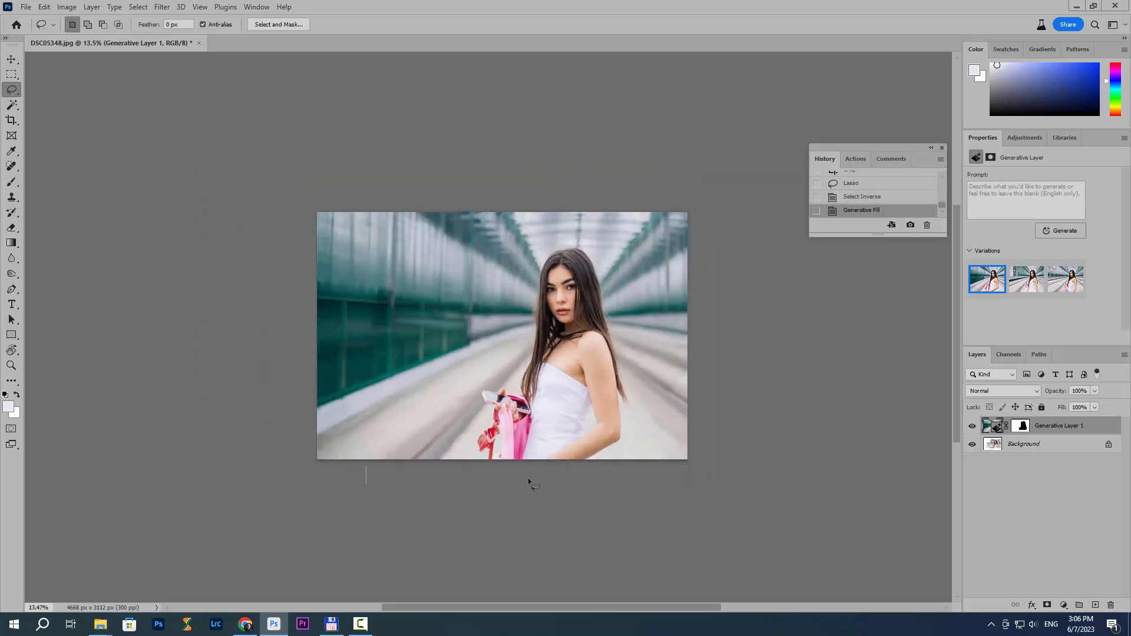
{"action": "scroll", "coordinate": [451, 427], "scroll_direction": "up", "scroll_amount": 1}
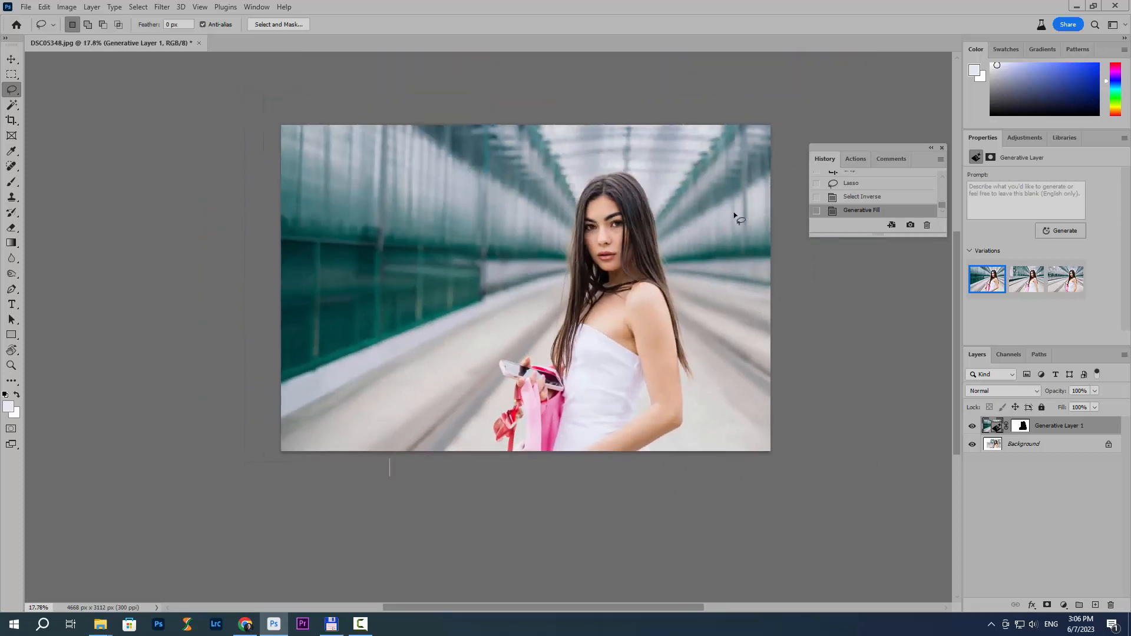
{"action": "left_click", "coordinate": [863, 199]}
{"action": "left_click", "coordinate": [872, 211]}
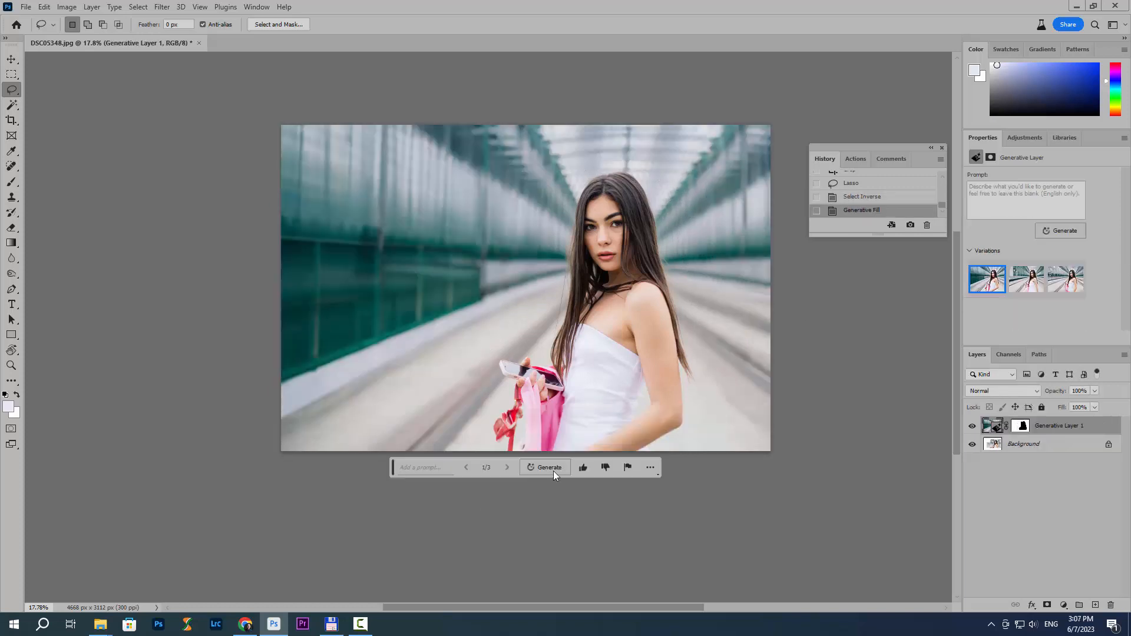
Step: Cycle through the three generated variations and select the second one
{"action": "left_click", "coordinate": [507, 468]}
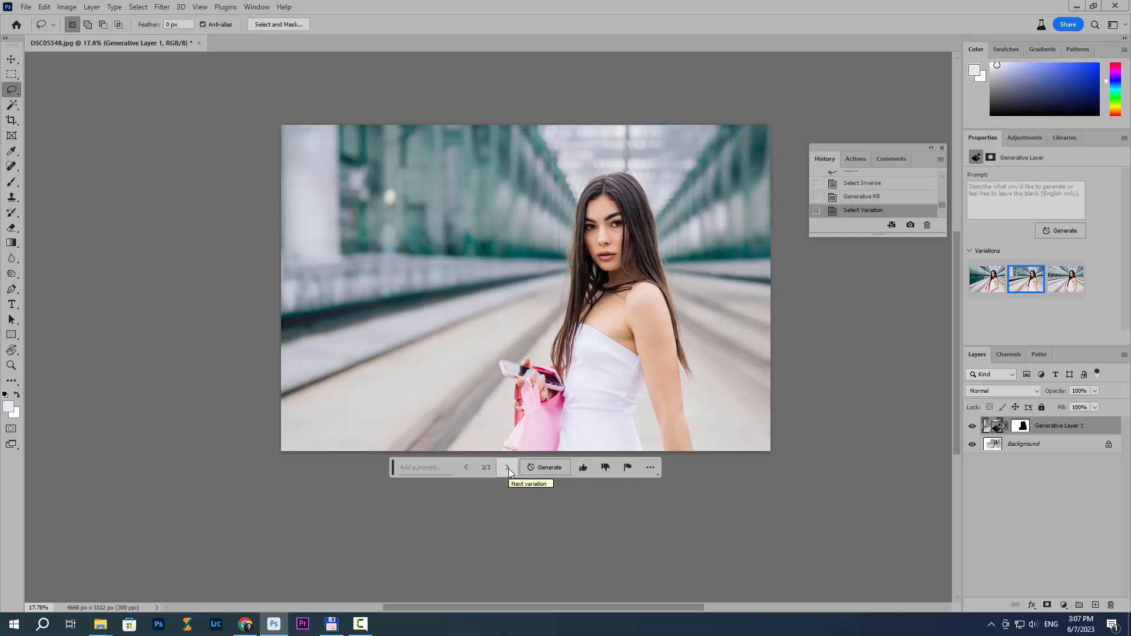
{"action": "left_click", "coordinate": [507, 468]}
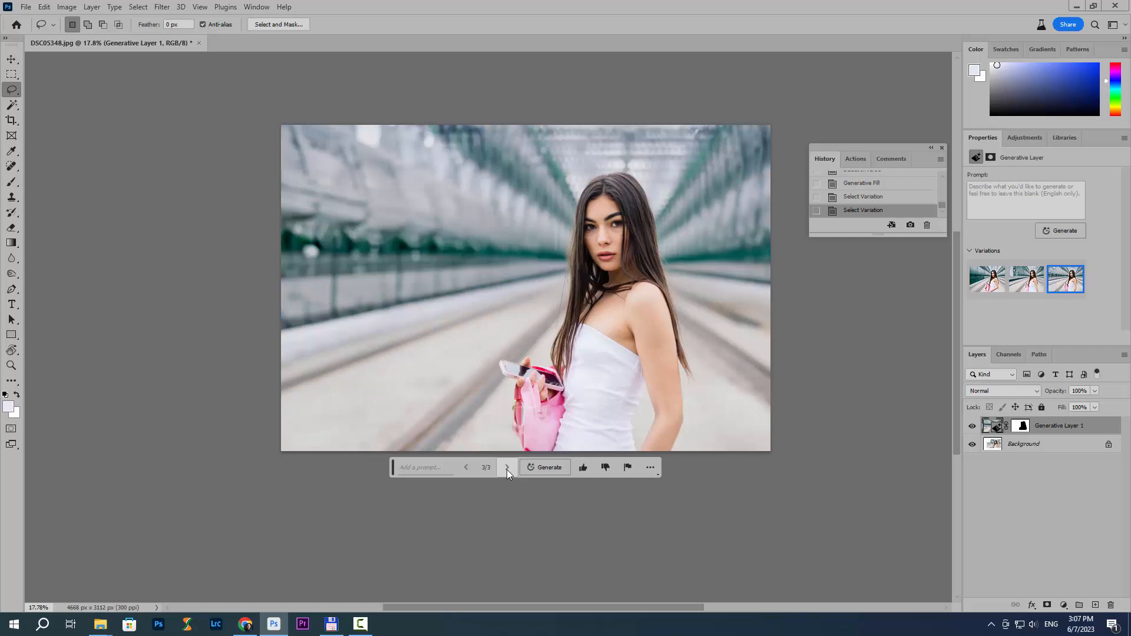
{"action": "left_click", "coordinate": [467, 468]}
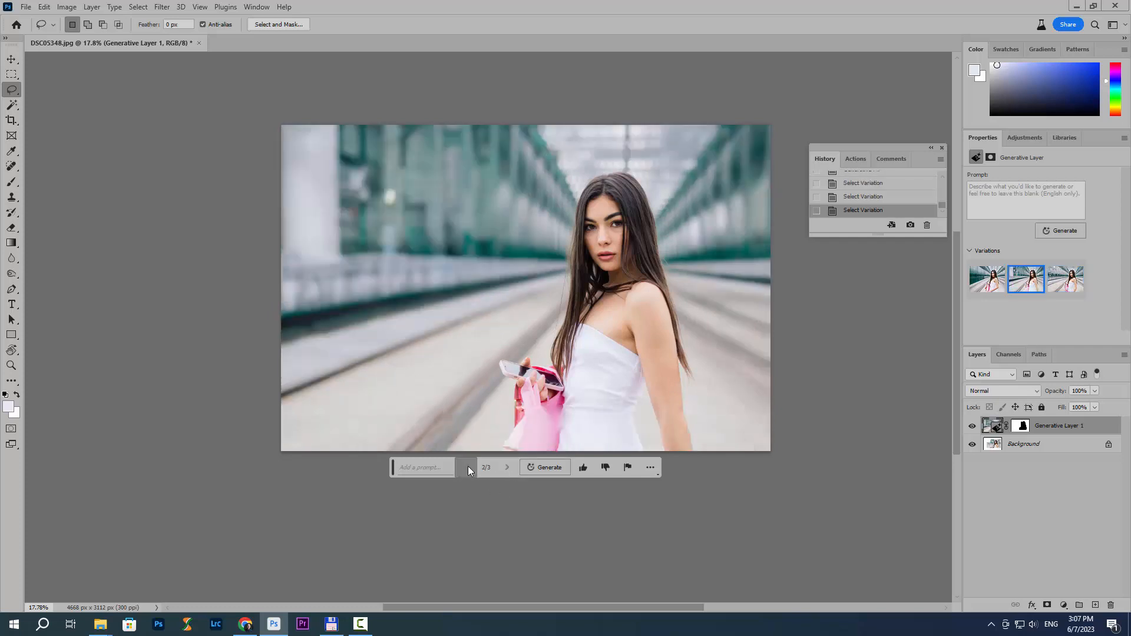
{"action": "left_click", "coordinate": [467, 468]}
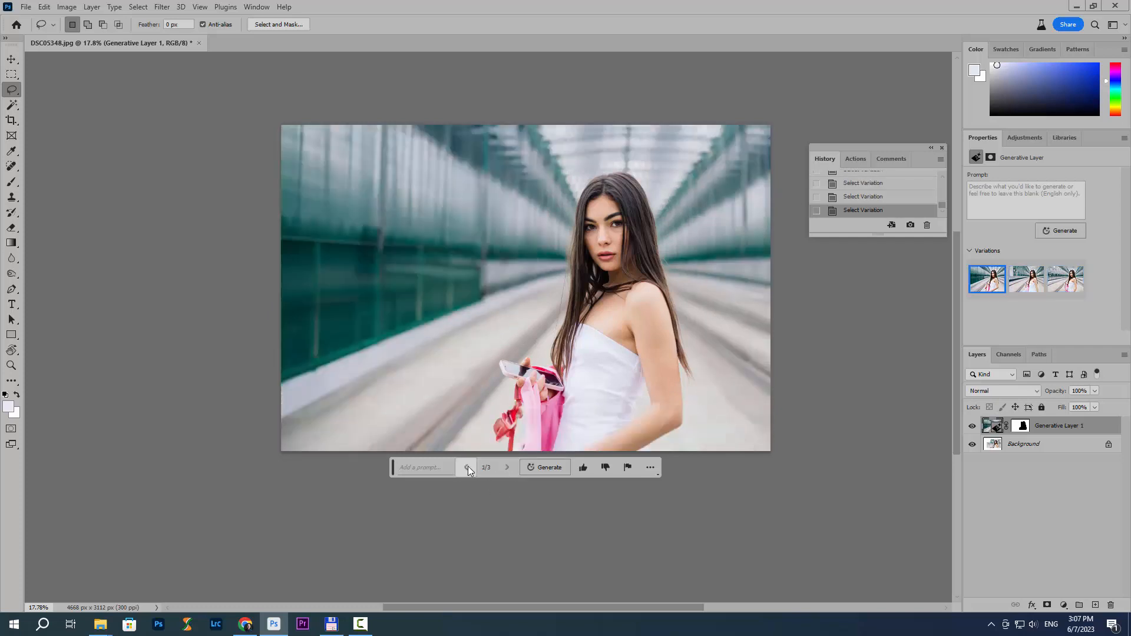
{"action": "left_click", "coordinate": [505, 468]}
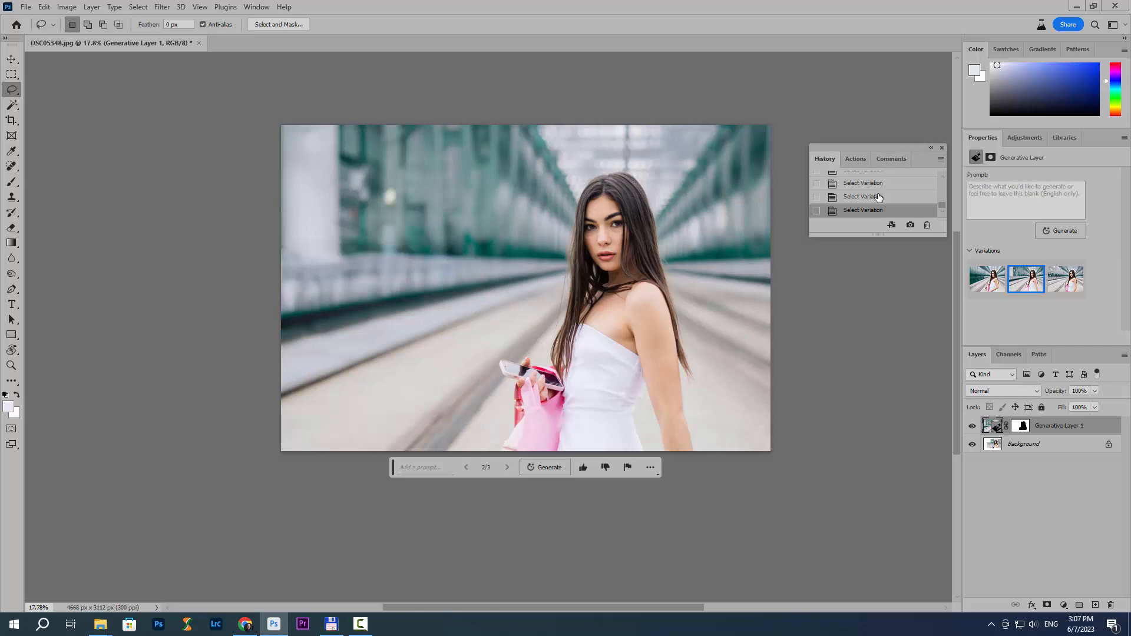
Step: Revert the document history to the inverted selection made before the Generative Fill
{"action": "scroll", "coordinate": [650, 354], "scroll_direction": "down", "scroll_amount": 3}
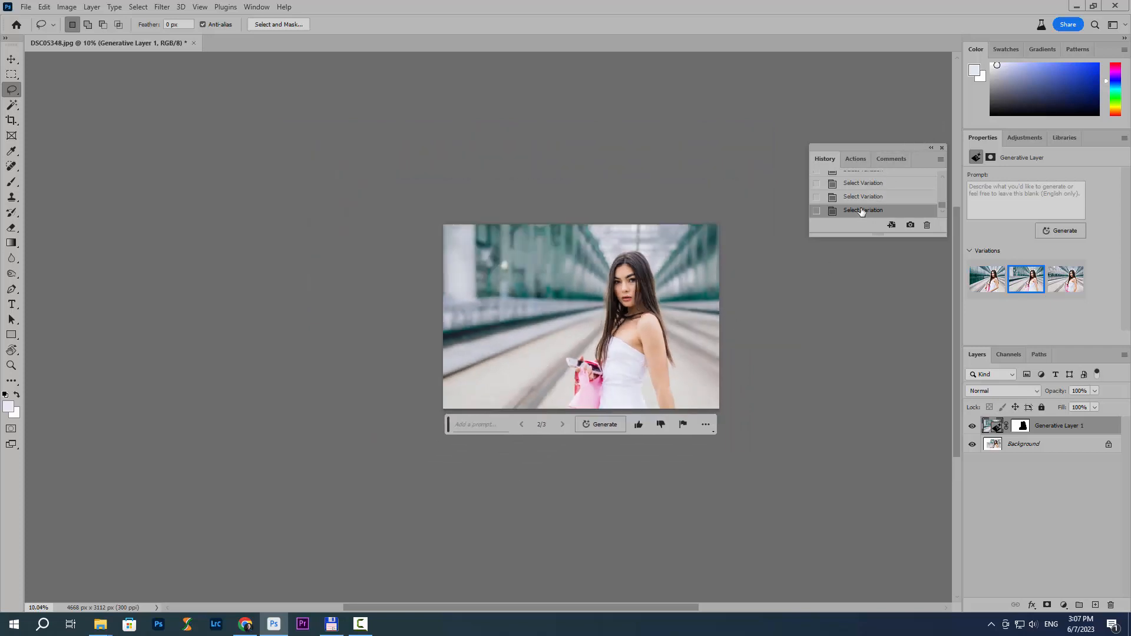
{"action": "scroll", "coordinate": [861, 206], "scroll_direction": "up", "scroll_amount": 3}
{"action": "left_click", "coordinate": [866, 207]}
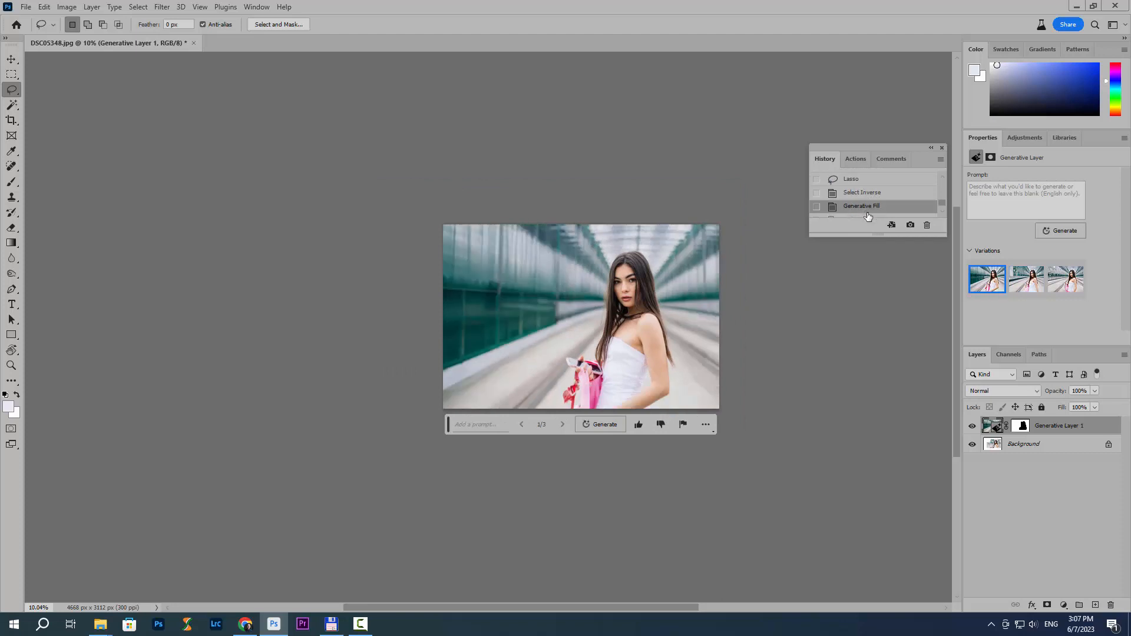
{"action": "left_click", "coordinate": [873, 194]}
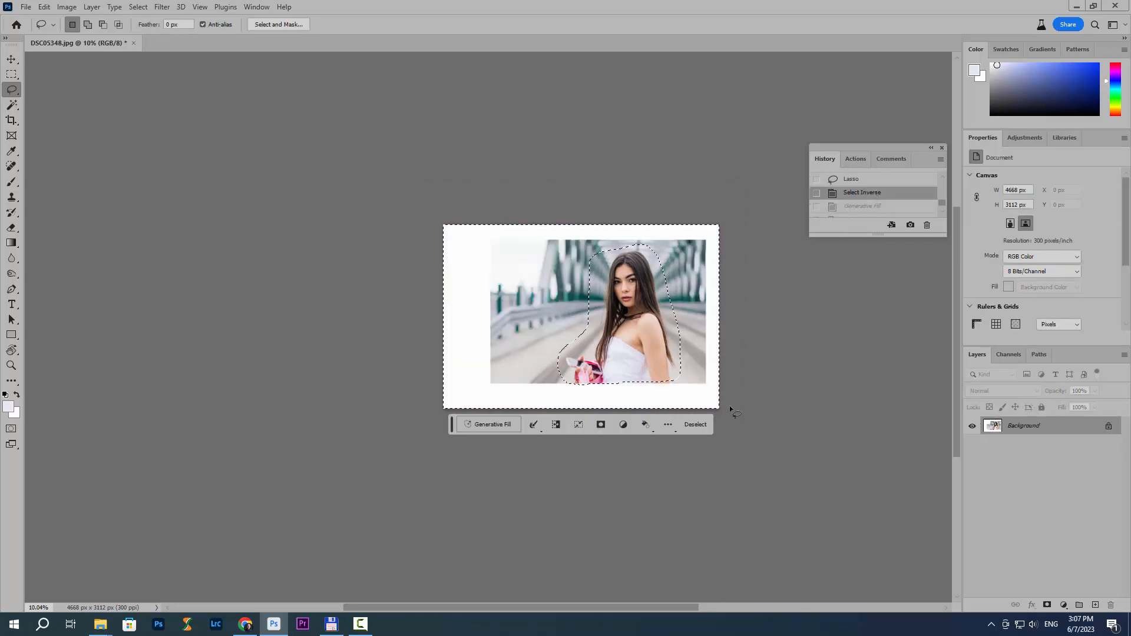
Step: Enlarge the crop frame to about 6217 x 4145 px and switch it to the original ratio in portrait orientation
{"action": "scroll", "coordinate": [695, 388], "scroll_direction": "down", "scroll_amount": 1}
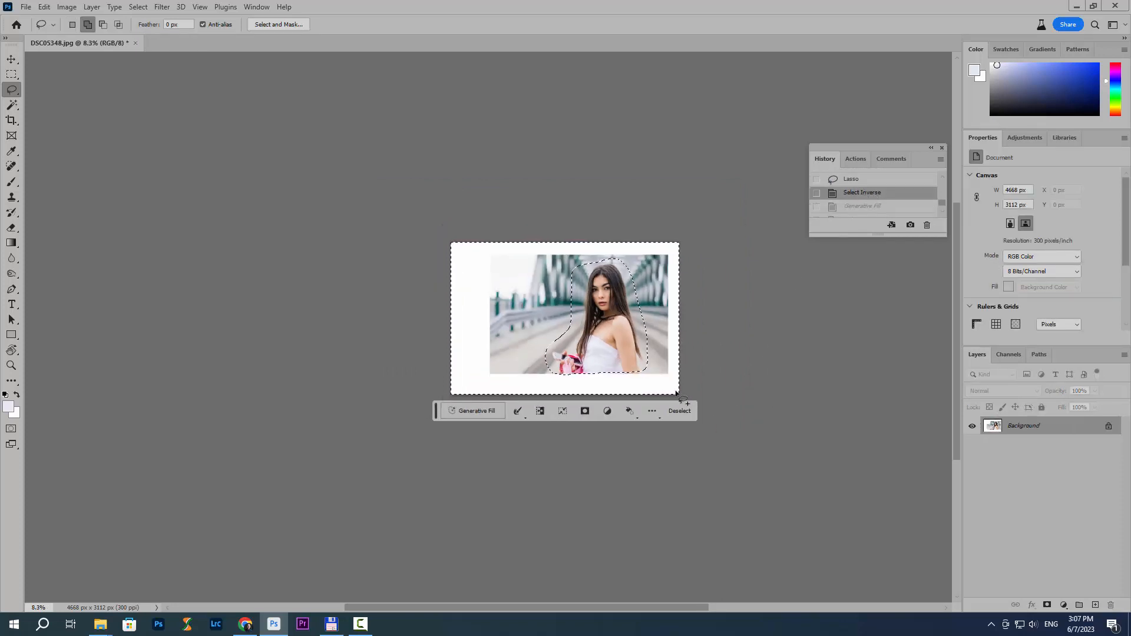
{"action": "key", "text": "m"}
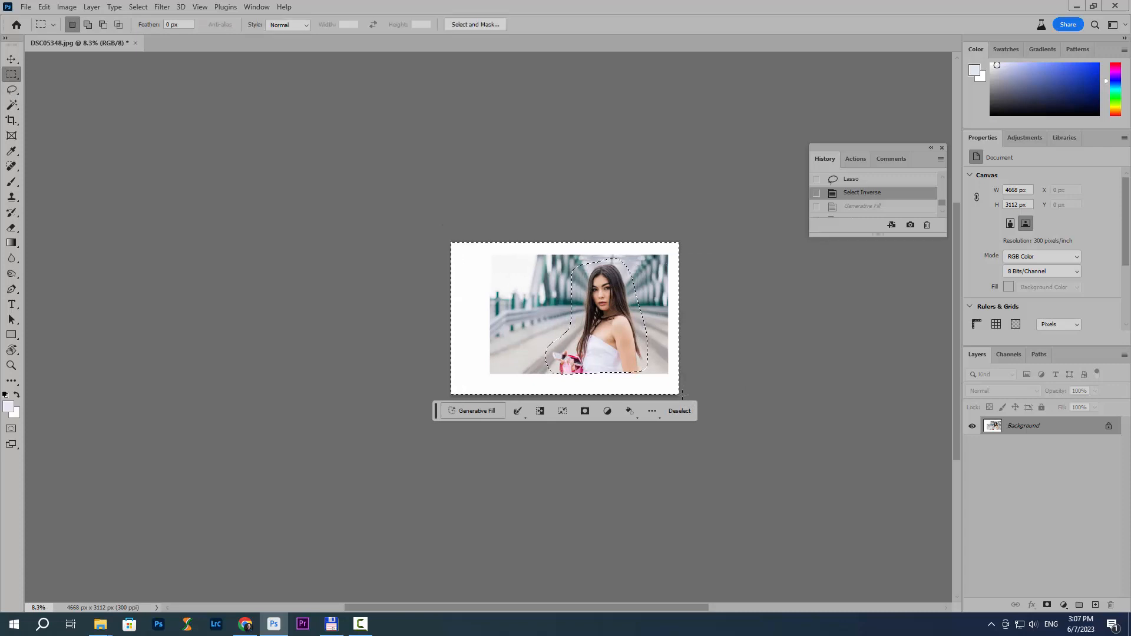
{"action": "key", "text": "c"}
{"action": "left_click_drag", "start_coordinate": [680, 393], "coordinate": [699, 409]}
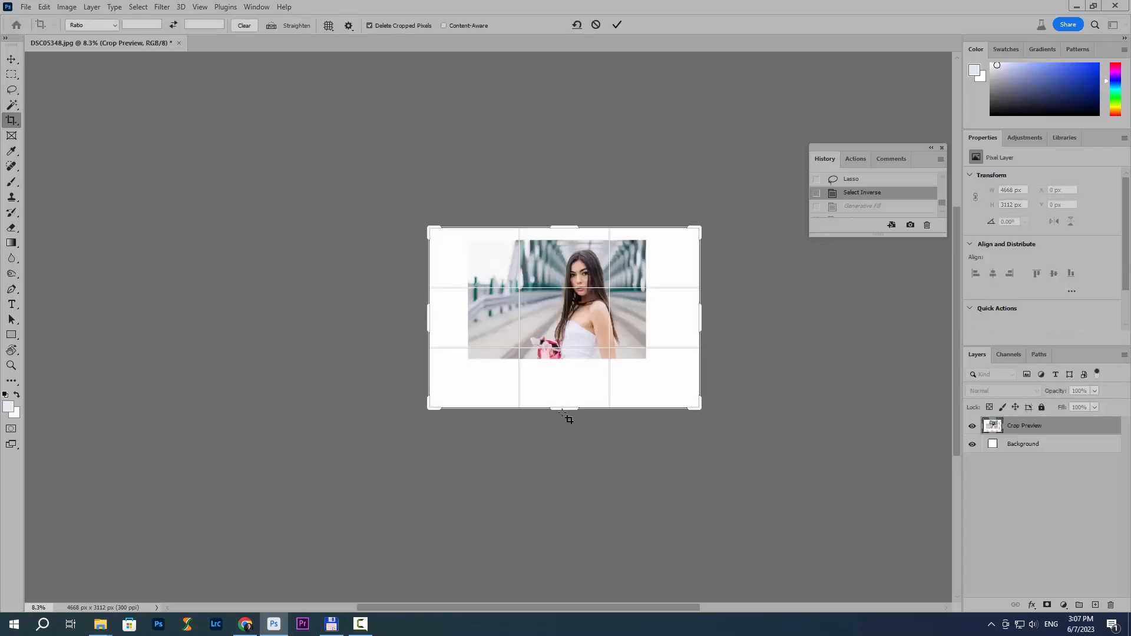
{"action": "left_click_drag", "start_coordinate": [434, 409], "coordinate": [426, 426]}
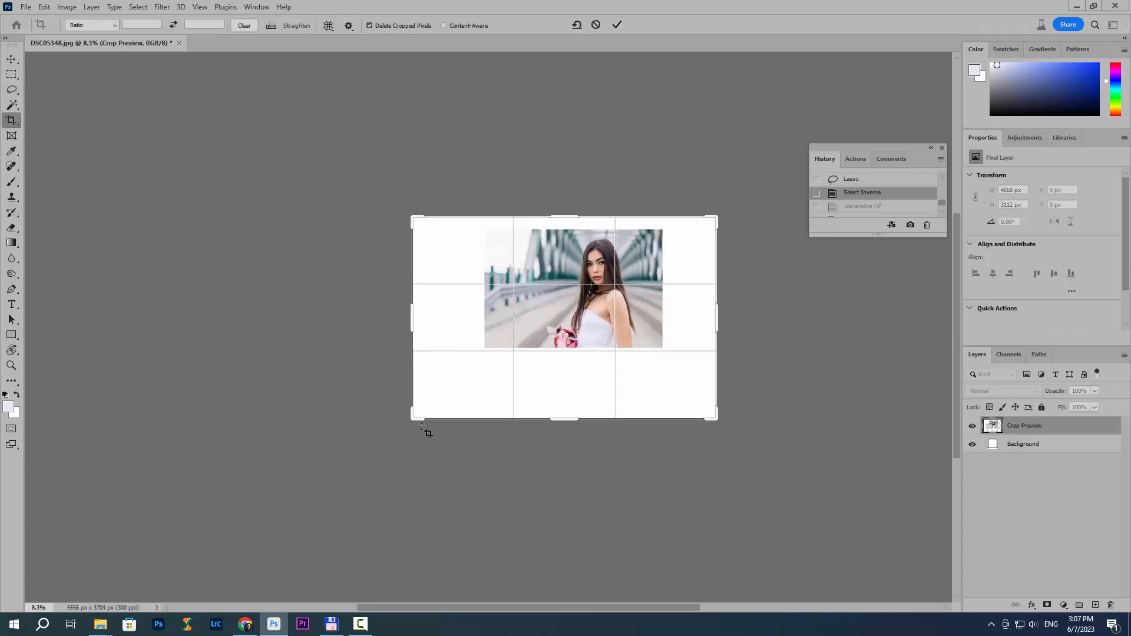
{"action": "left_click", "coordinate": [98, 27]}
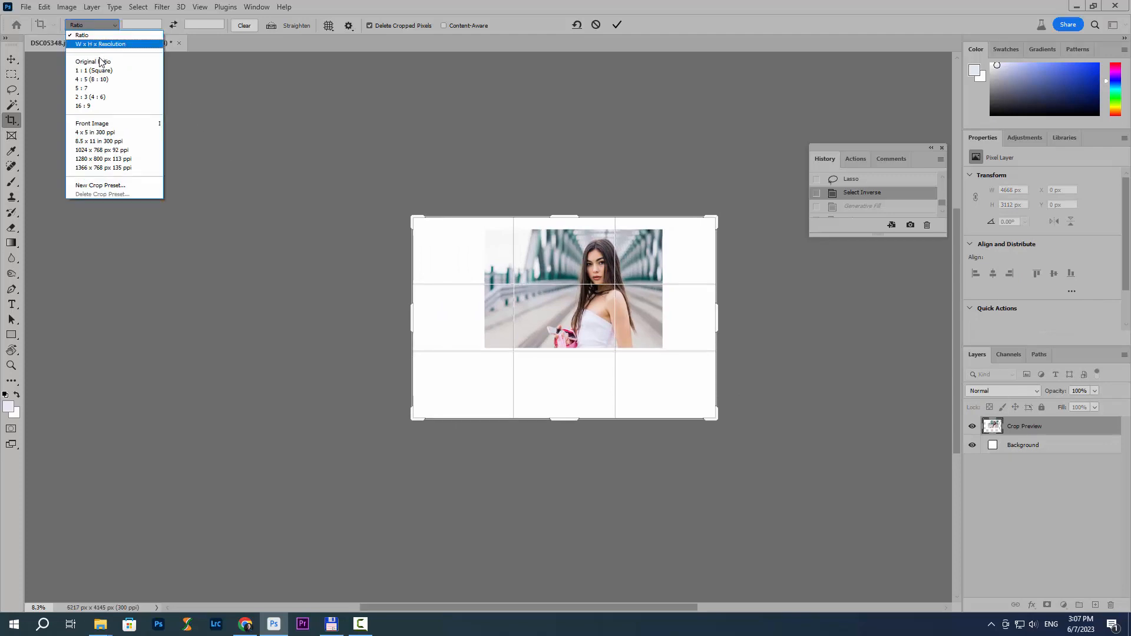
{"action": "left_click", "coordinate": [101, 65]}
{"action": "left_click", "coordinate": [174, 25]}
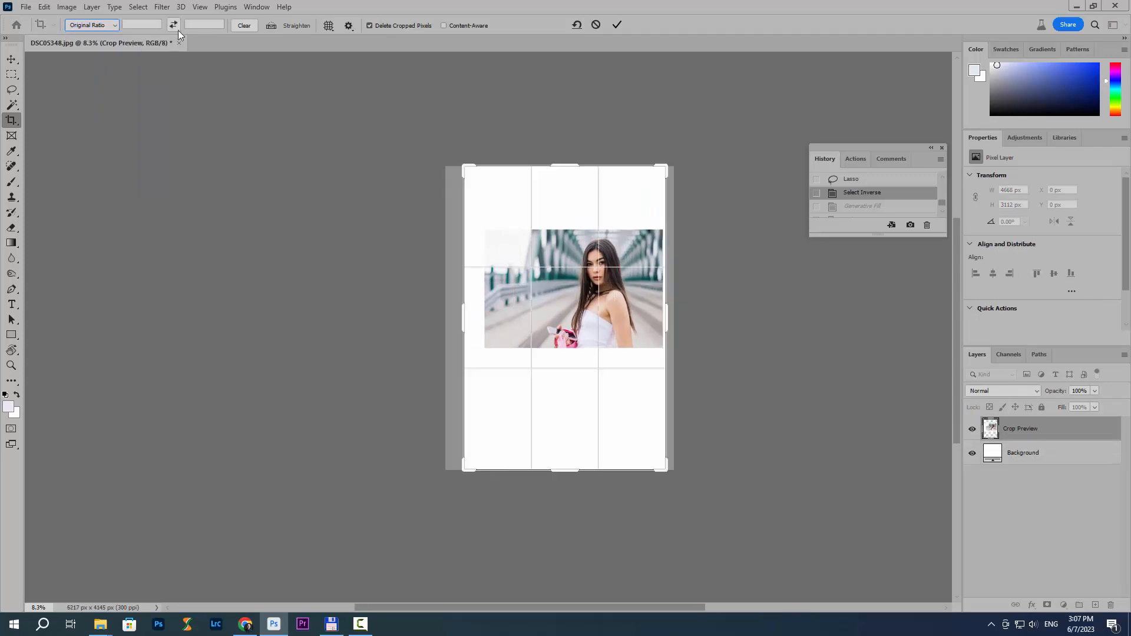
Step: Resize the portrait crop frame around the photo and apply the crop, extending the canvas to about 4741 x 7113 px
{"action": "left_click_drag", "start_coordinate": [466, 470], "coordinate": [443, 508]}
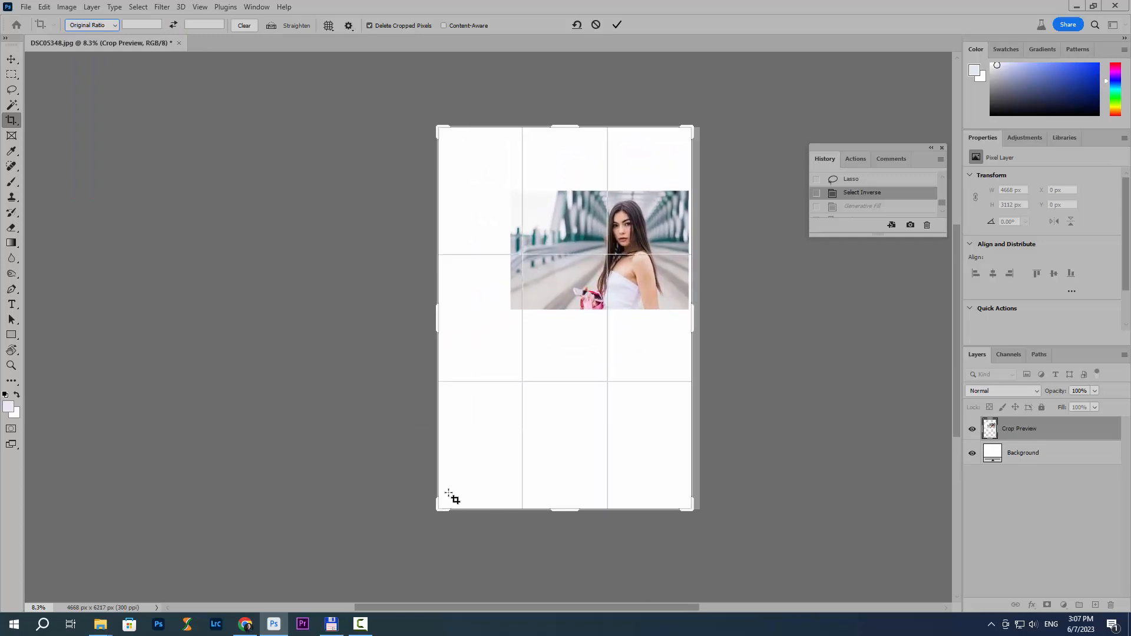
{"action": "left_click_drag", "start_coordinate": [436, 128], "coordinate": [447, 137]}
{"action": "left_click_drag", "start_coordinate": [682, 498], "coordinate": [677, 485]}
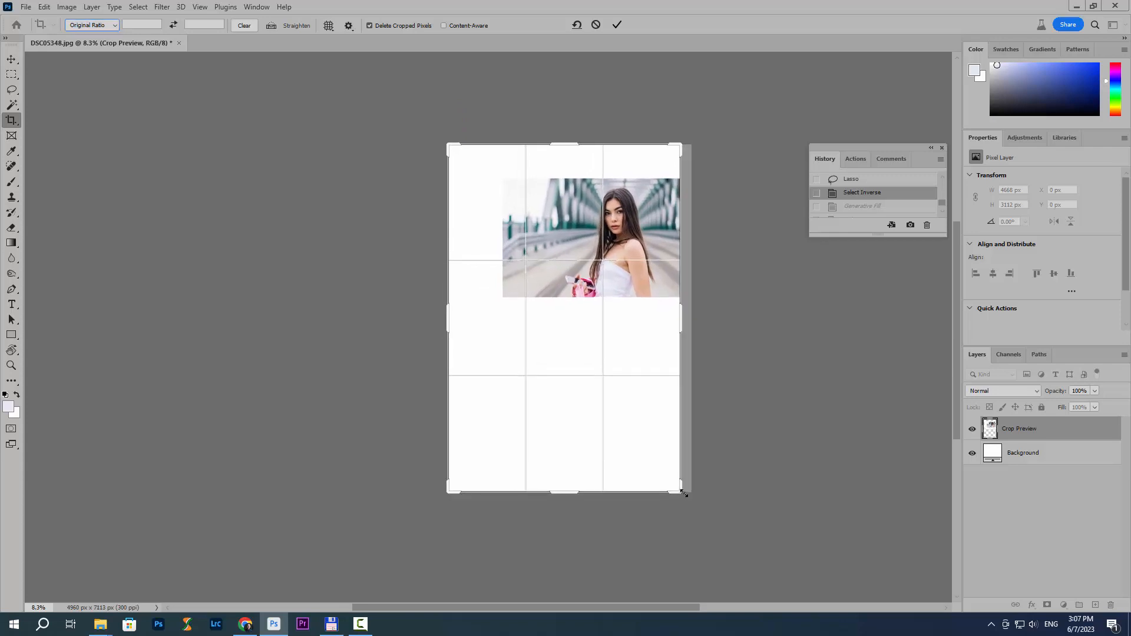
{"action": "key", "text": "Return"}
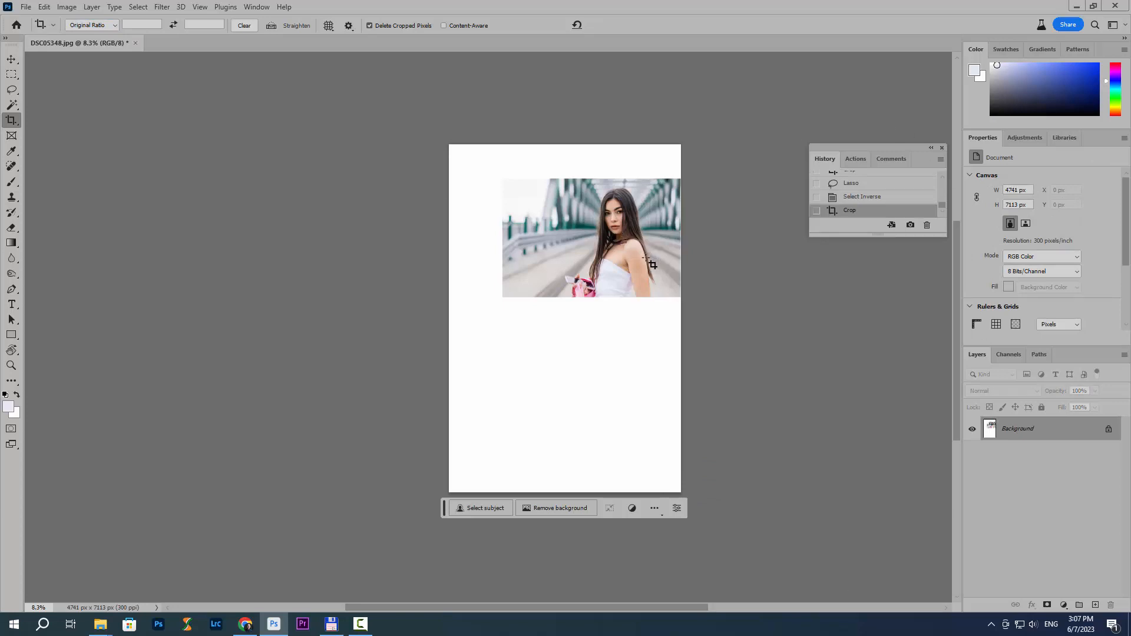
Step: Fill everything outside a loose Lasso outline around the woman and her phone using Generative Fill without a prompt
{"action": "key", "text": "l"}
{"action": "scroll", "coordinate": [616, 248], "scroll_direction": "up", "scroll_amount": 2}
{"action": "mouse_move", "coordinate": [567, 219]}
{"action": "left_mouse_down"}
{"action": "mouse_move", "coordinate": [529, 279]}
{"action": "mouse_move", "coordinate": [519, 323]}
{"action": "mouse_move", "coordinate": [555, 330]}
{"action": "mouse_move", "coordinate": [690, 310]}
{"action": "mouse_move", "coordinate": [698, 251]}
{"action": "mouse_move", "coordinate": [684, 182]}
{"action": "mouse_move", "coordinate": [658, 153]}
{"action": "mouse_move", "coordinate": [626, 143]}
{"action": "mouse_move", "coordinate": [581, 150]}
{"action": "mouse_move", "coordinate": [568, 210]}
{"action": "left_mouse_up"}
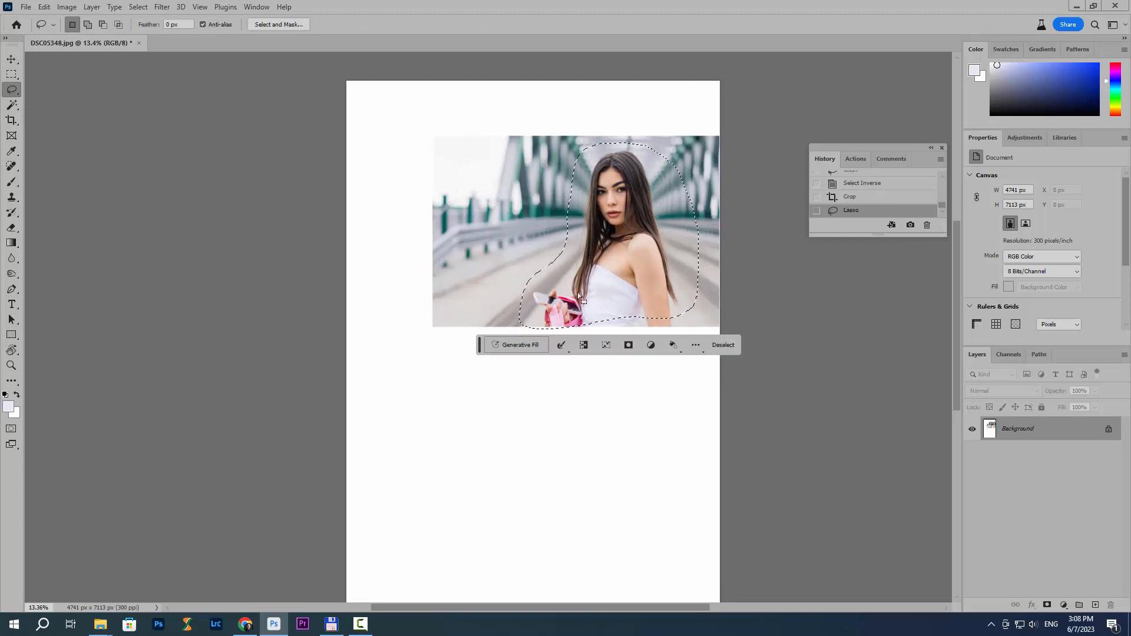
{"action": "right_click", "coordinate": [590, 253]}
{"action": "left_click", "coordinate": [623, 270]}
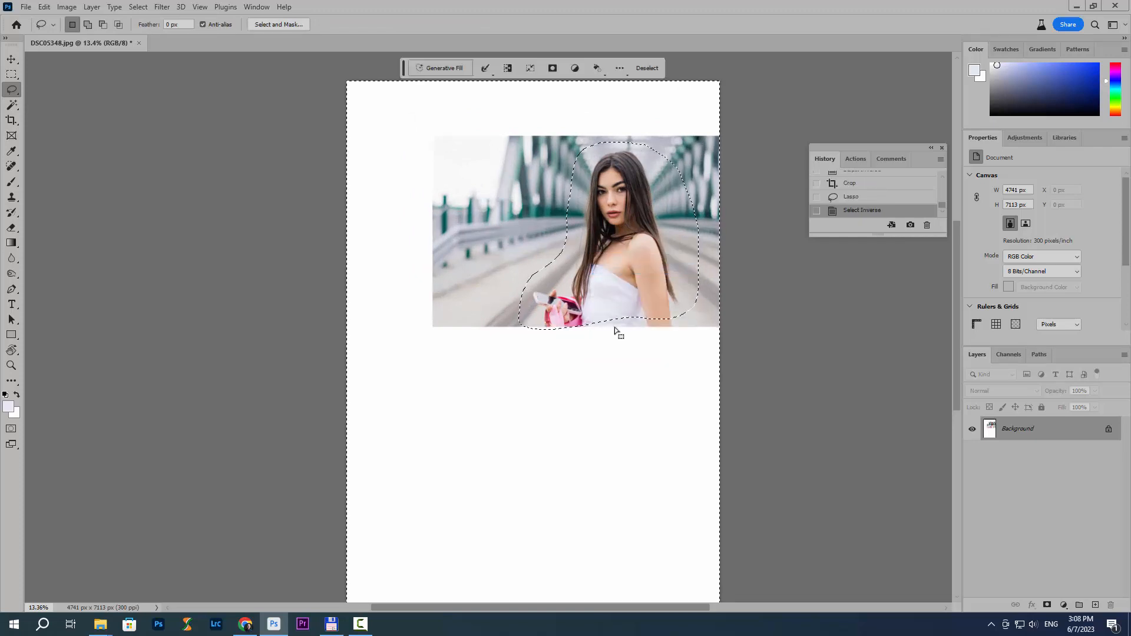
{"action": "left_click", "coordinate": [440, 64]}
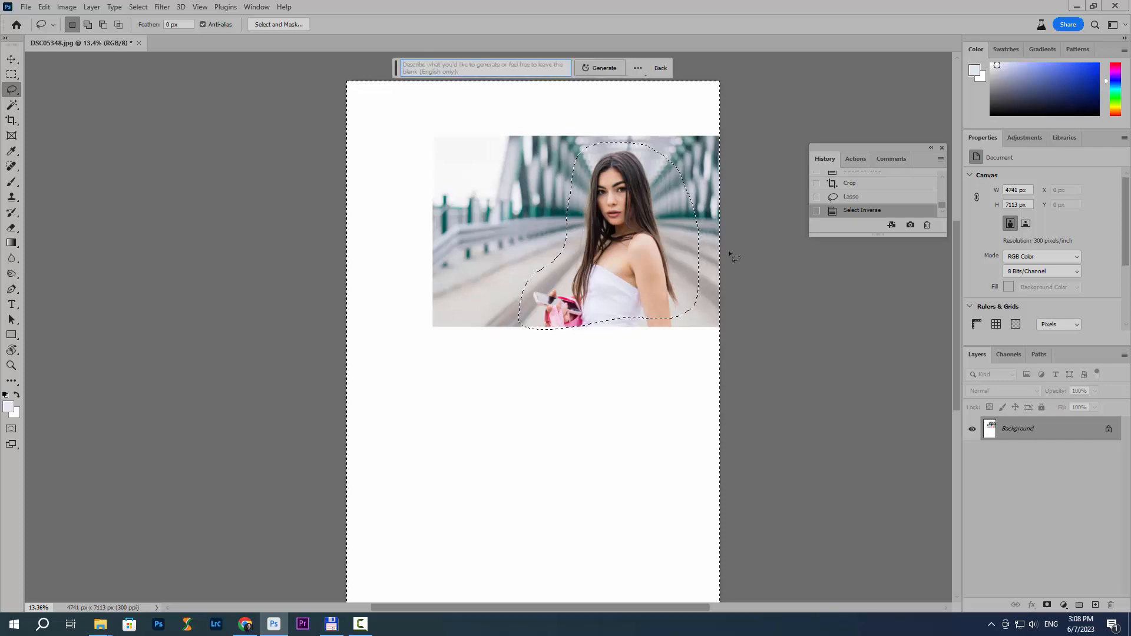
{"action": "left_click", "coordinate": [604, 67]}
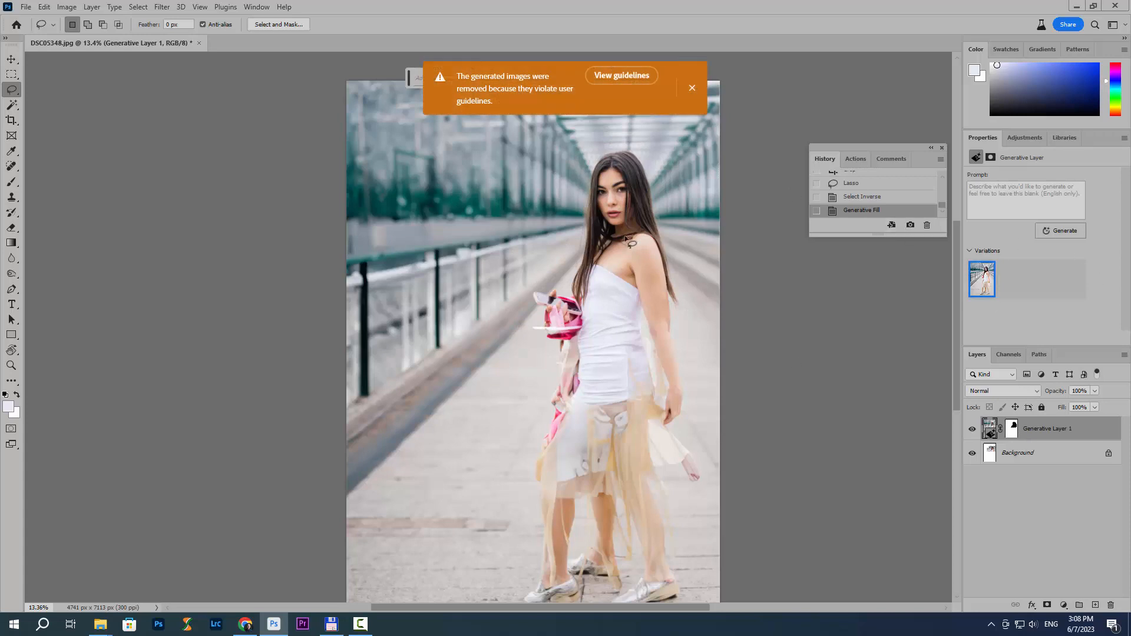
Step: Examine the generated lower body, dress, hand and background of the full-length portrait, both as a whole and up close
{"action": "scroll", "coordinate": [624, 241], "scroll_direction": "down", "scroll_amount": 2}
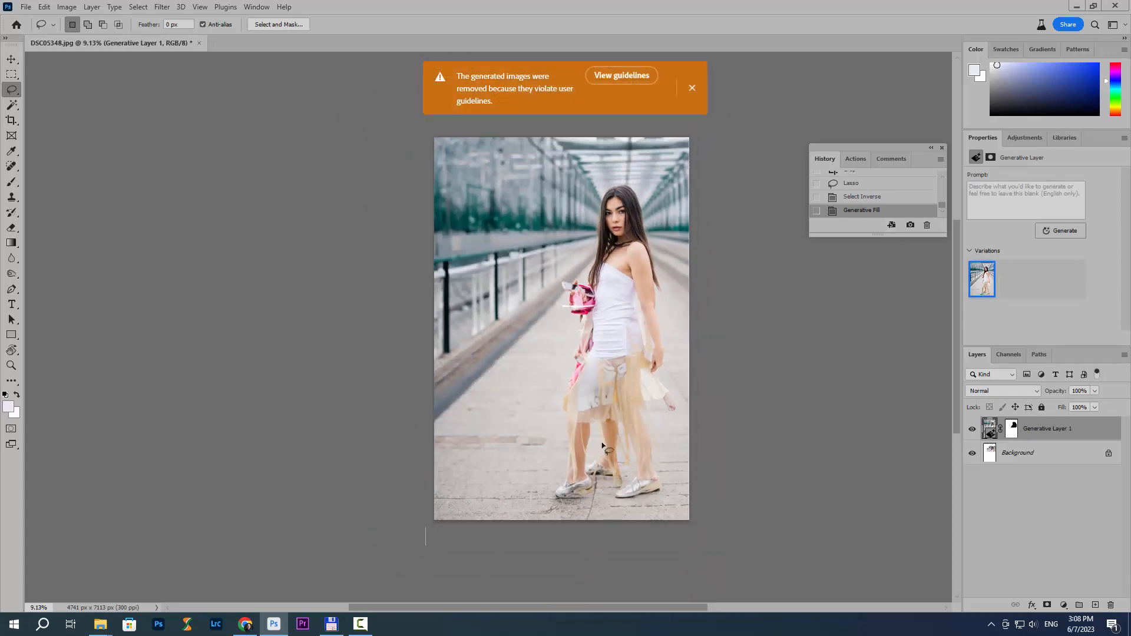
{"action": "scroll", "coordinate": [606, 440], "scroll_direction": "up", "scroll_amount": 2}
{"action": "scroll", "coordinate": [631, 444], "scroll_direction": "down", "scroll_amount": 1}
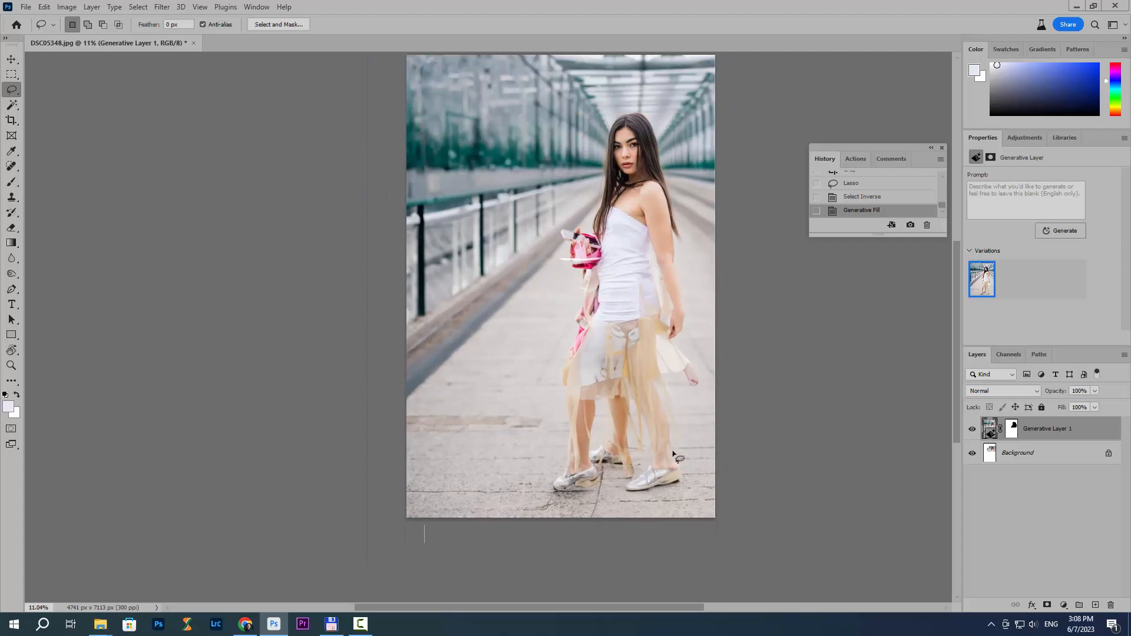
{"action": "scroll", "coordinate": [691, 318], "scroll_direction": "up", "scroll_amount": 3}
{"action": "scroll", "coordinate": [669, 224], "scroll_direction": "up", "scroll_amount": 3}
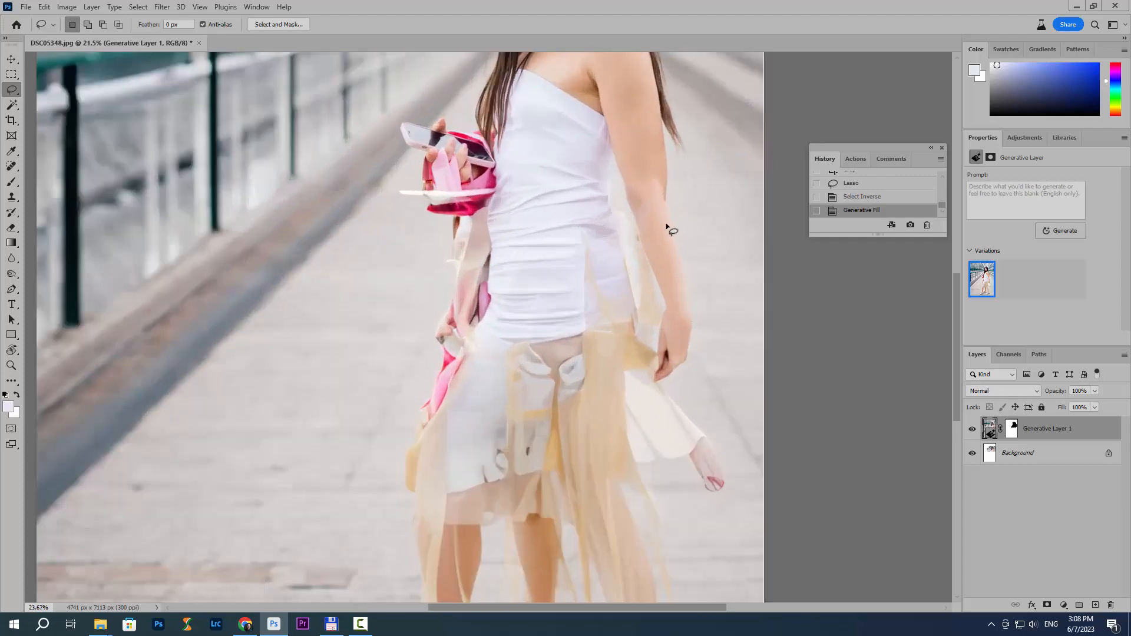
{"action": "scroll", "coordinate": [676, 368], "scroll_direction": "up", "scroll_amount": 1}
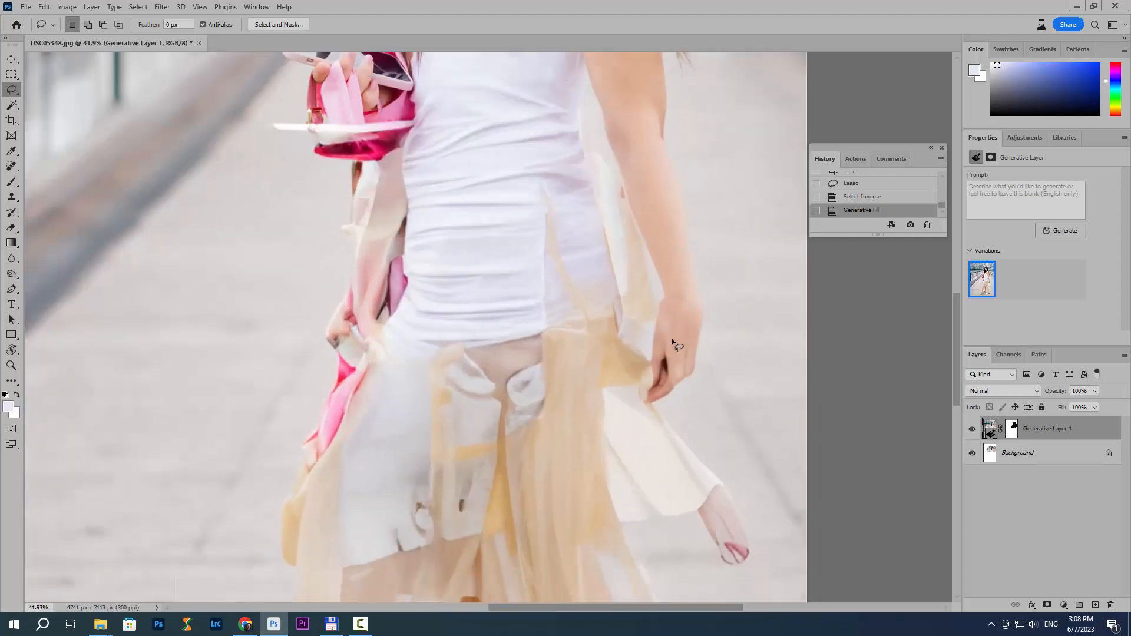
{"action": "scroll", "coordinate": [678, 377], "scroll_direction": "down", "scroll_amount": 2}
{"action": "scroll", "coordinate": [676, 348], "scroll_direction": "up", "scroll_amount": 2}
{"action": "scroll", "coordinate": [675, 346], "scroll_direction": "up", "scroll_amount": 1}
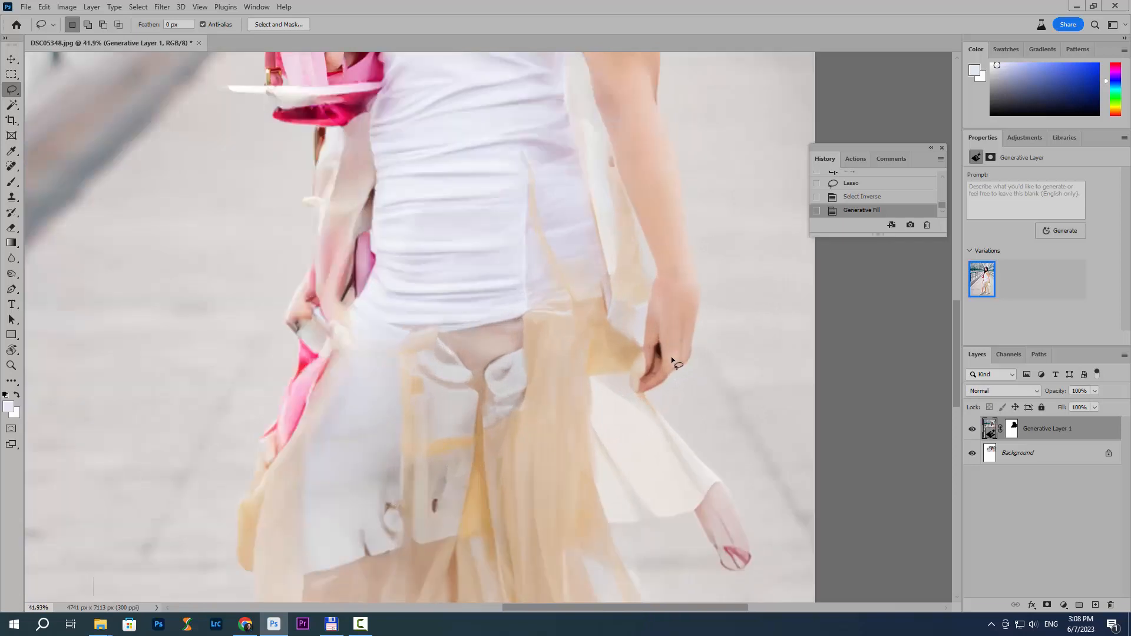
Step: Inspect the arm, hand and skirt of the generated full-length figure up close and against the whole image
{"action": "scroll", "coordinate": [682, 338], "scroll_direction": "down", "scroll_amount": 1}
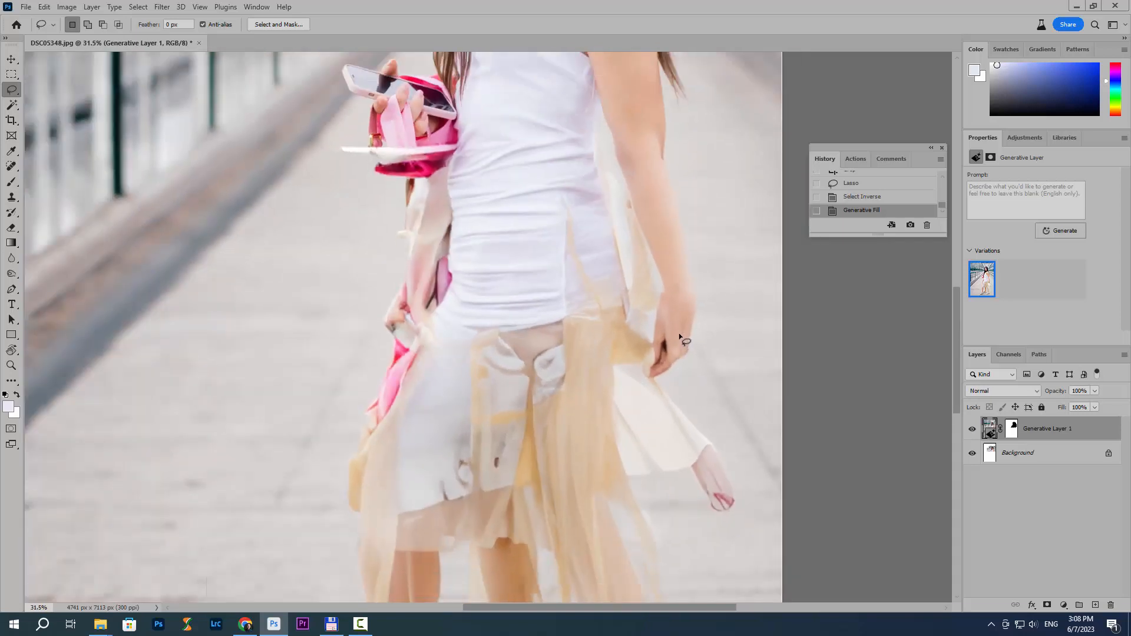
{"action": "scroll", "coordinate": [678, 335], "scroll_direction": "up", "scroll_amount": 2}
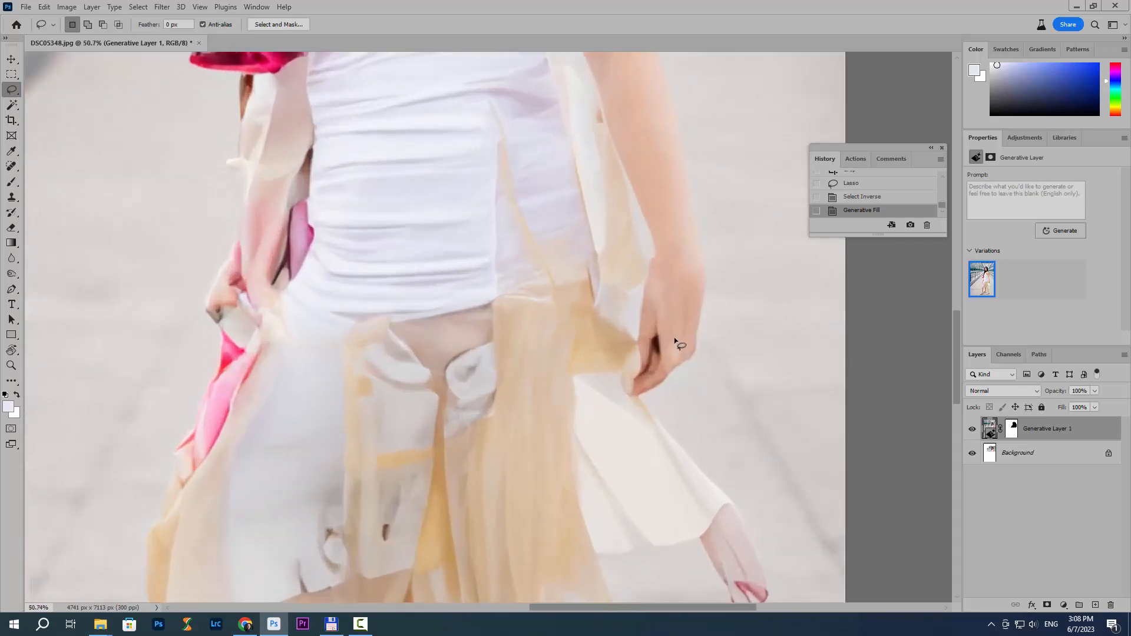
{"action": "scroll", "coordinate": [675, 341], "scroll_direction": "down", "scroll_amount": 5}
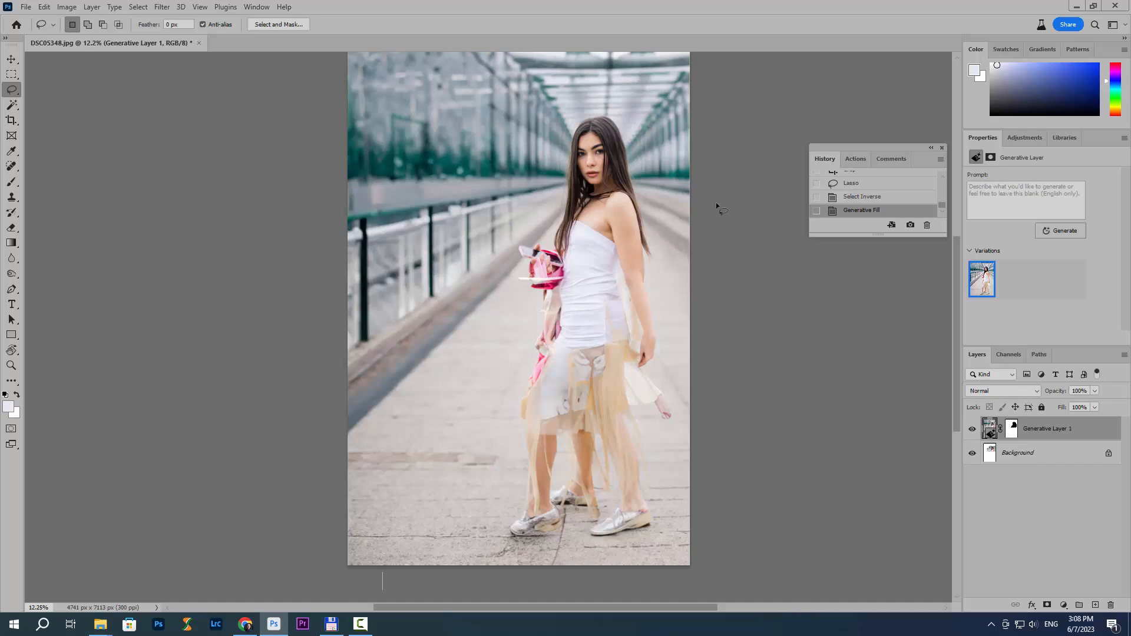
{"action": "scroll", "coordinate": [606, 323], "scroll_direction": "up", "scroll_amount": 1}
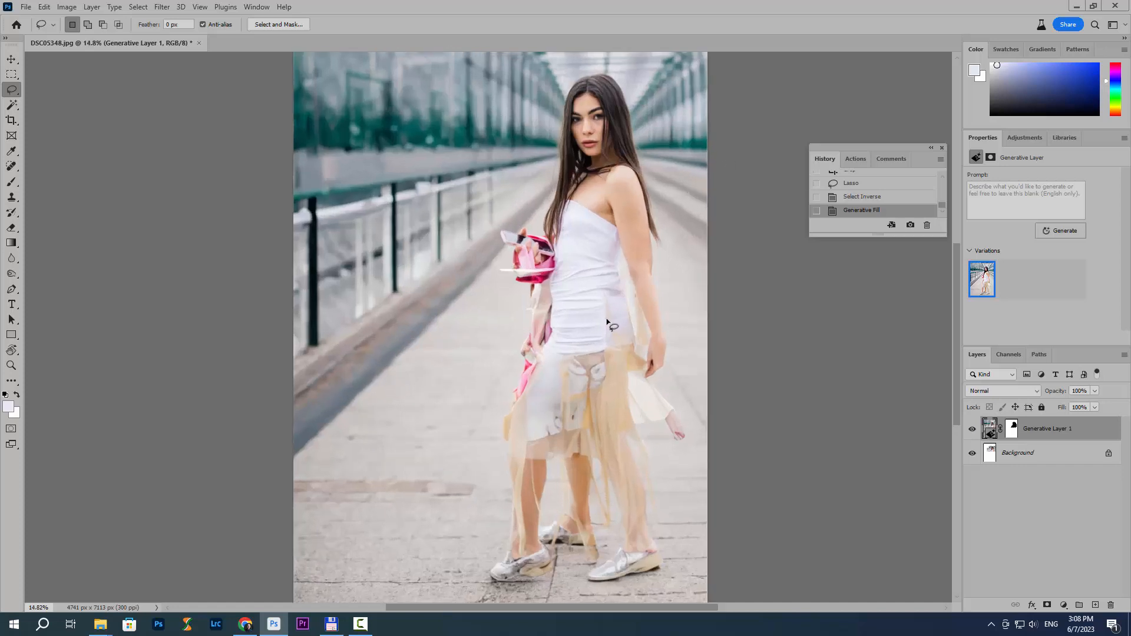
{"action": "scroll", "coordinate": [596, 297], "scroll_direction": "up", "scroll_amount": 1}
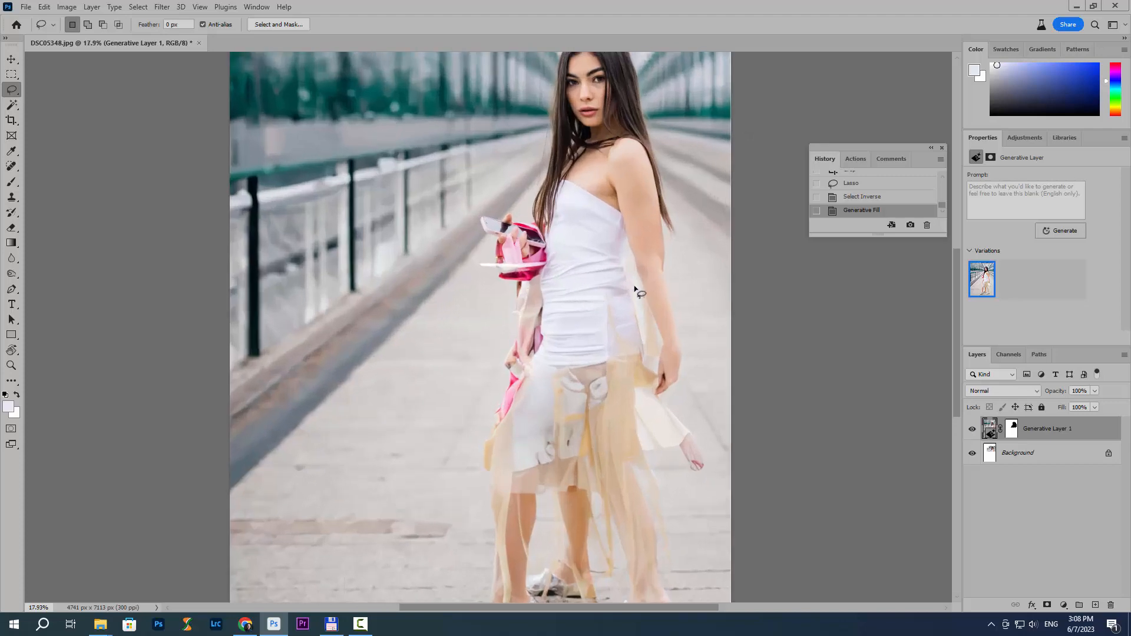
{"action": "scroll", "coordinate": [562, 285], "scroll_direction": "up", "scroll_amount": 2}
{"action": "scroll", "coordinate": [565, 277], "scroll_direction": "down", "scroll_amount": 1}
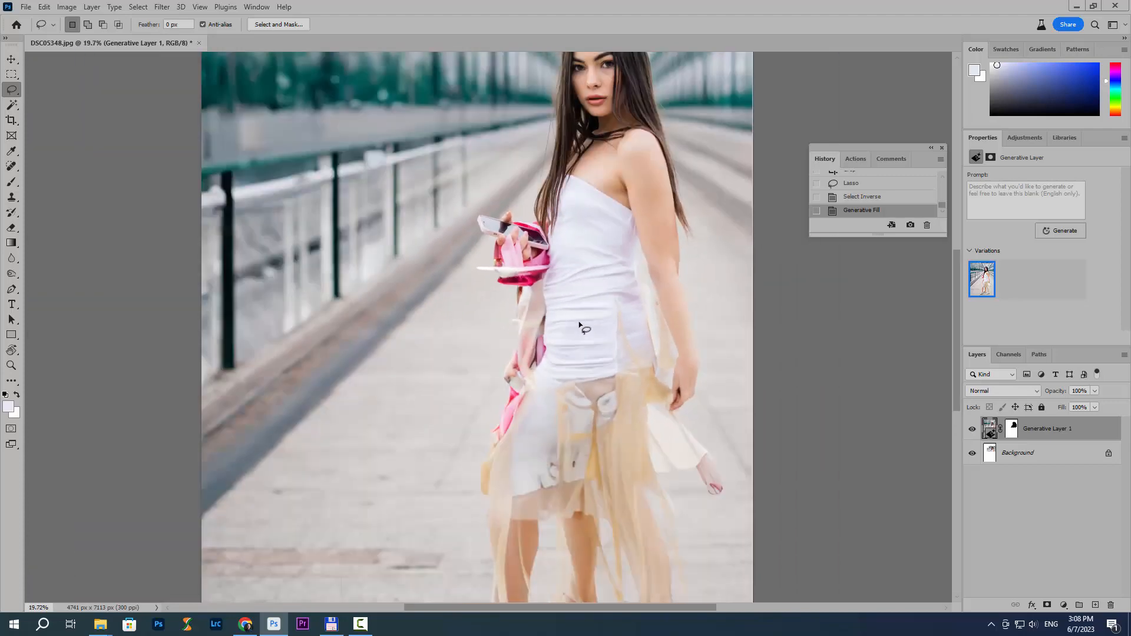
{"action": "scroll", "coordinate": [580, 327], "scroll_direction": "down", "scroll_amount": 3}
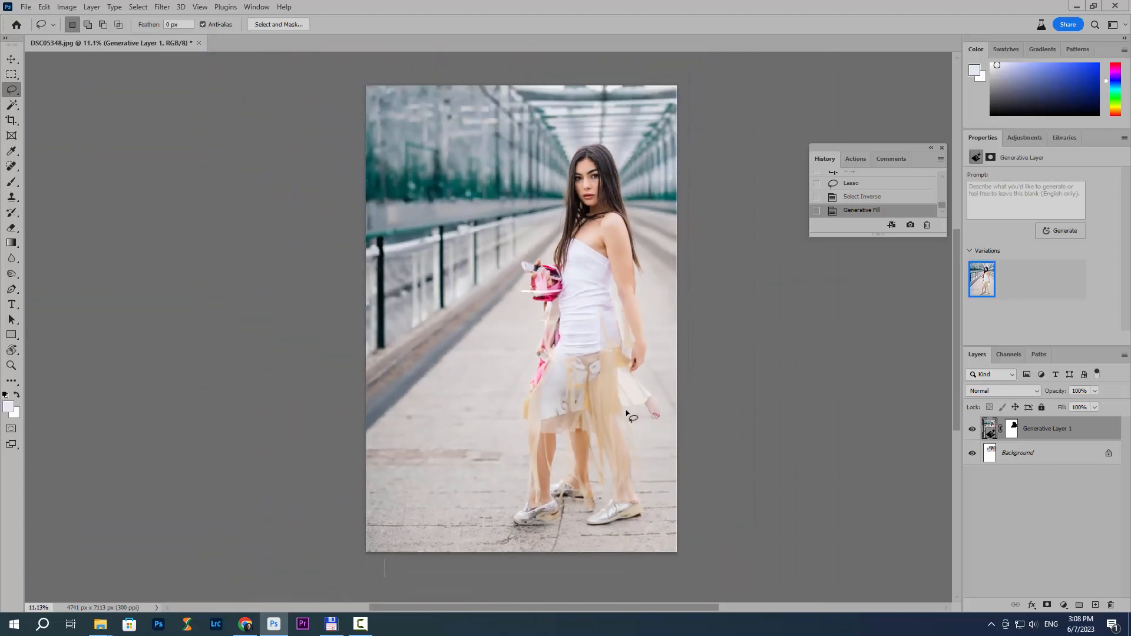
Step: Revert the image to the Liquify history state and merge all visible layers
{"action": "scroll", "coordinate": [878, 201], "scroll_direction": "up", "scroll_amount": 3}
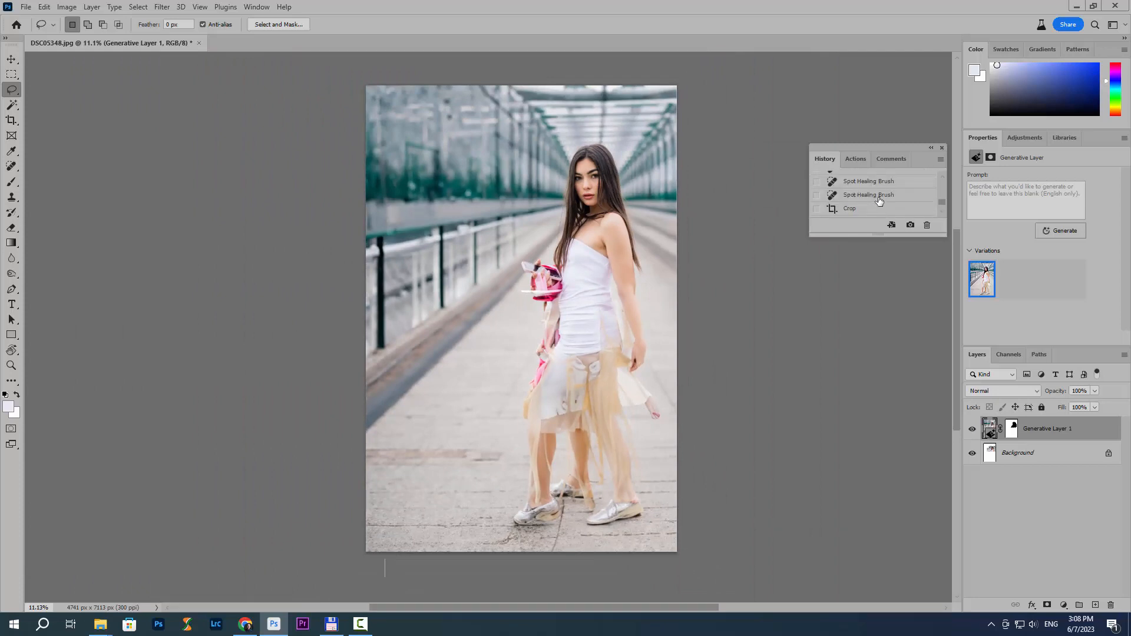
{"action": "scroll", "coordinate": [879, 201], "scroll_direction": "up", "scroll_amount": 2}
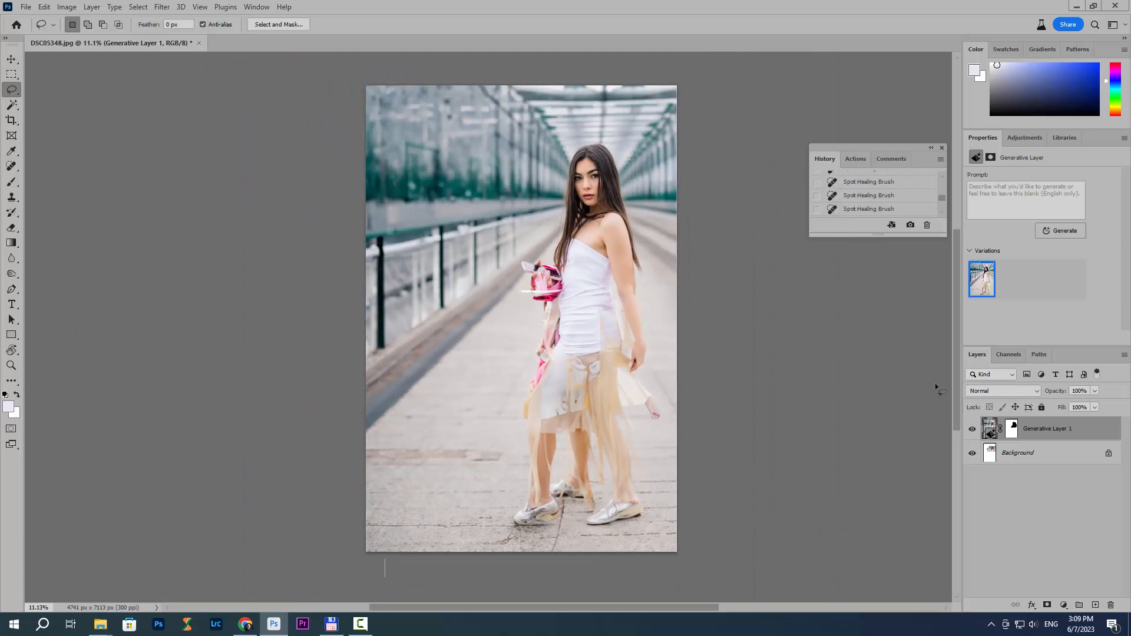
{"action": "scroll", "coordinate": [877, 200], "scroll_direction": "up", "scroll_amount": 2}
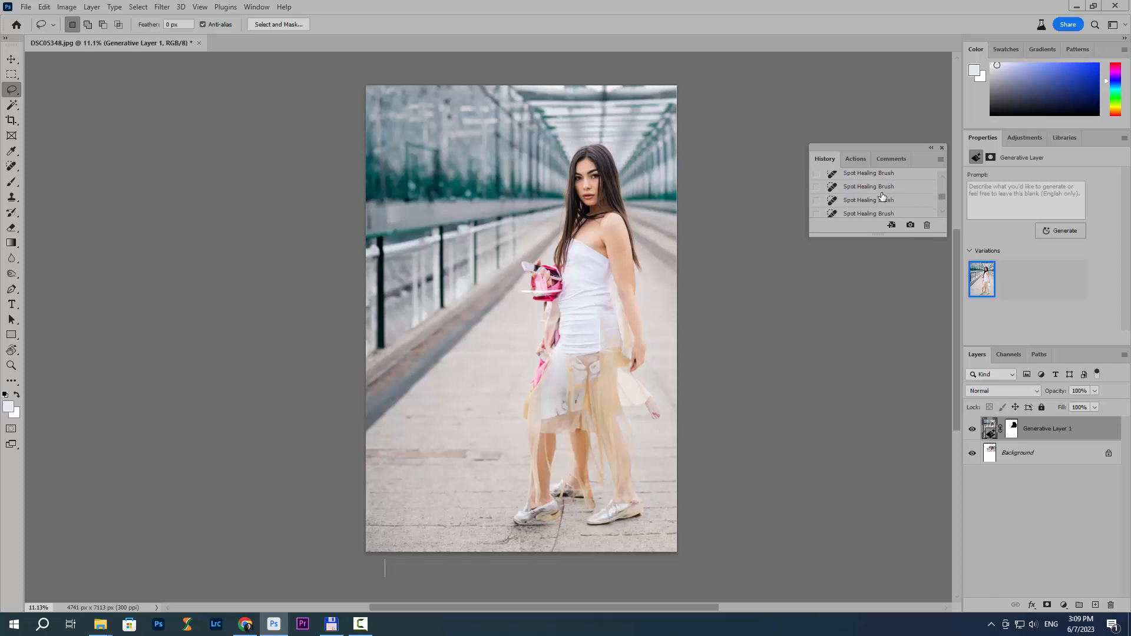
{"action": "scroll", "coordinate": [882, 197], "scroll_direction": "up", "scroll_amount": 5}
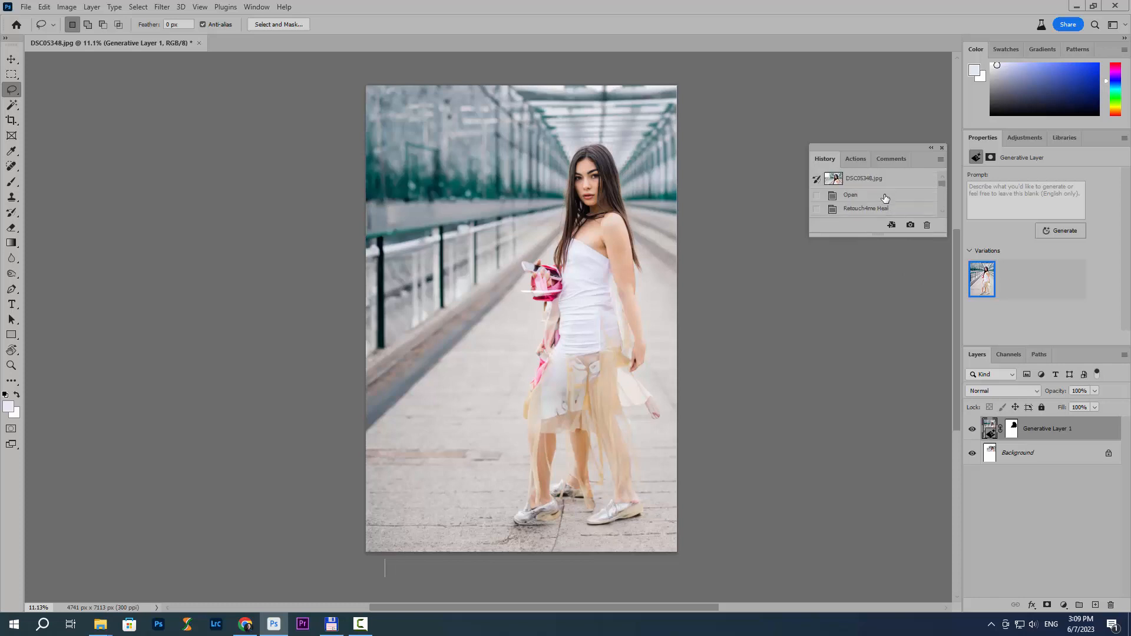
{"action": "scroll", "coordinate": [881, 199], "scroll_direction": "down", "scroll_amount": 5}
{"action": "left_click", "coordinate": [880, 200]}
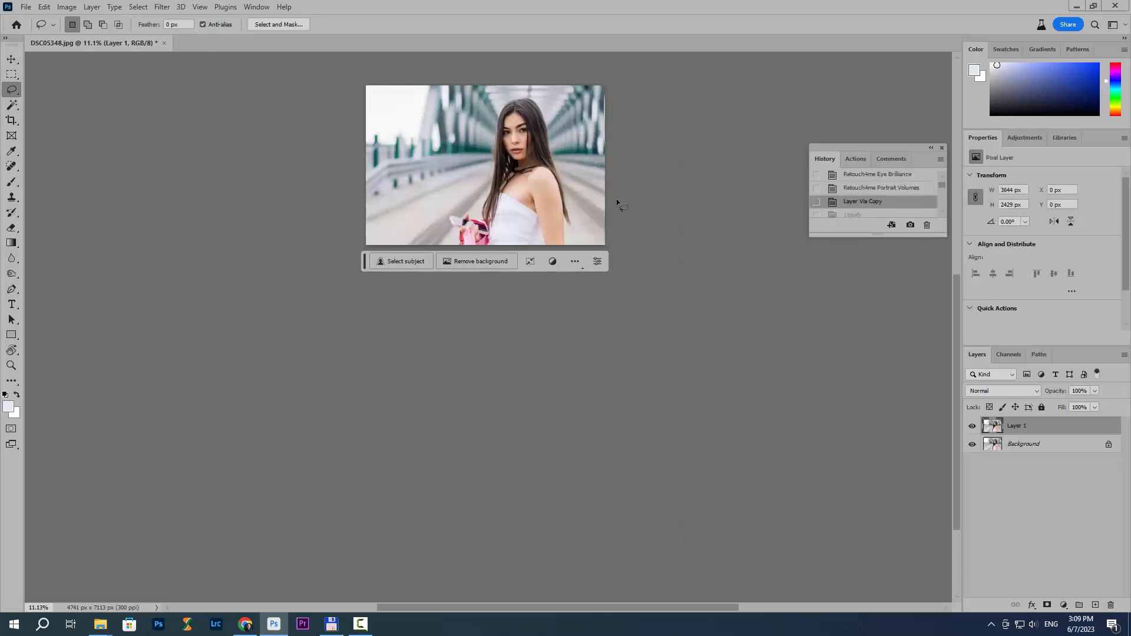
{"action": "scroll", "coordinate": [513, 118], "scroll_direction": "up", "scroll_amount": 3}
{"action": "scroll", "coordinate": [890, 203], "scroll_direction": "down", "scroll_amount": 1}
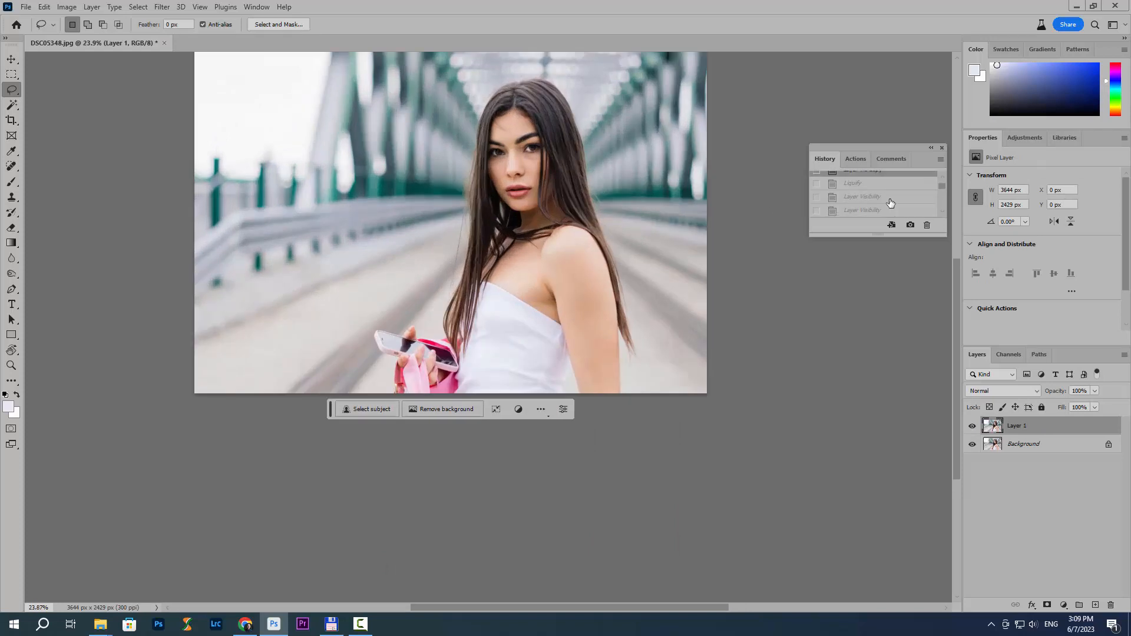
{"action": "left_click", "coordinate": [852, 183]}
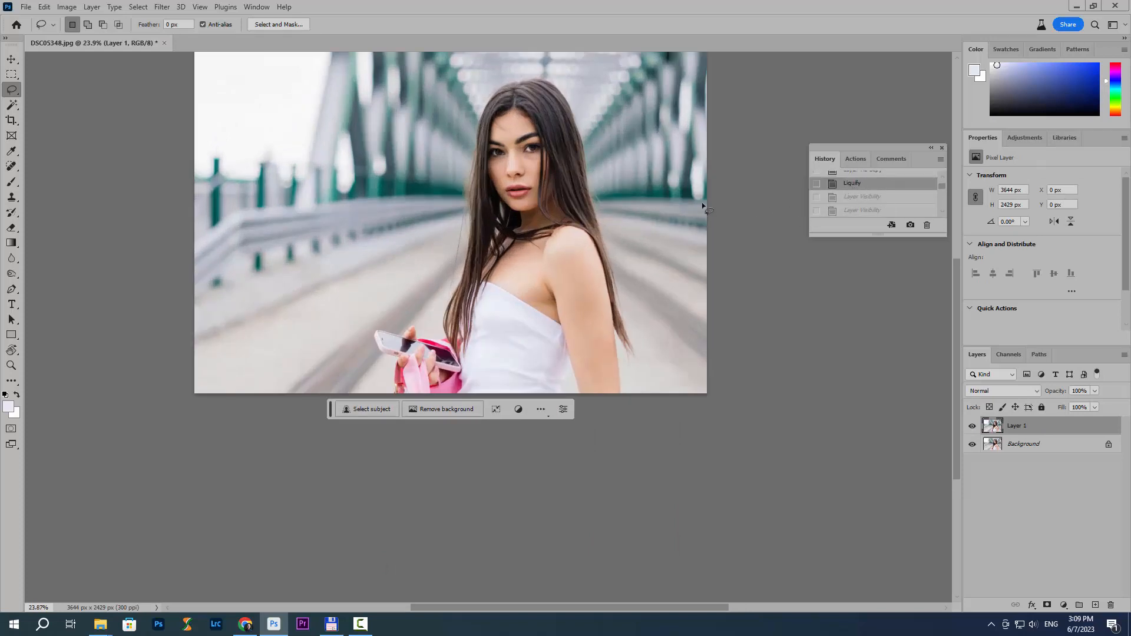
{"action": "scroll", "coordinate": [639, 215], "scroll_direction": "down", "scroll_amount": 1}
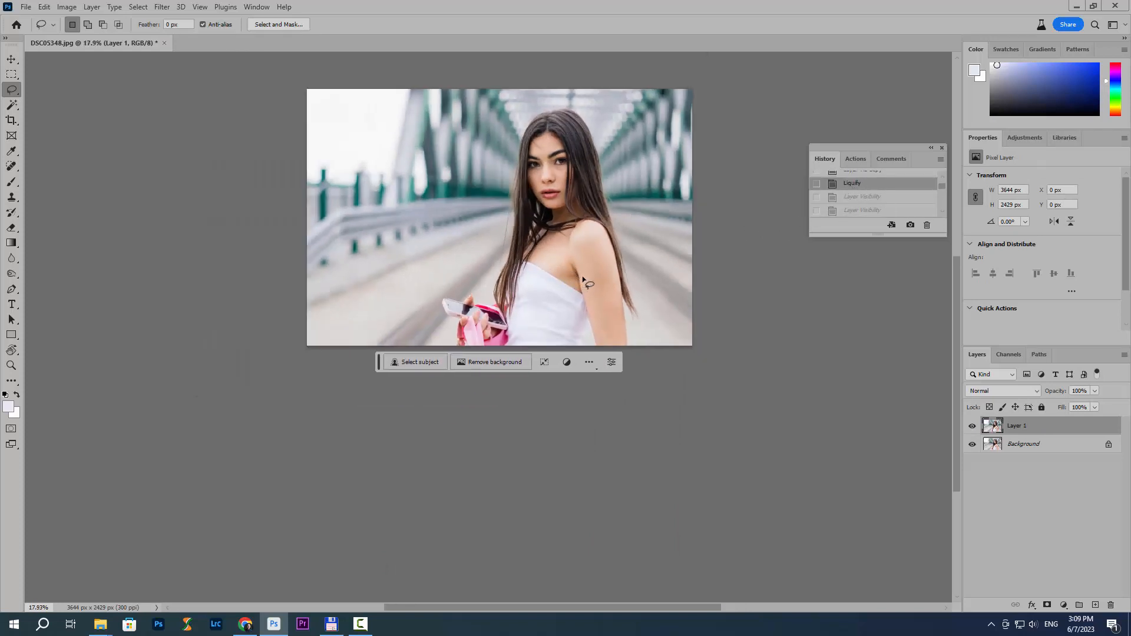
{"action": "key", "text": "ctrl+shift+e"}
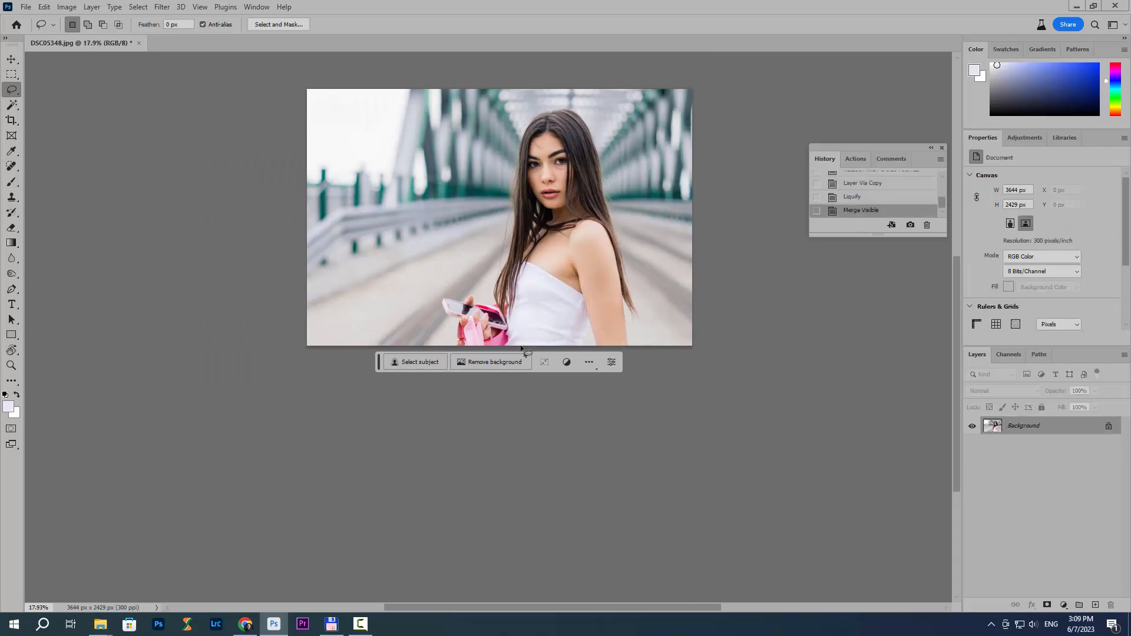
Step: Select the woman with Select Subject and invert the selection to cover the background
{"action": "left_click", "coordinate": [416, 364]}
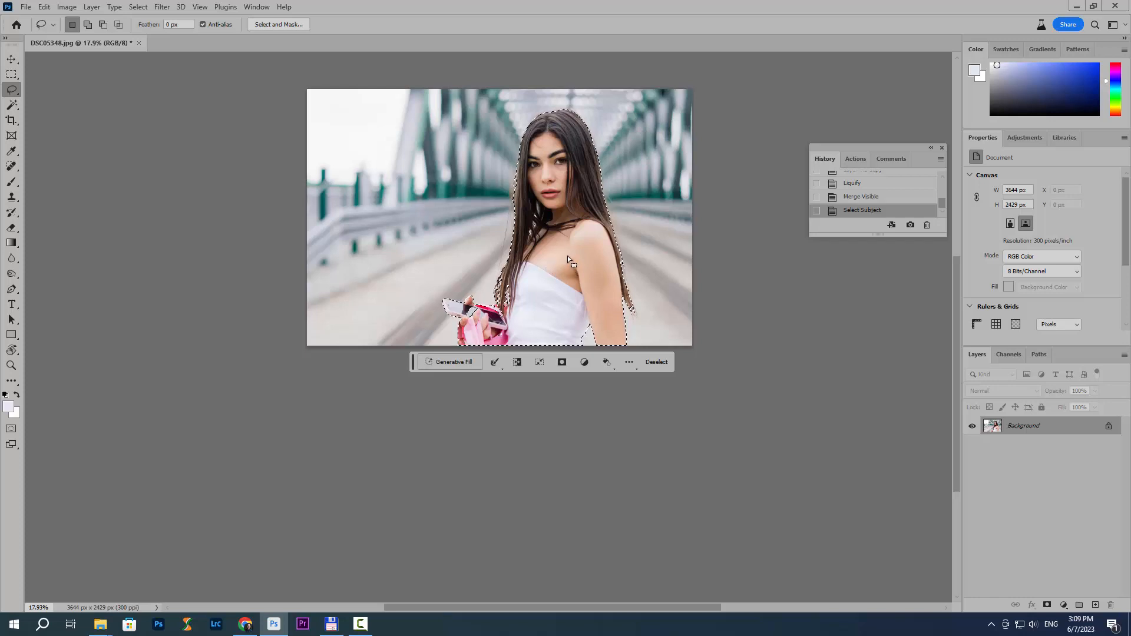
{"action": "scroll", "coordinate": [583, 260], "scroll_direction": "up", "scroll_amount": 1}
{"action": "scroll", "coordinate": [551, 139], "scroll_direction": "up", "scroll_amount": 1}
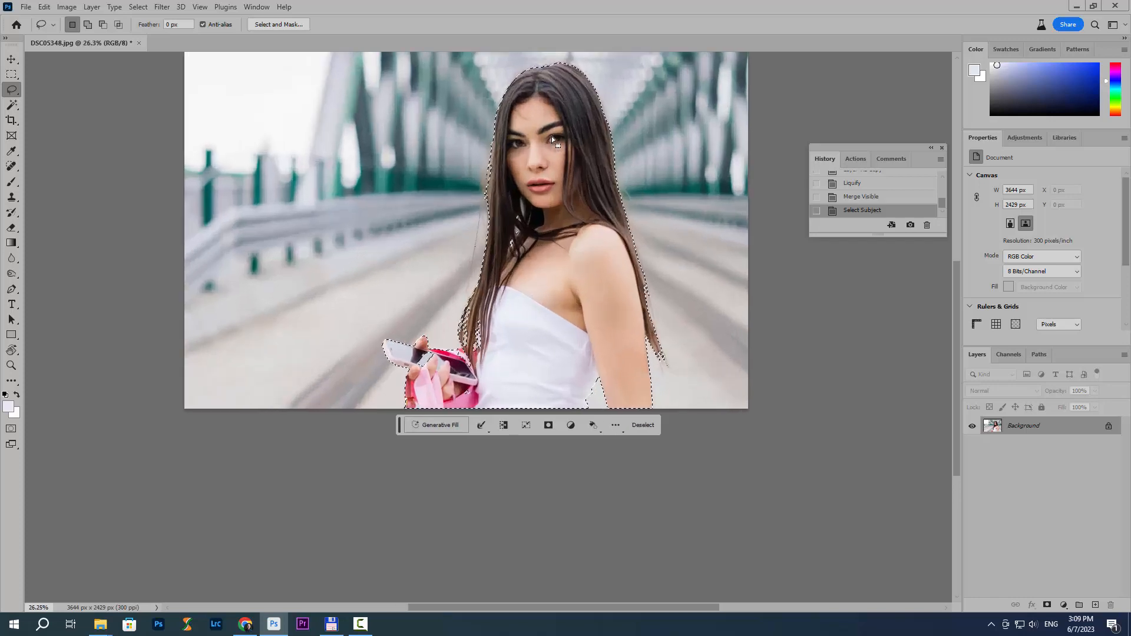
{"action": "scroll", "coordinate": [553, 201], "scroll_direction": "down", "scroll_amount": 2}
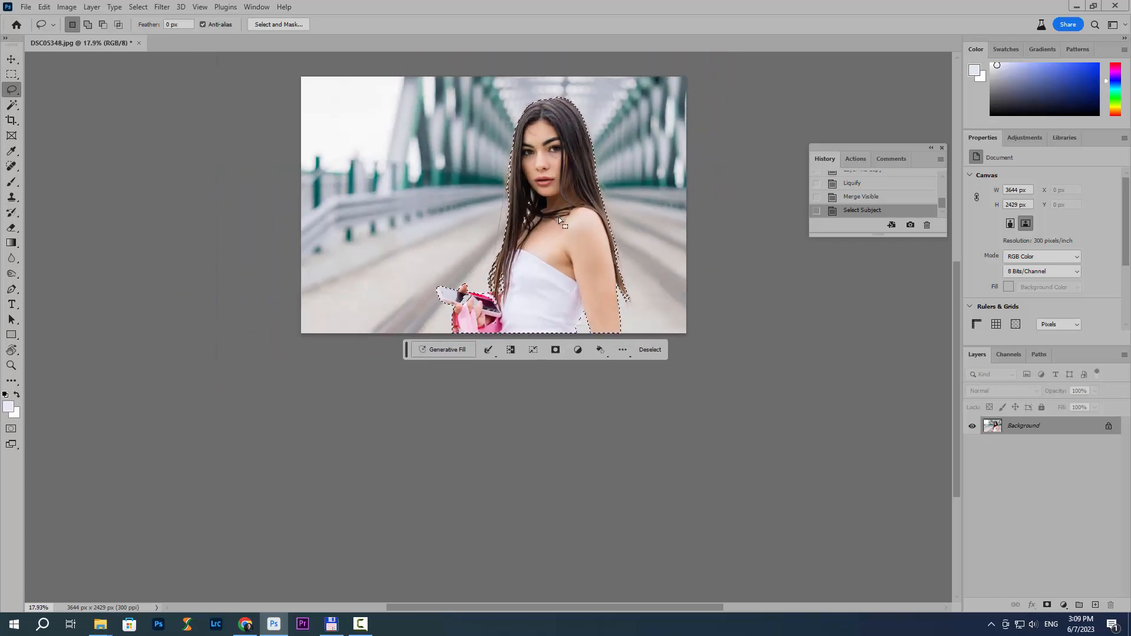
{"action": "scroll", "coordinate": [556, 229], "scroll_direction": "up", "scroll_amount": 1}
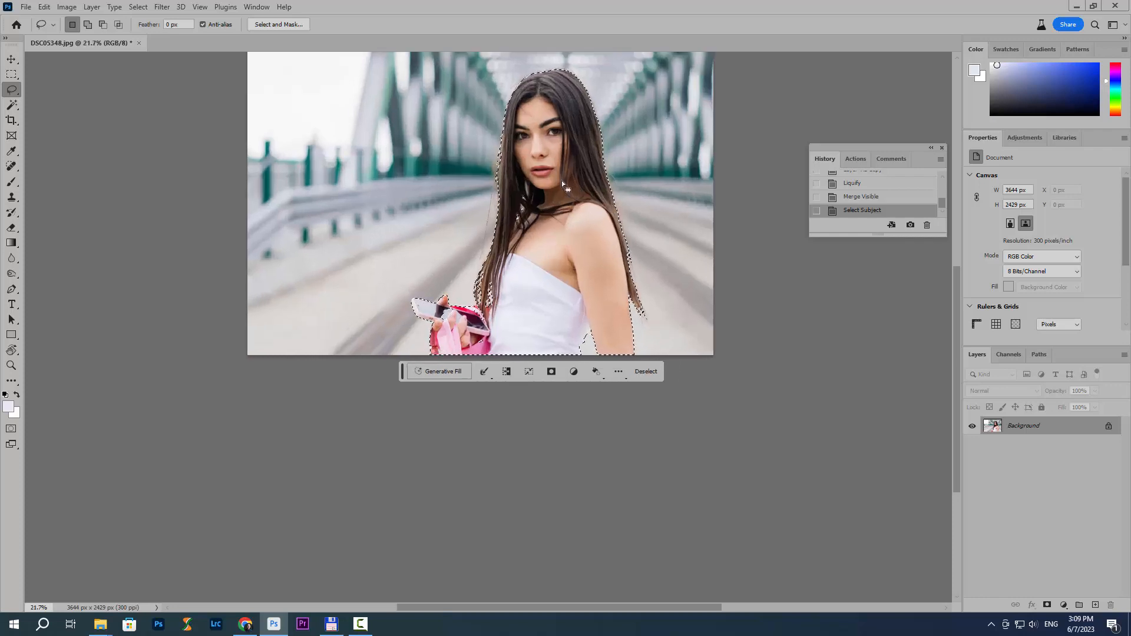
{"action": "right_click", "coordinate": [543, 162]}
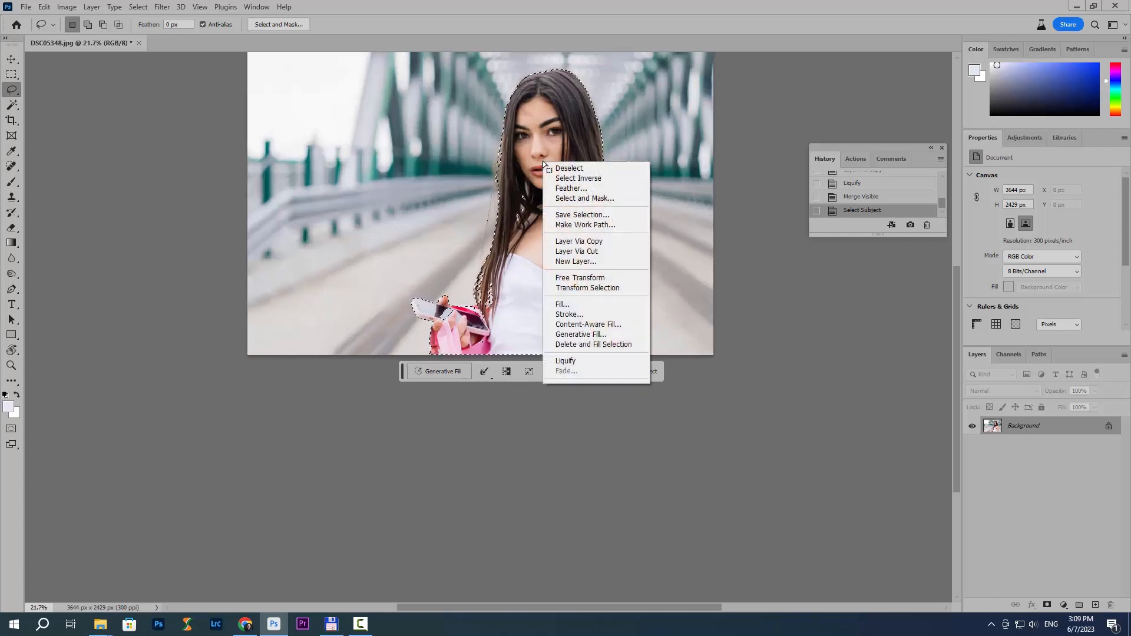
{"action": "left_click", "coordinate": [582, 178]}
{"action": "scroll", "coordinate": [420, 157], "scroll_direction": "down", "scroll_amount": 2}
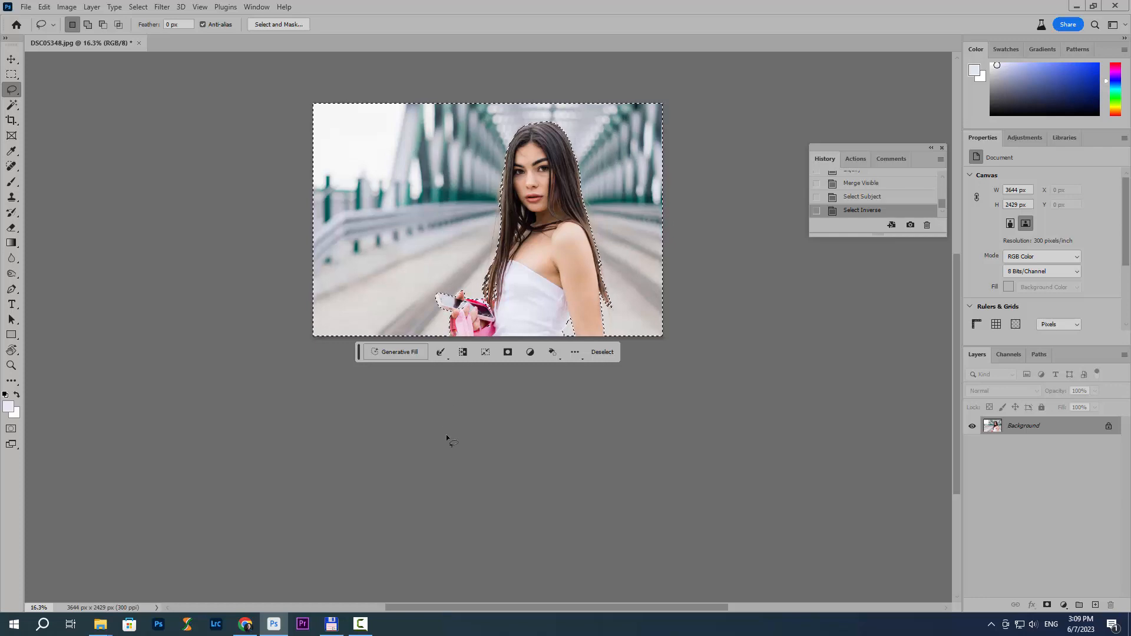
Step: Replace the selected background using Generative Fill with the prompt "prague"
{"action": "left_click", "coordinate": [404, 353]}
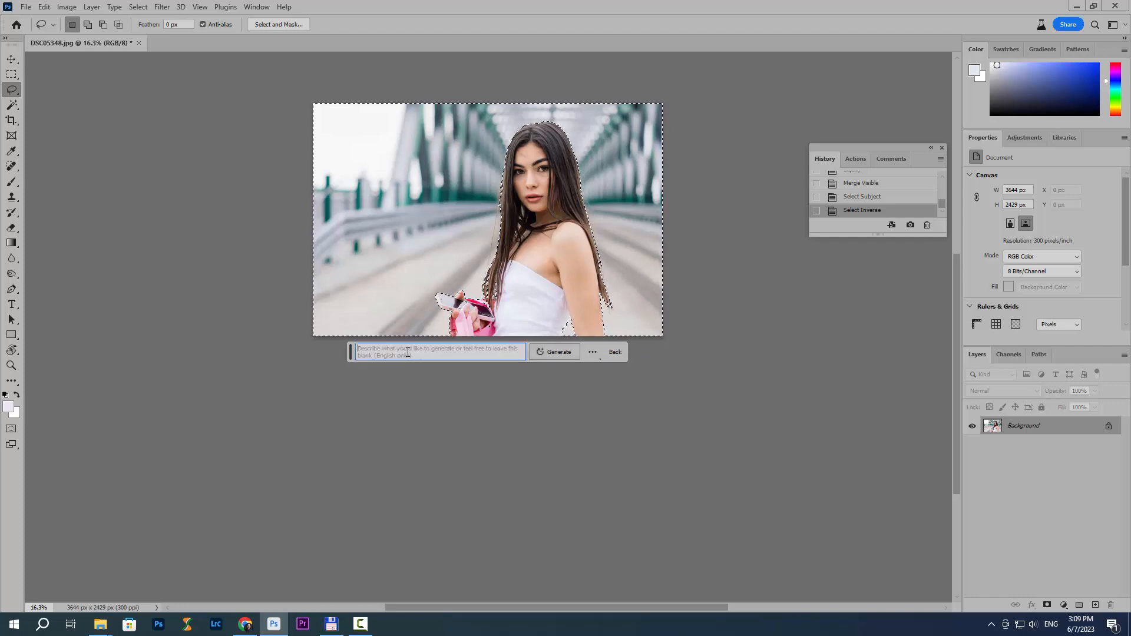
{"action": "type", "text": "p"}
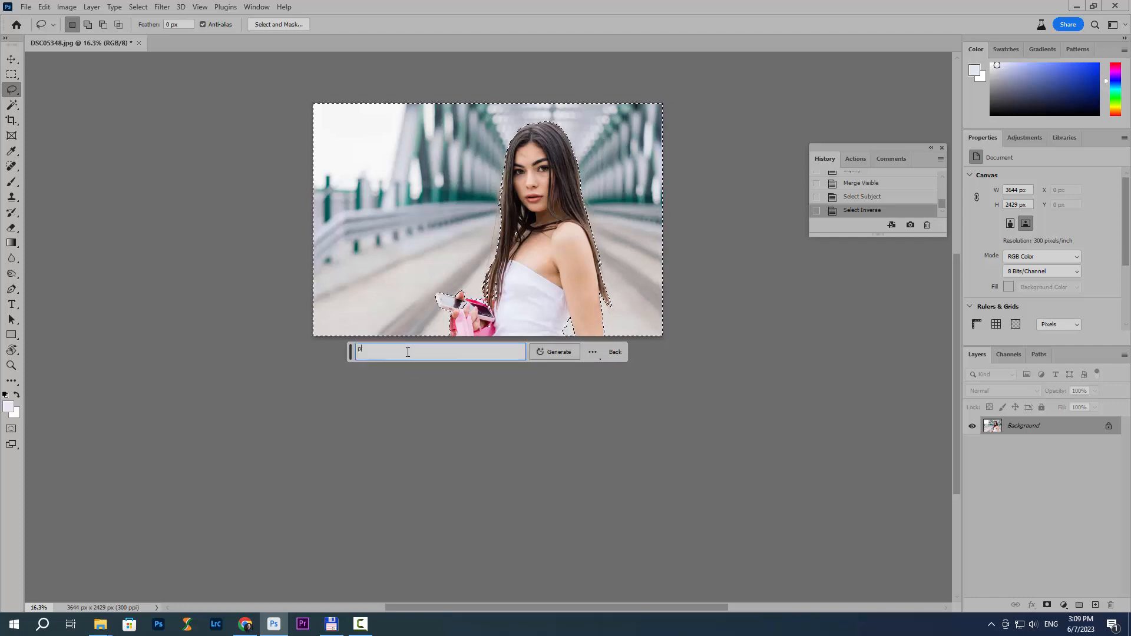
{"action": "type", "text": "rague"}
{"action": "key", "text": "Return"}
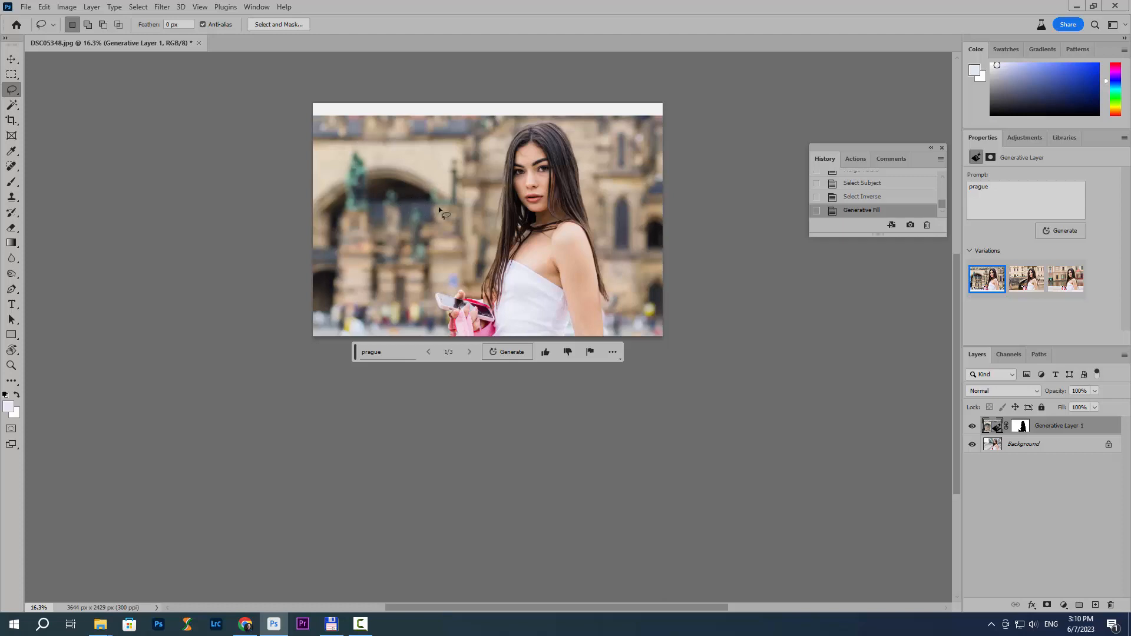
Step: Compare the three generated "prague" background variations and return to the first one
{"action": "left_click", "coordinate": [469, 352]}
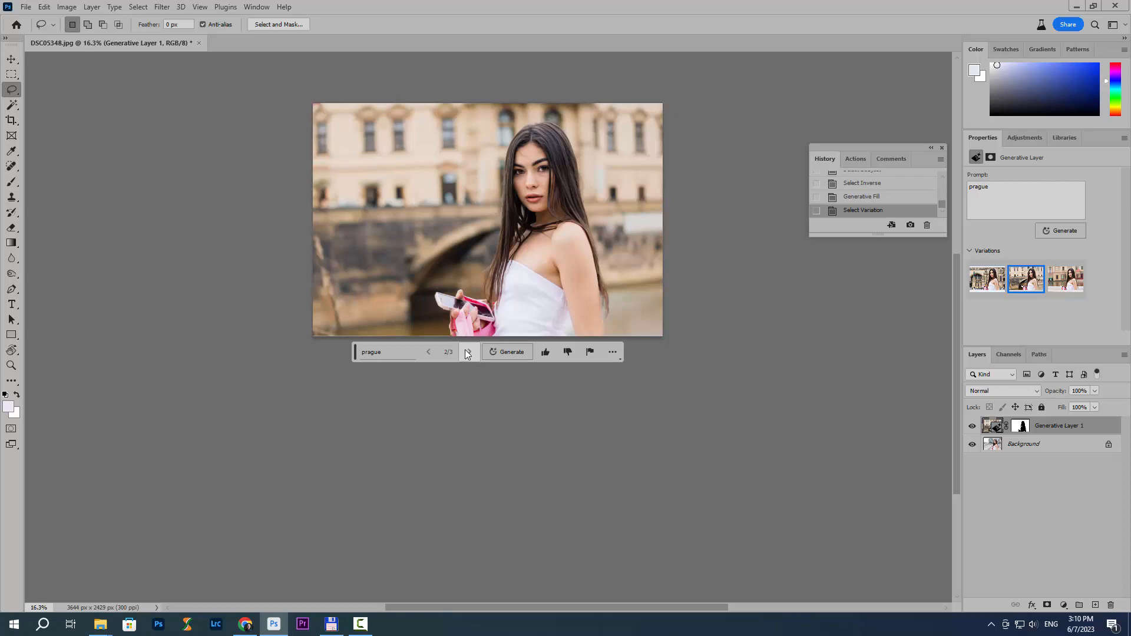
{"action": "left_click", "coordinate": [468, 352]}
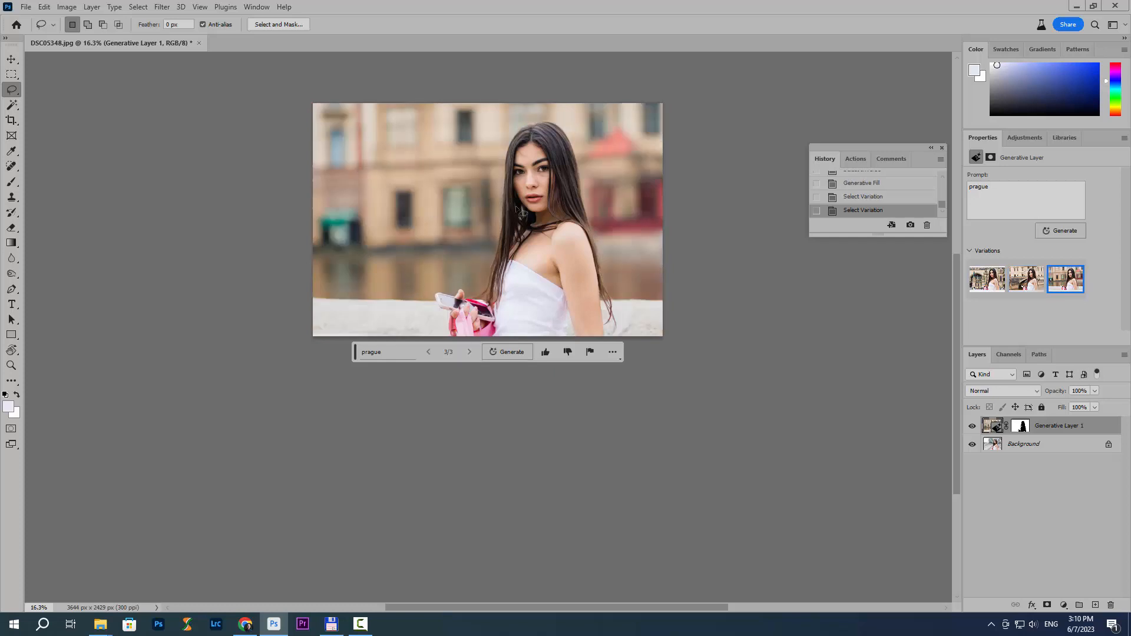
{"action": "left_click", "coordinate": [429, 351]}
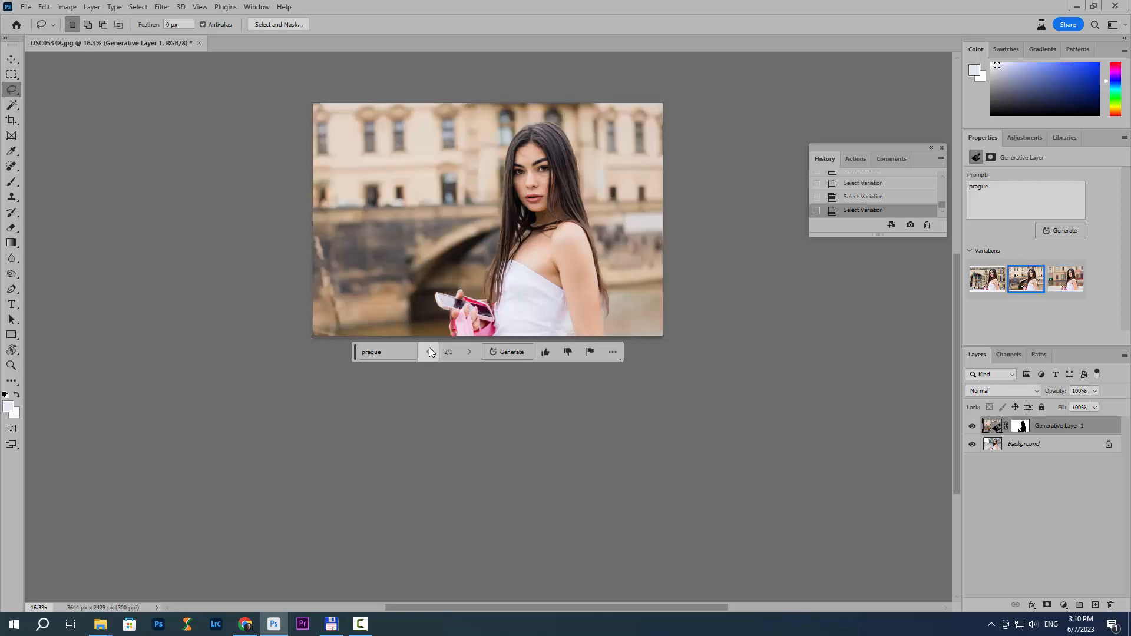
{"action": "left_click", "coordinate": [429, 351]}
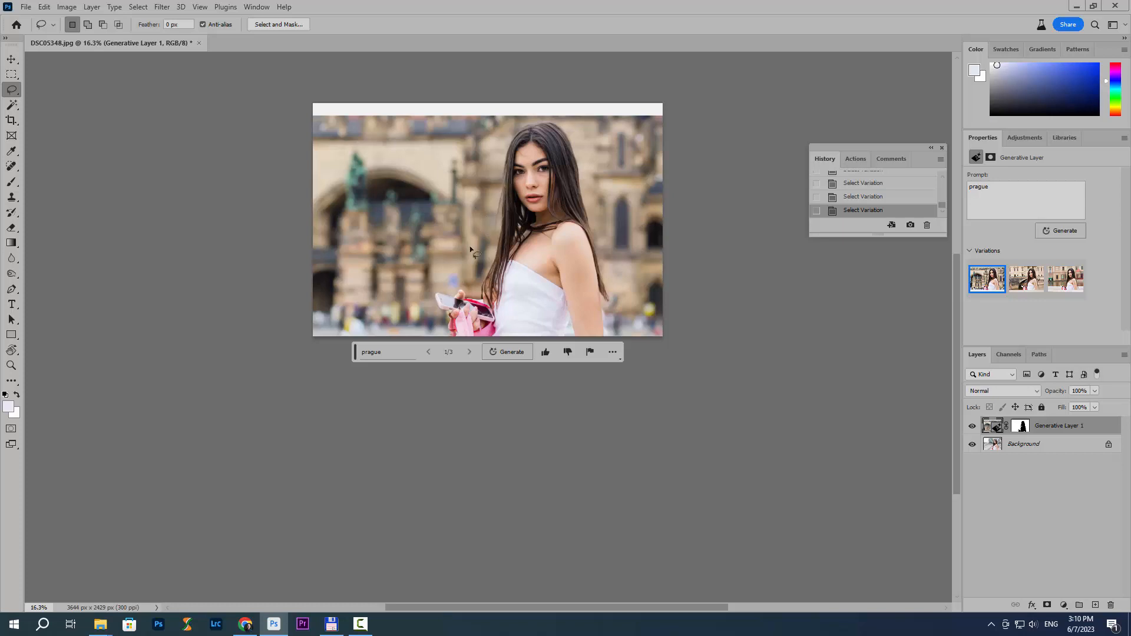
Step: Generate new backgrounds on the generative layer with the prompt "paris" and choose the third variation
{"action": "left_click", "coordinate": [390, 352]}
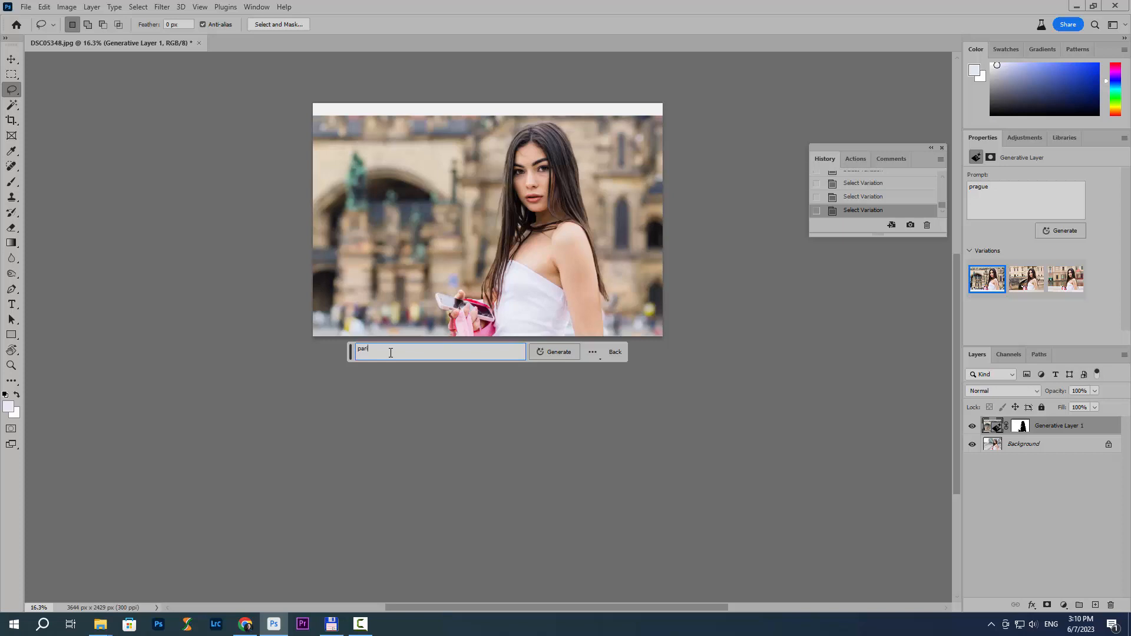
{"action": "key", "text": "Return"}
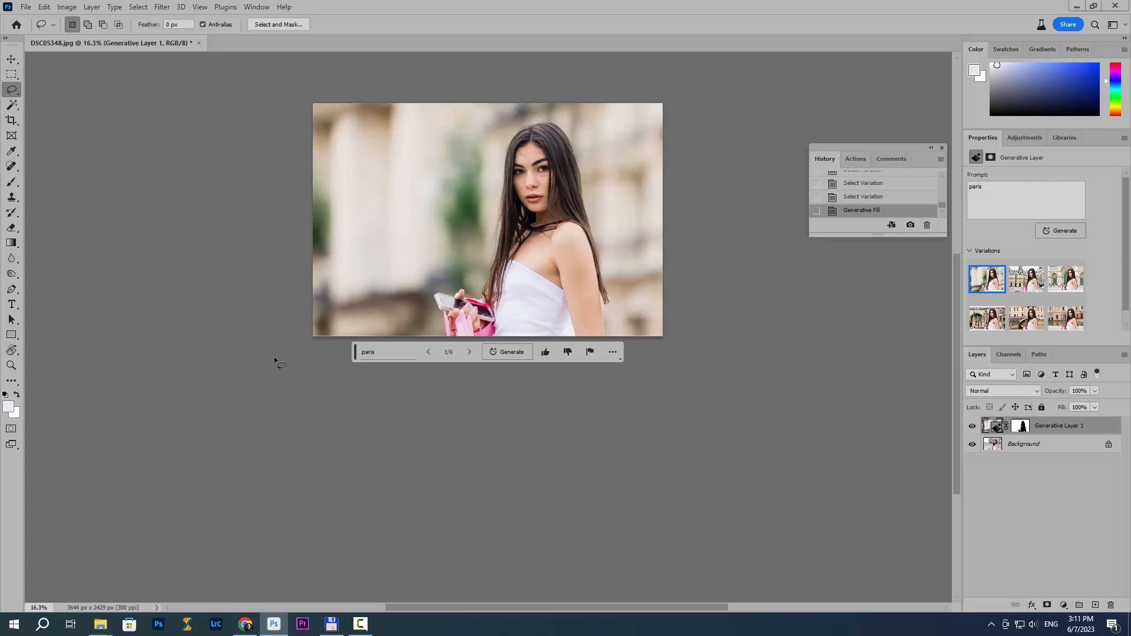
{"action": "left_click", "coordinate": [468, 353]}
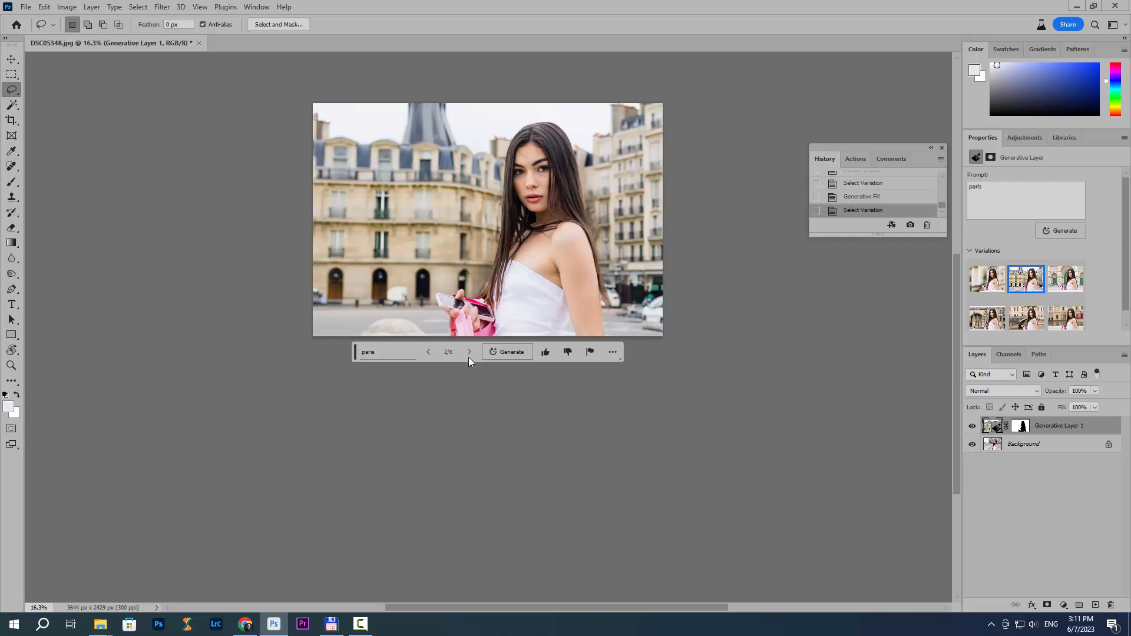
{"action": "left_click", "coordinate": [468, 352]}
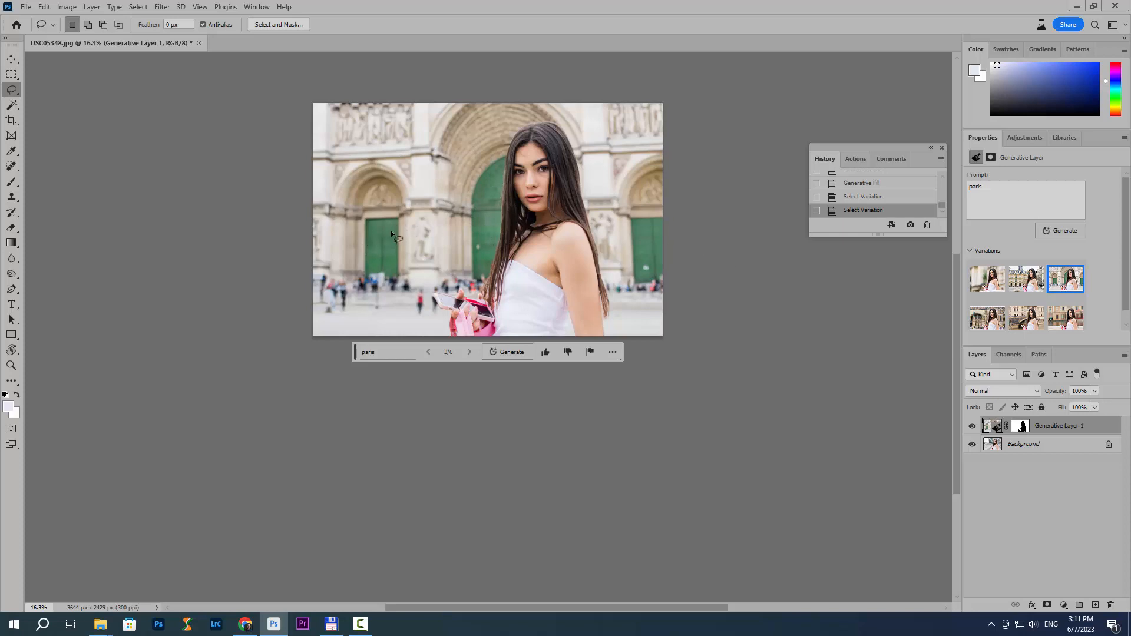
Step: Generate new backgrounds on the generative layer with the prompt "new york"
{"action": "left_click", "coordinate": [391, 351]}
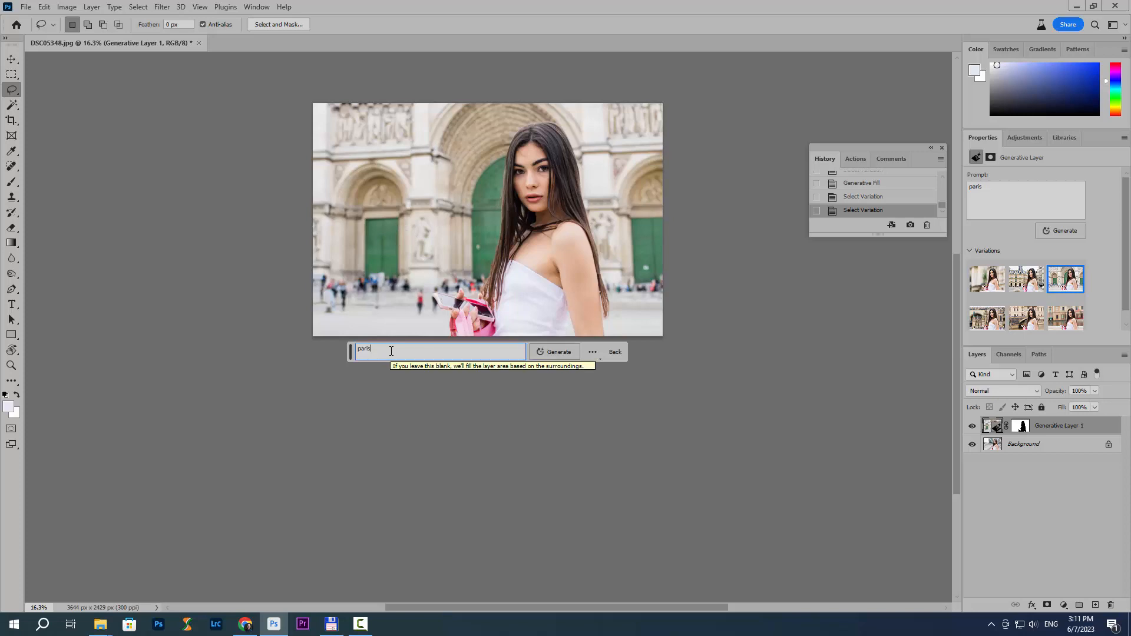
{"action": "key", "text": "BackSpace"}
{"action": "key", "text": "BackSpace"}
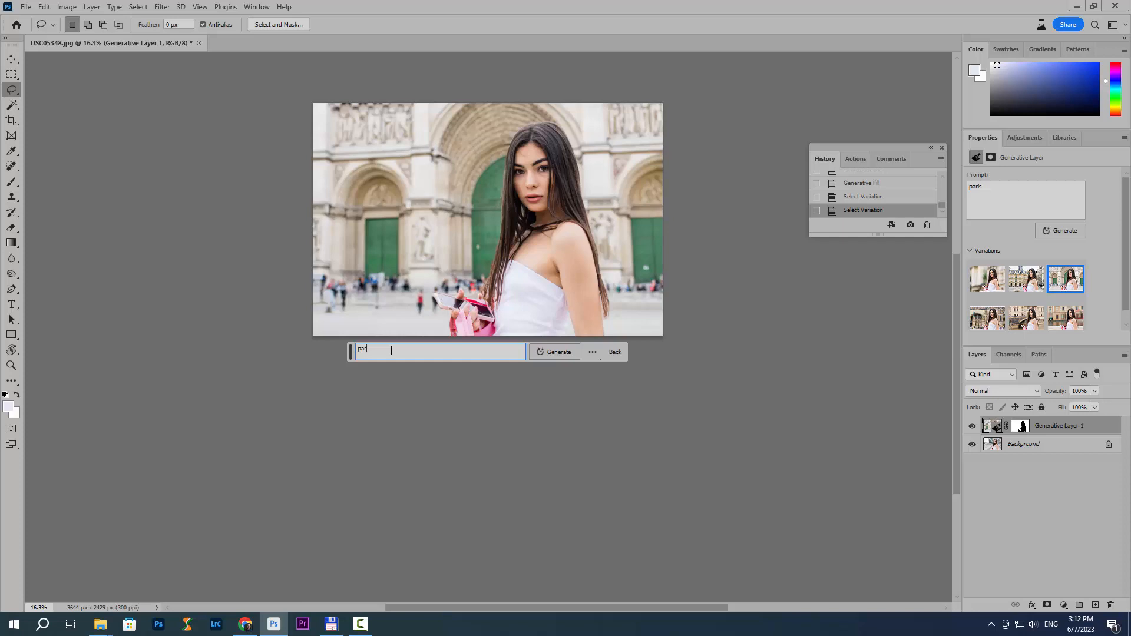
{"action": "key", "text": "BackSpace"}
{"action": "key", "text": "BackSpace"}
{"action": "key", "text": "BackSpace"}
{"action": "type", "text": "new york"}
{"action": "left_click", "coordinate": [548, 352]}
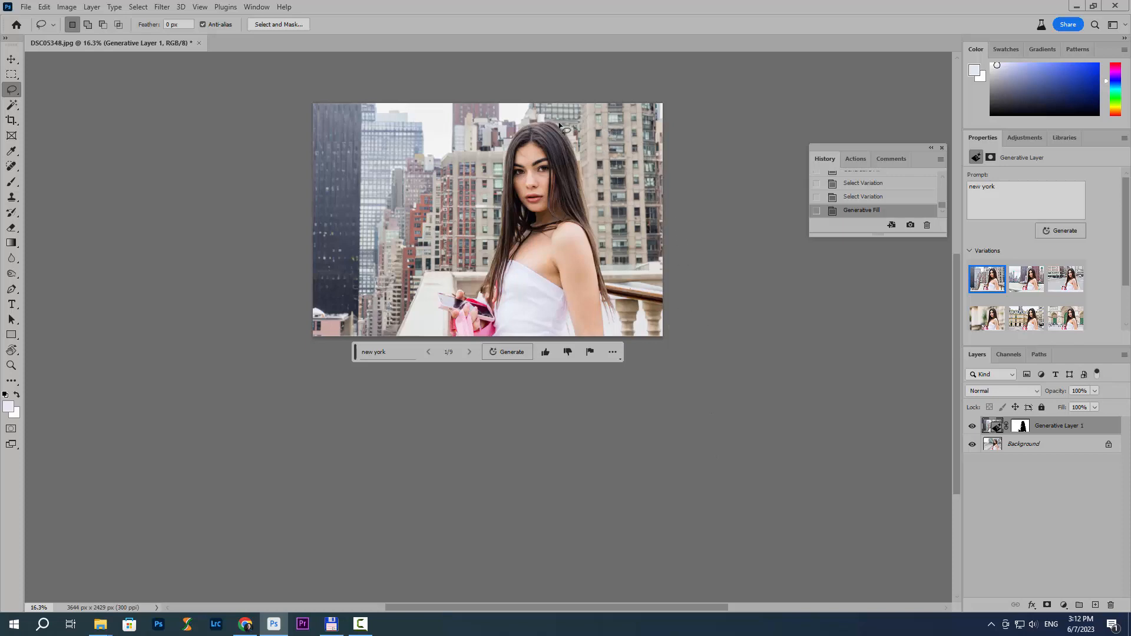
Step: Compare the three generated "new york" background variations and examine the third one closely
{"action": "scroll", "coordinate": [560, 129], "scroll_direction": "up", "scroll_amount": 2}
{"action": "scroll", "coordinate": [562, 191], "scroll_direction": "down", "scroll_amount": 1}
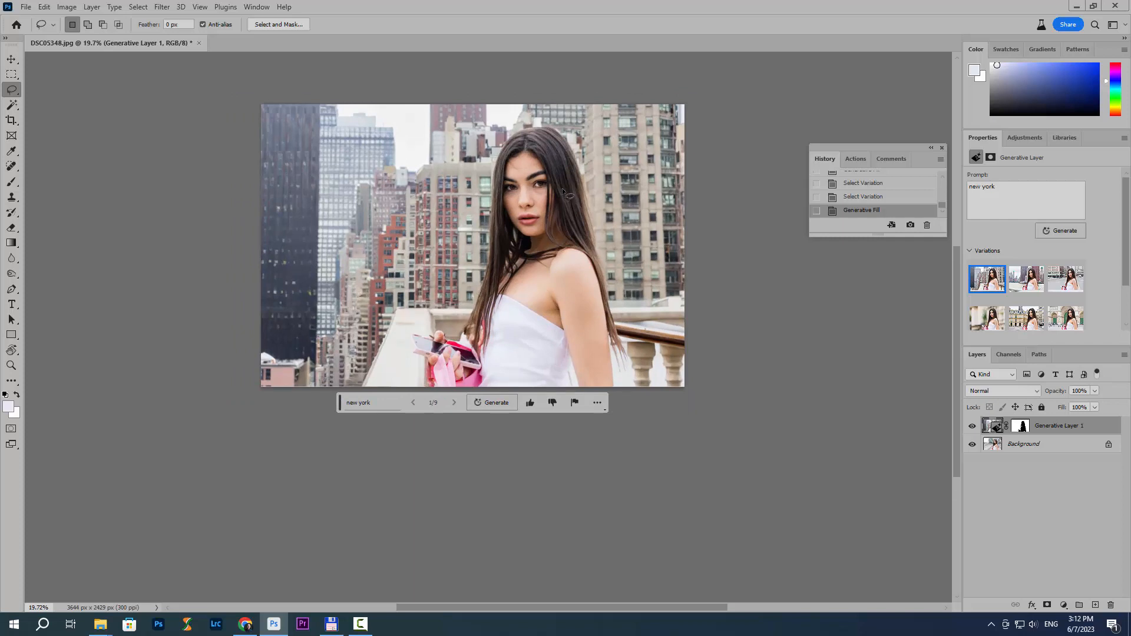
{"action": "scroll", "coordinate": [582, 267], "scroll_direction": "down", "scroll_amount": 1}
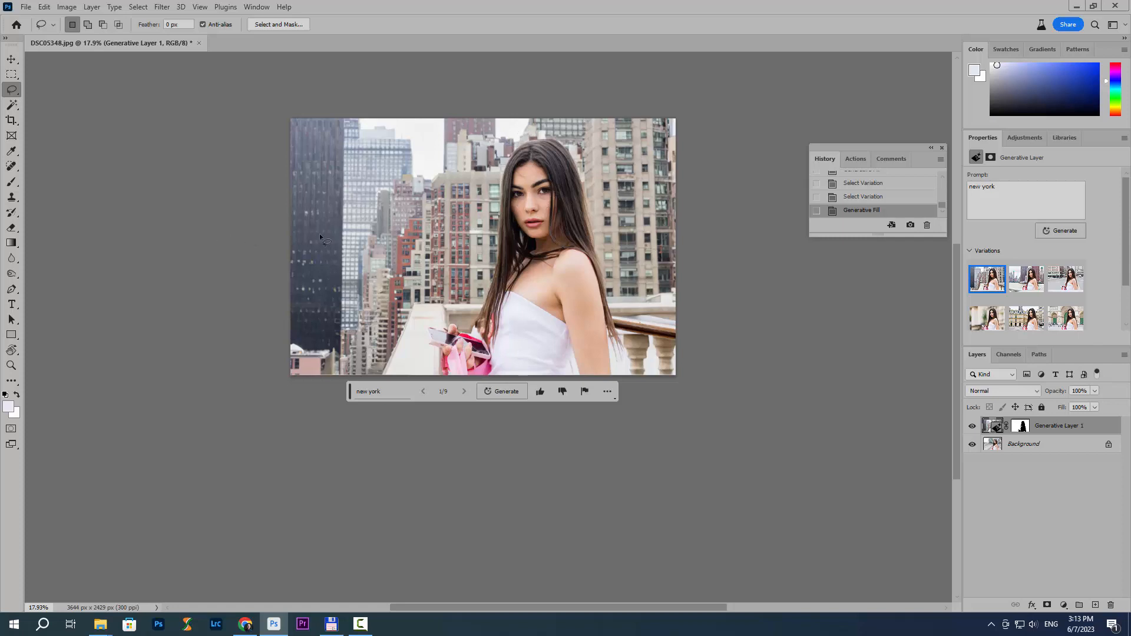
{"action": "left_click", "coordinate": [469, 391]}
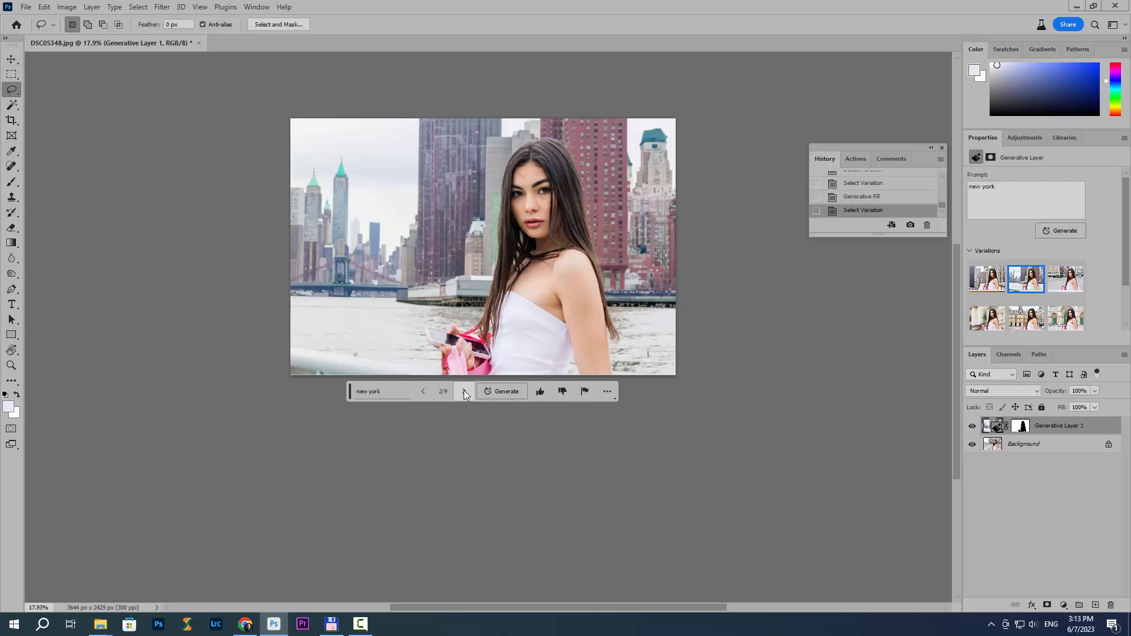
{"action": "left_click", "coordinate": [464, 391]}
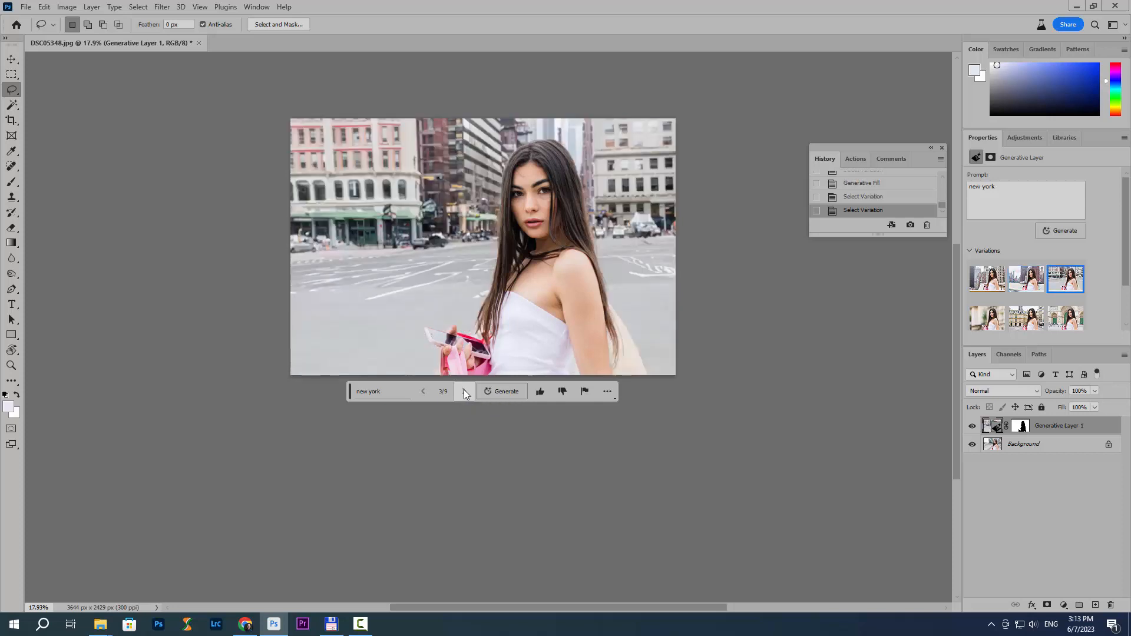
{"action": "scroll", "coordinate": [483, 168], "scroll_direction": "up", "scroll_amount": 3}
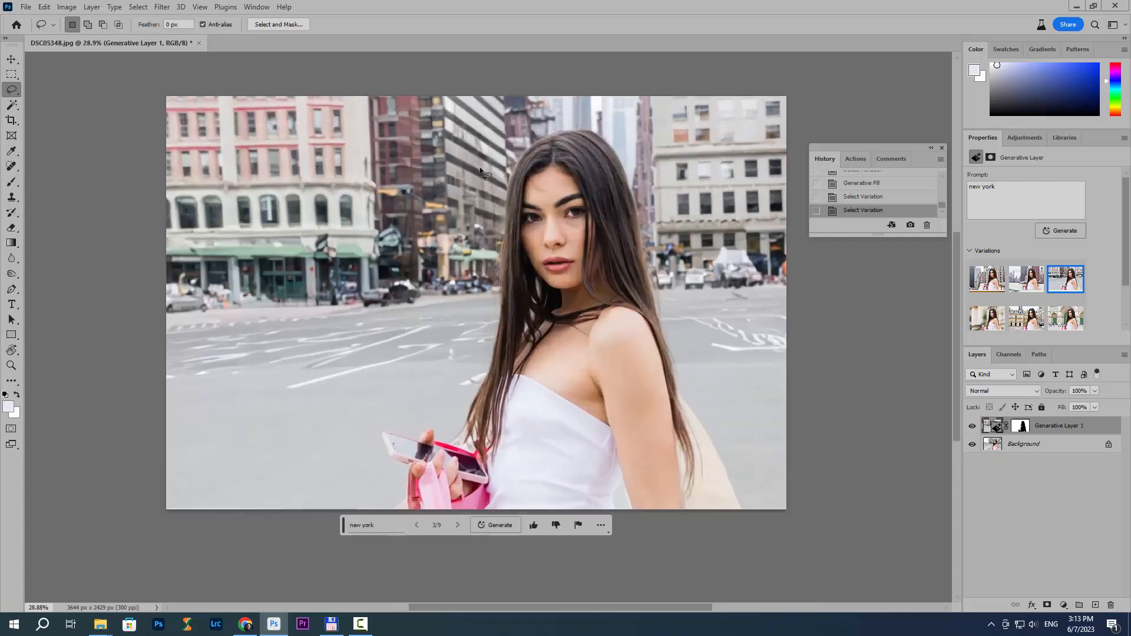
{"action": "scroll", "coordinate": [481, 170], "scroll_direction": "down", "scroll_amount": 2}
{"action": "scroll", "coordinate": [489, 173], "scroll_direction": "up", "scroll_amount": 1}
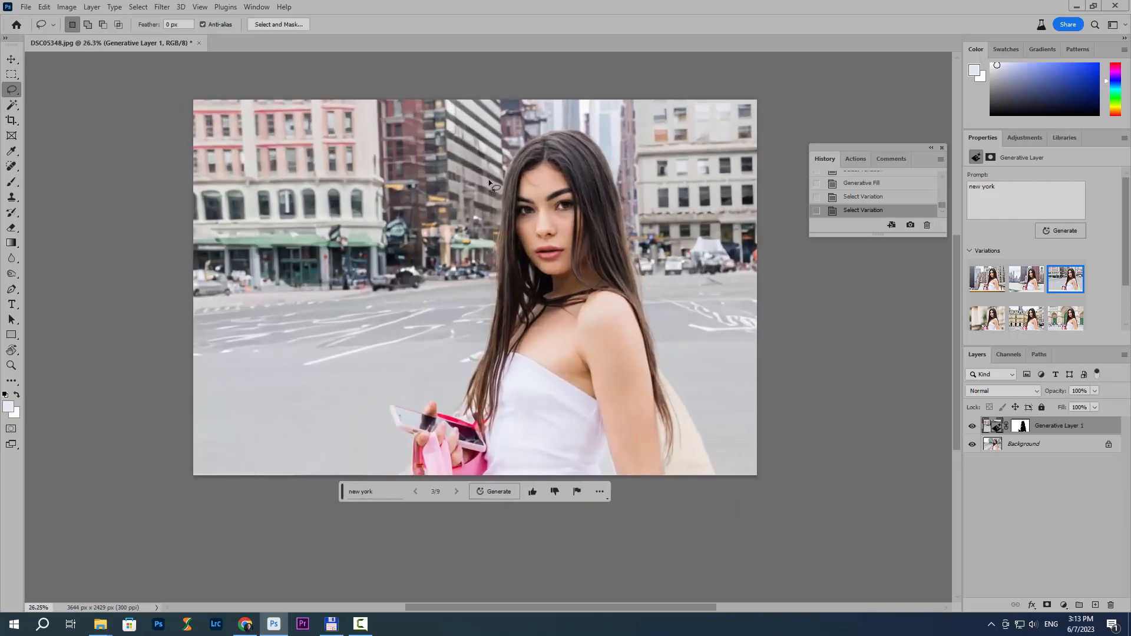
{"action": "scroll", "coordinate": [493, 175], "scroll_direction": "down", "scroll_amount": 1}
{"action": "scroll", "coordinate": [477, 183], "scroll_direction": "down", "scroll_amount": 2}
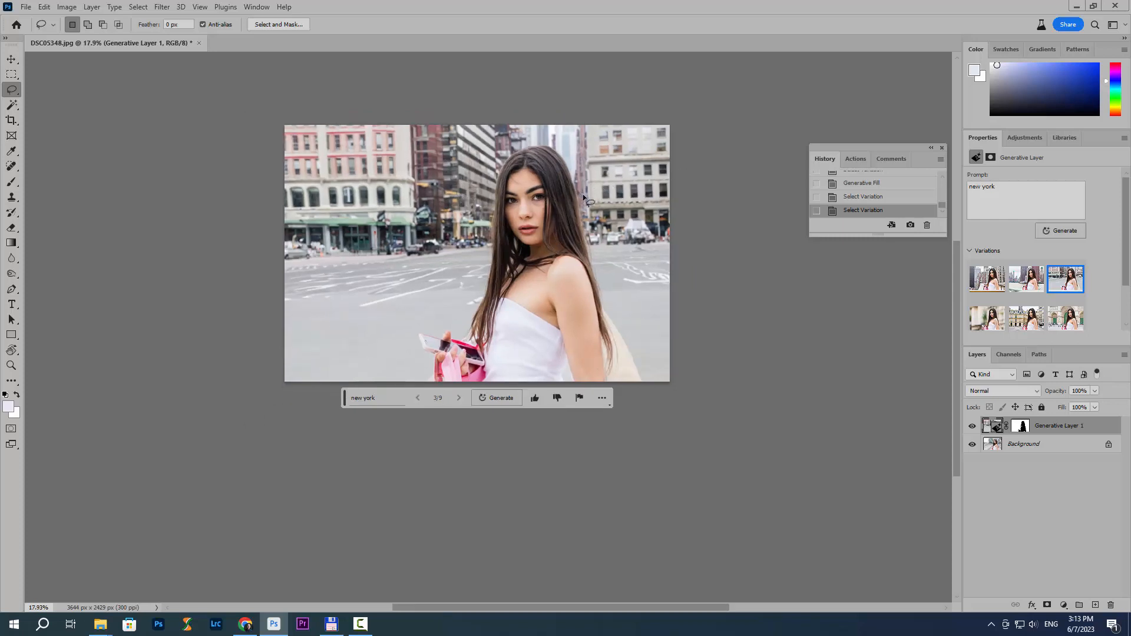
Step: Revert the document history to the Layer Via Copy state and merge the visible layers
{"action": "scroll", "coordinate": [862, 206], "scroll_direction": "up", "scroll_amount": 5}
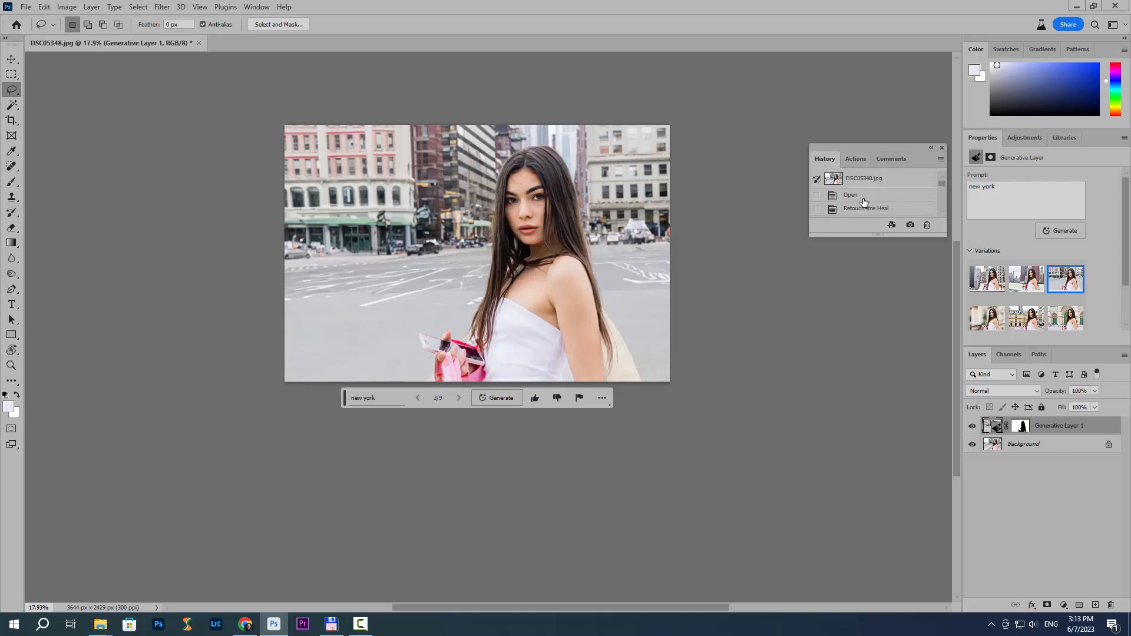
{"action": "left_click", "coordinate": [863, 194]}
{"action": "left_click", "coordinate": [870, 206]}
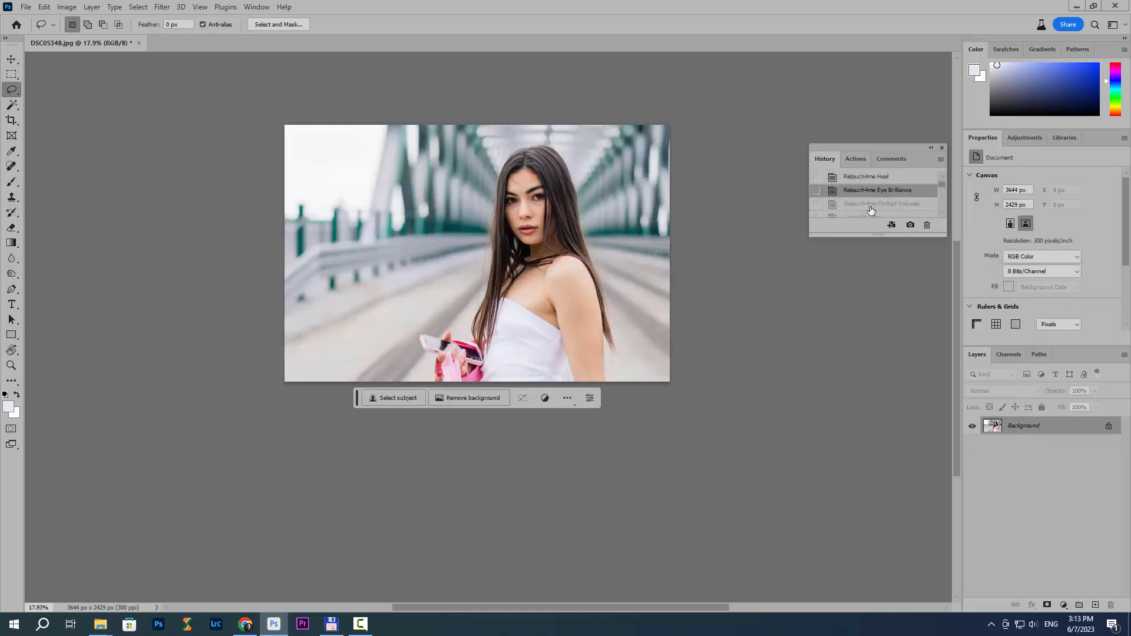
{"action": "scroll", "coordinate": [872, 201], "scroll_direction": "down", "scroll_amount": 1}
{"action": "left_click", "coordinate": [876, 190]}
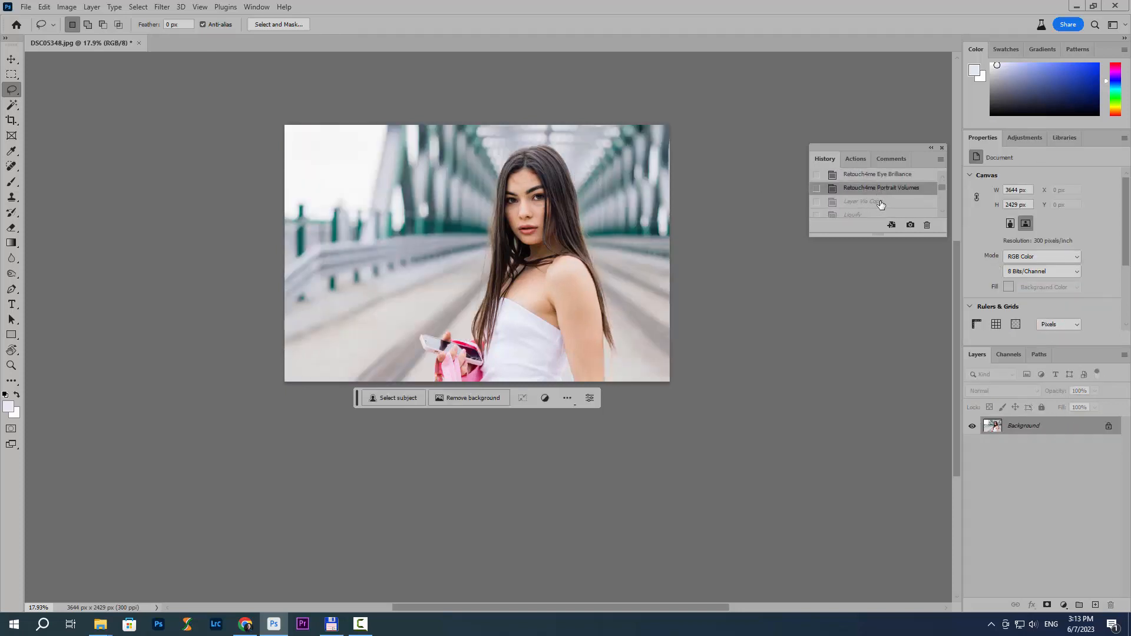
{"action": "left_click", "coordinate": [878, 204]}
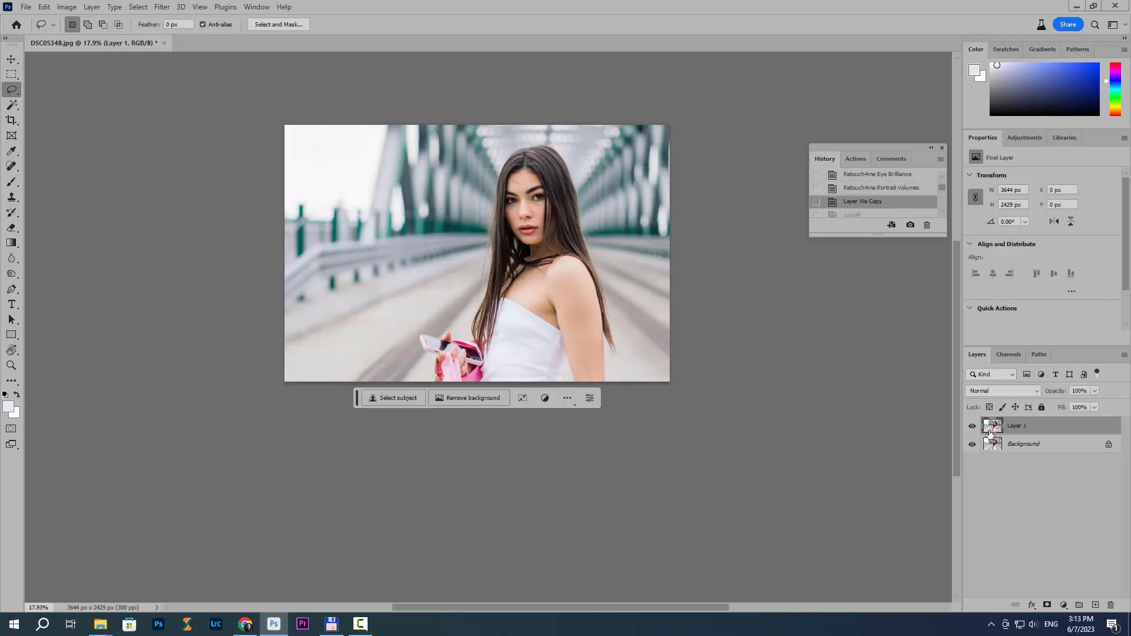
{"action": "key", "text": "ctrl+shift+e"}
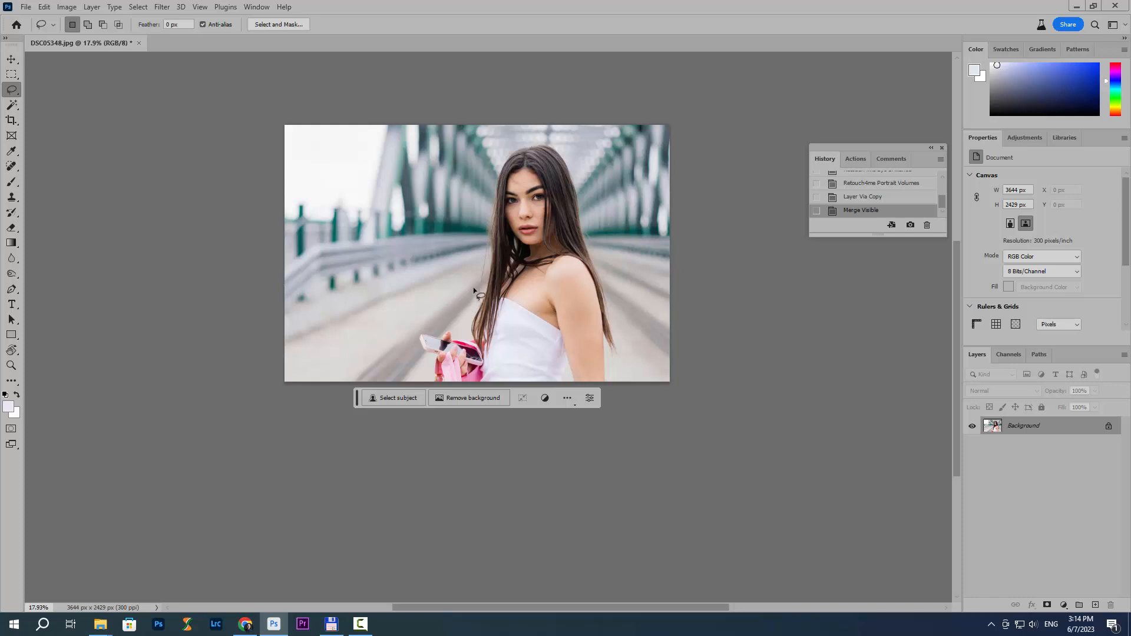
Step: Lasso the woman's torso, arm and hand, and replace the area using Generative Fill with the prompt "military dress"
{"action": "mouse_move", "coordinate": [472, 287]}
{"action": "left_mouse_down"}
{"action": "mouse_move", "coordinate": [462, 313]}
{"action": "mouse_move", "coordinate": [411, 334]}
{"action": "mouse_move", "coordinate": [401, 358]}
{"action": "mouse_move", "coordinate": [422, 384]}
{"action": "mouse_move", "coordinate": [514, 404]}
{"action": "left_mouse_up"}
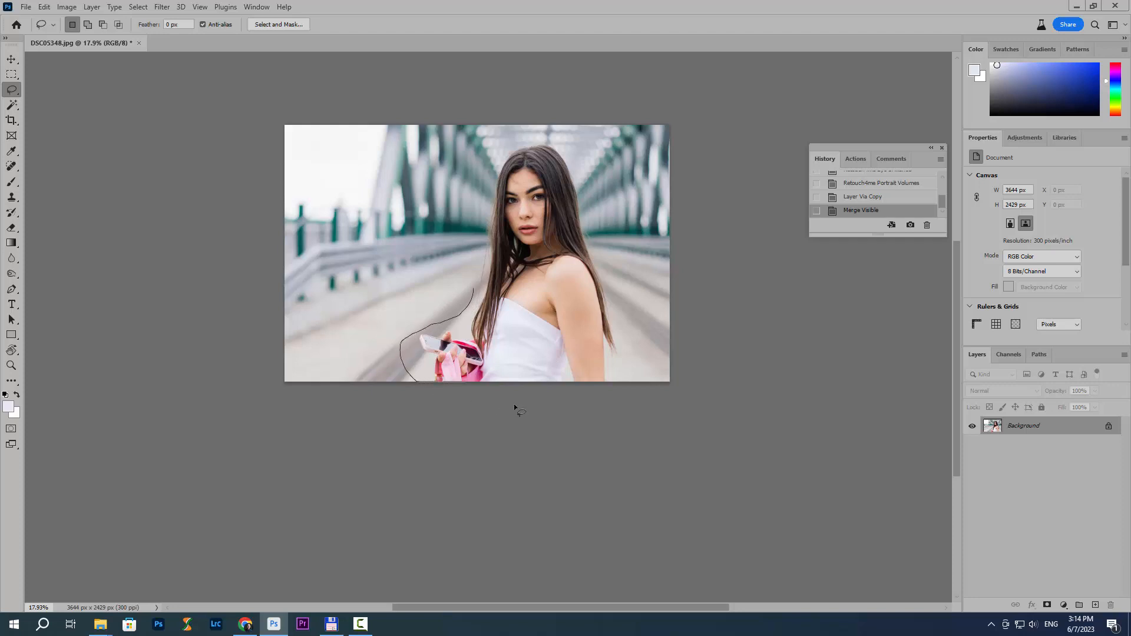
{"action": "mouse_move", "coordinate": [624, 386]}
{"action": "left_mouse_down"}
{"action": "mouse_move", "coordinate": [637, 326]}
{"action": "mouse_move", "coordinate": [627, 277]}
{"action": "mouse_move", "coordinate": [611, 262]}
{"action": "mouse_move", "coordinate": [557, 249]}
{"action": "mouse_move", "coordinate": [475, 280]}
{"action": "left_mouse_up"}
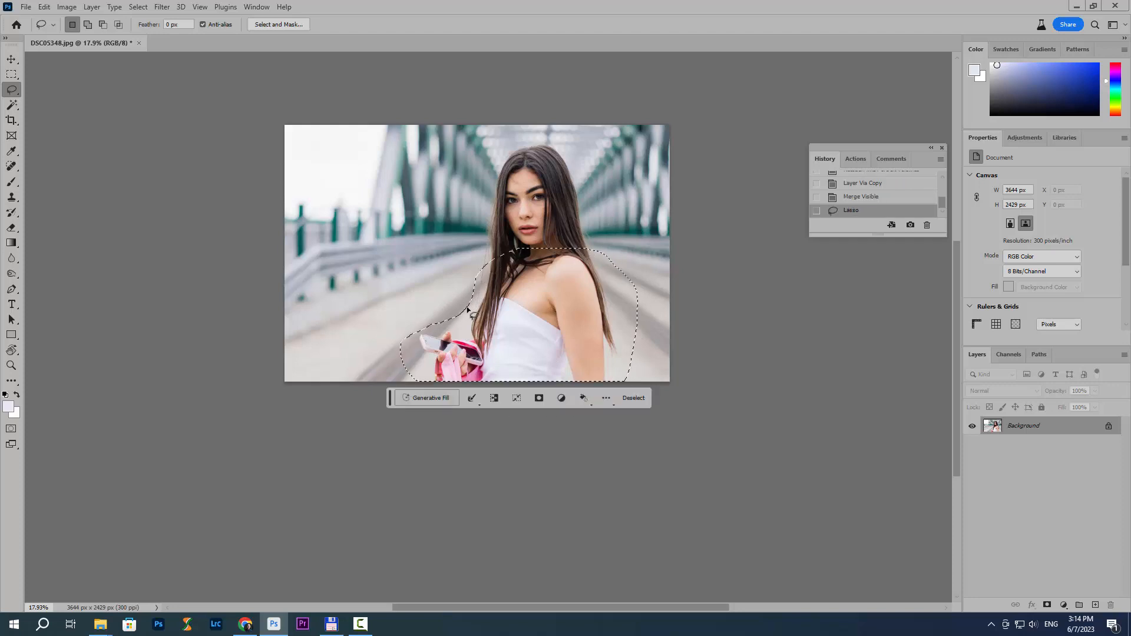
{"action": "left_click", "coordinate": [440, 397]}
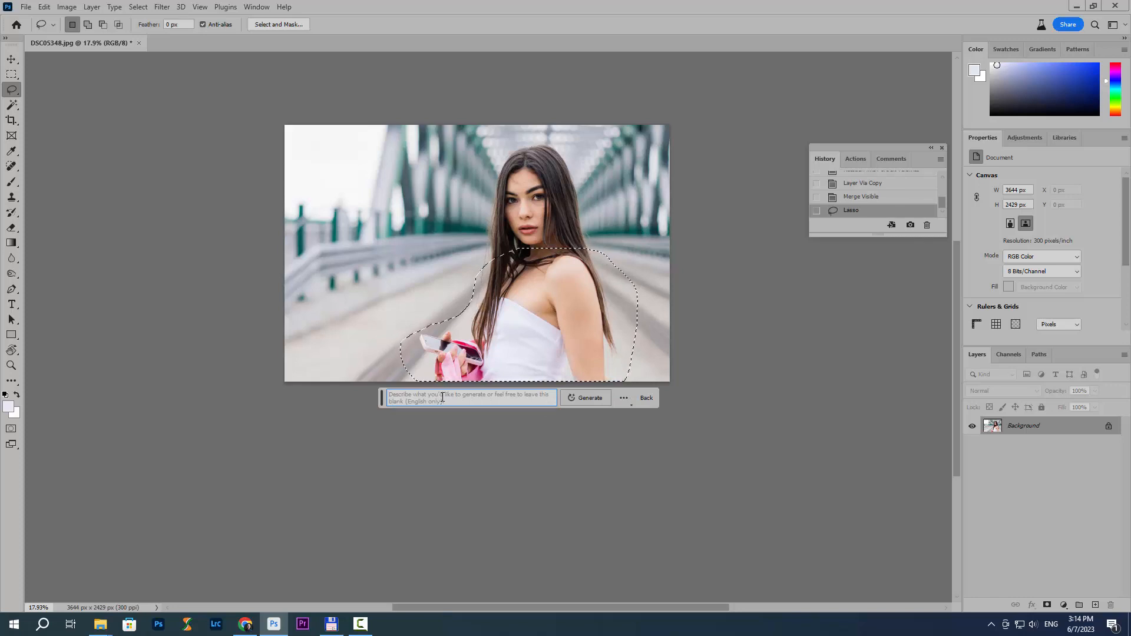
{"action": "type", "text": "milit"}
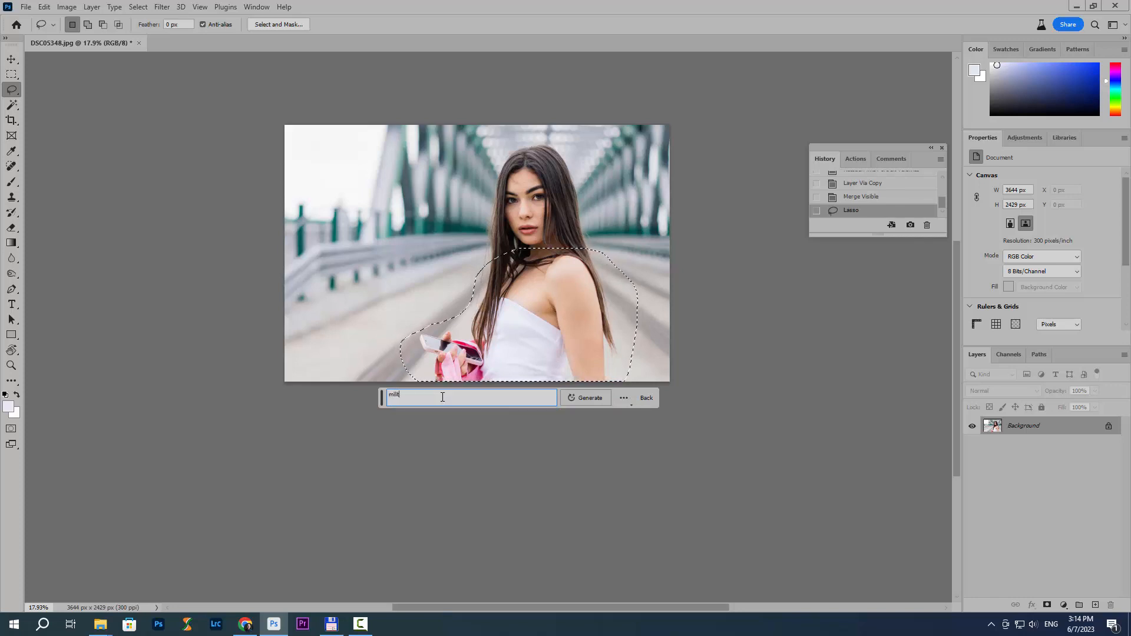
{"action": "type", "text": "ary dress"}
{"action": "left_click", "coordinate": [580, 397]}
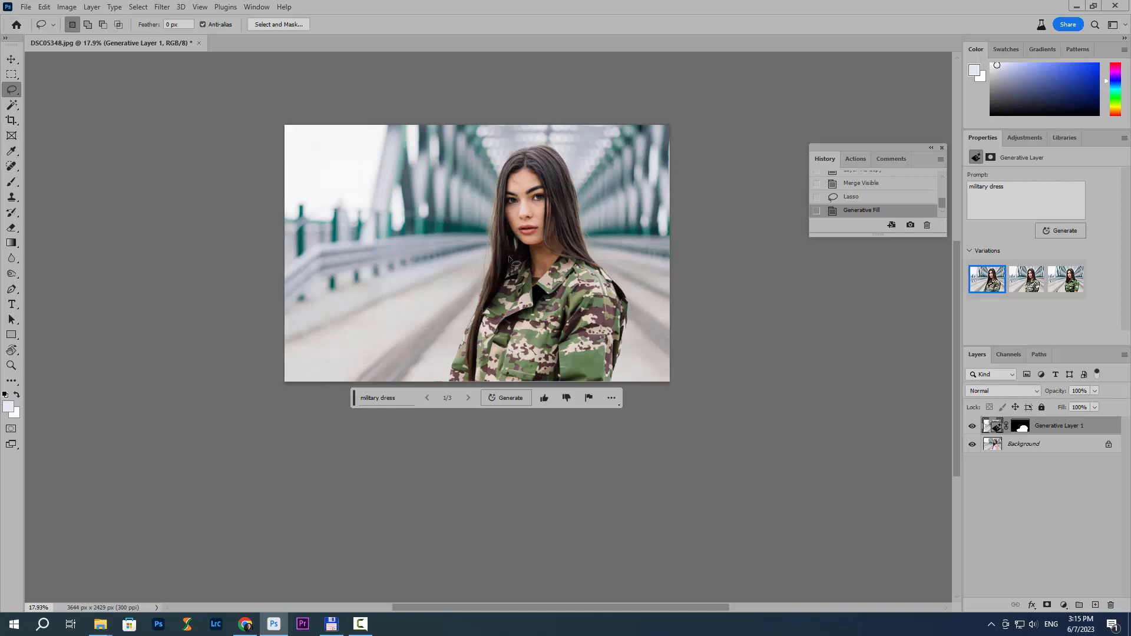
Step: Compare the "military dress" fill with the unfilled photo and its other variations, returning to the first variation
{"action": "left_click", "coordinate": [863, 197]}
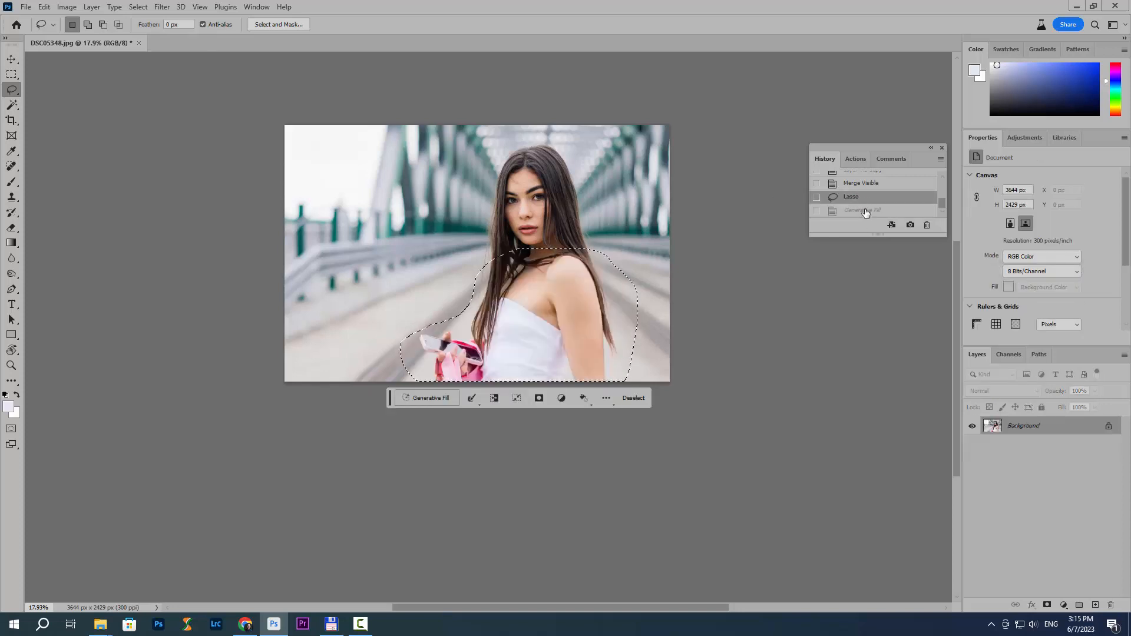
{"action": "left_click", "coordinate": [863, 211]}
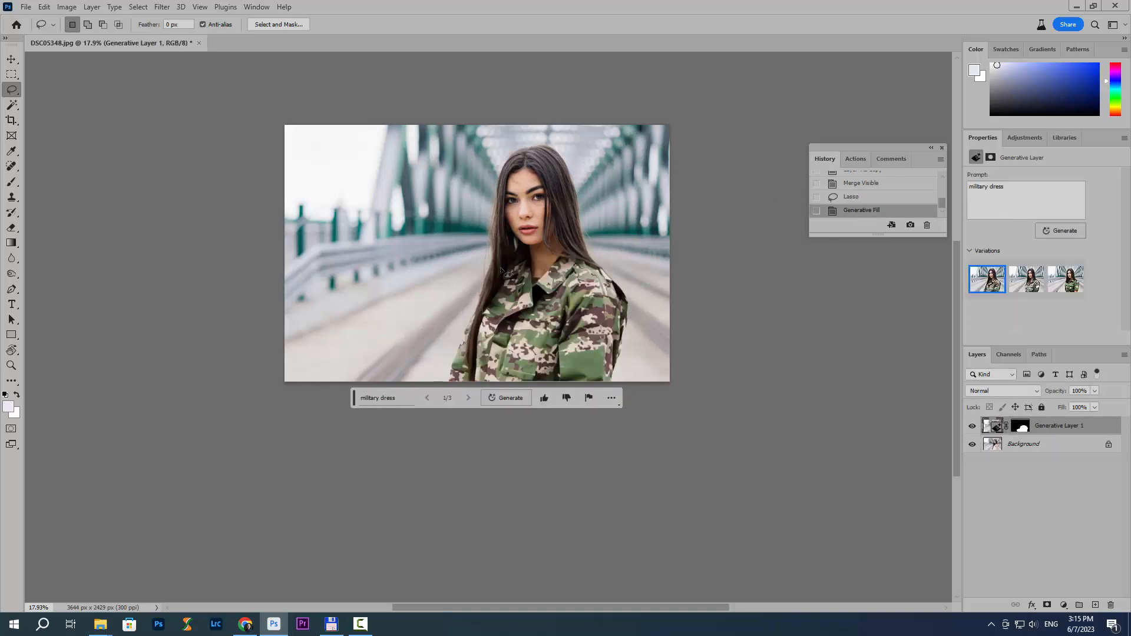
{"action": "scroll", "coordinate": [470, 338], "scroll_direction": "up", "scroll_amount": 3}
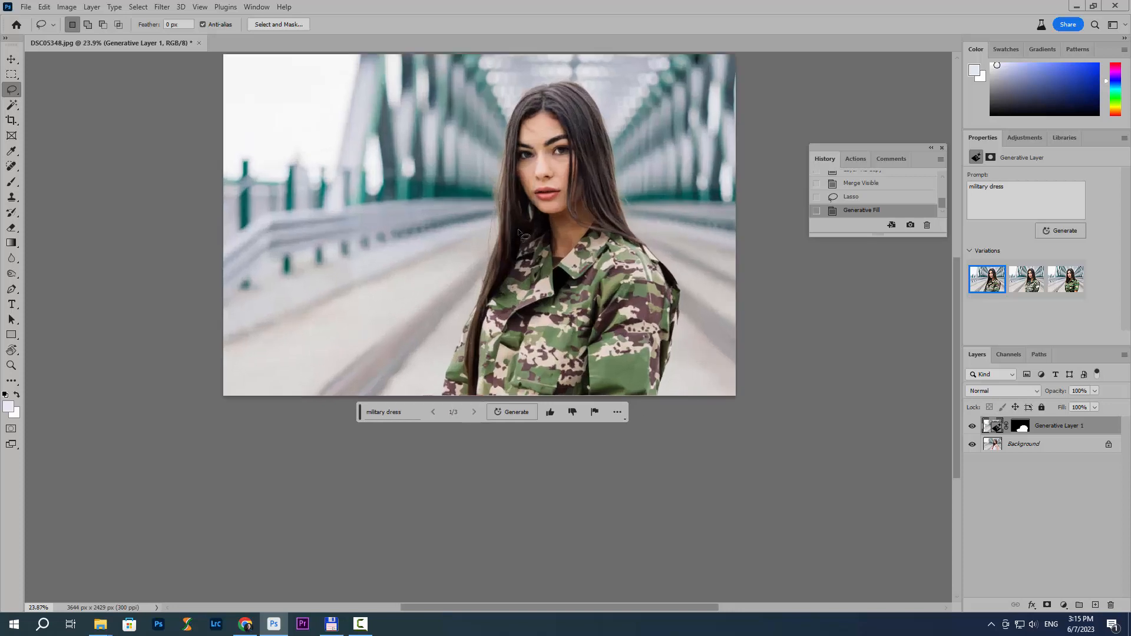
{"action": "left_click", "coordinate": [471, 413]}
{"action": "scroll", "coordinate": [497, 337], "scroll_direction": "down", "scroll_amount": 3}
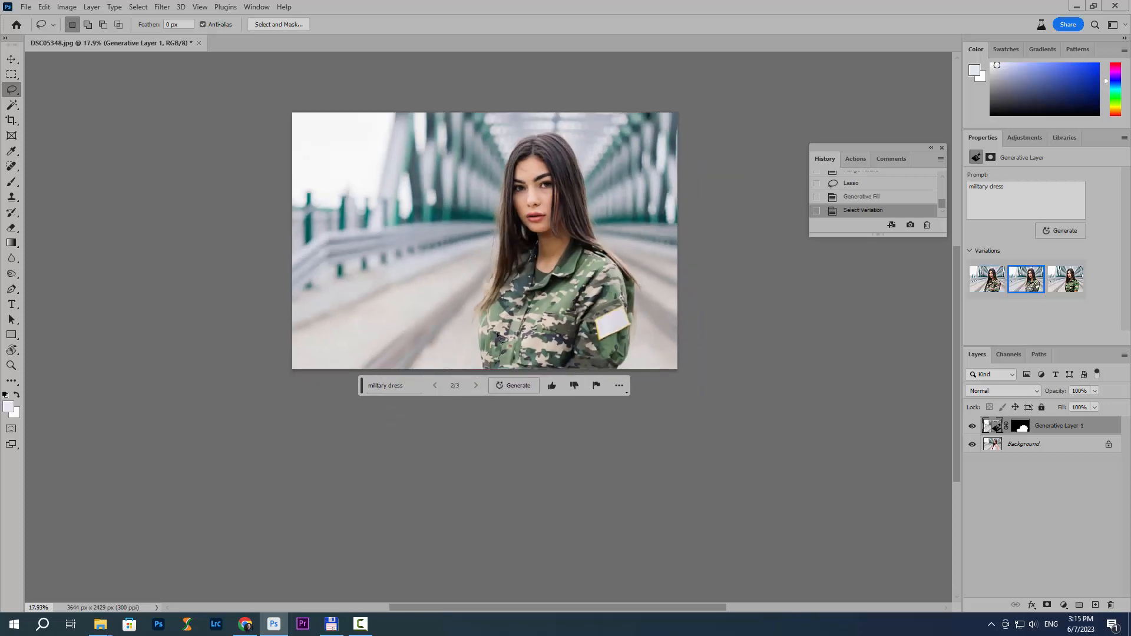
{"action": "left_click", "coordinate": [475, 386]}
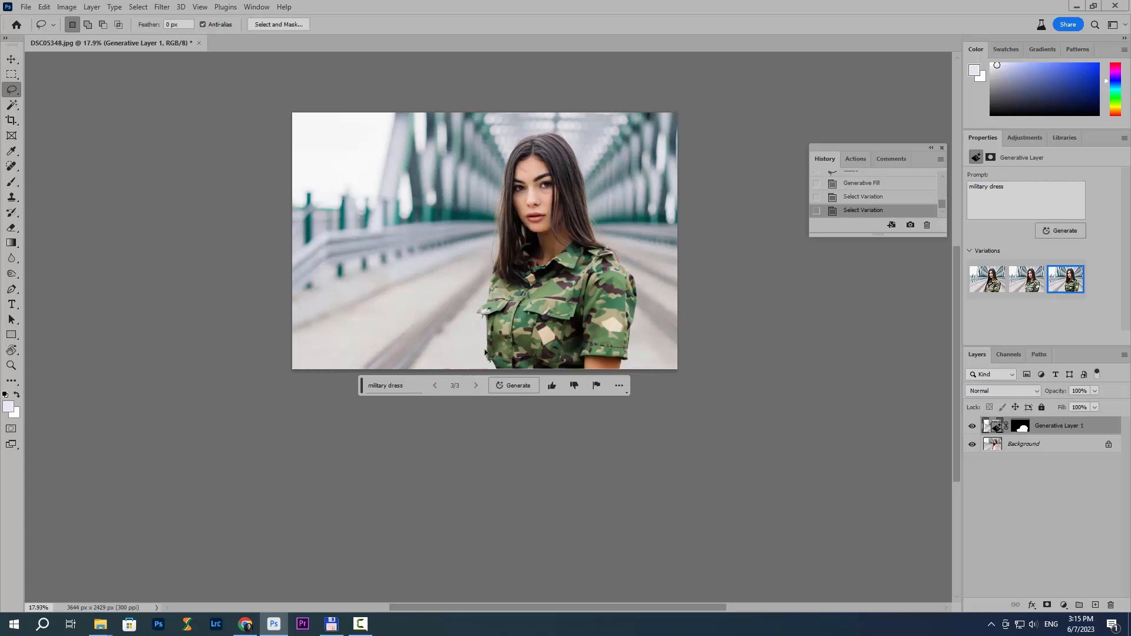
{"action": "left_click", "coordinate": [436, 386]}
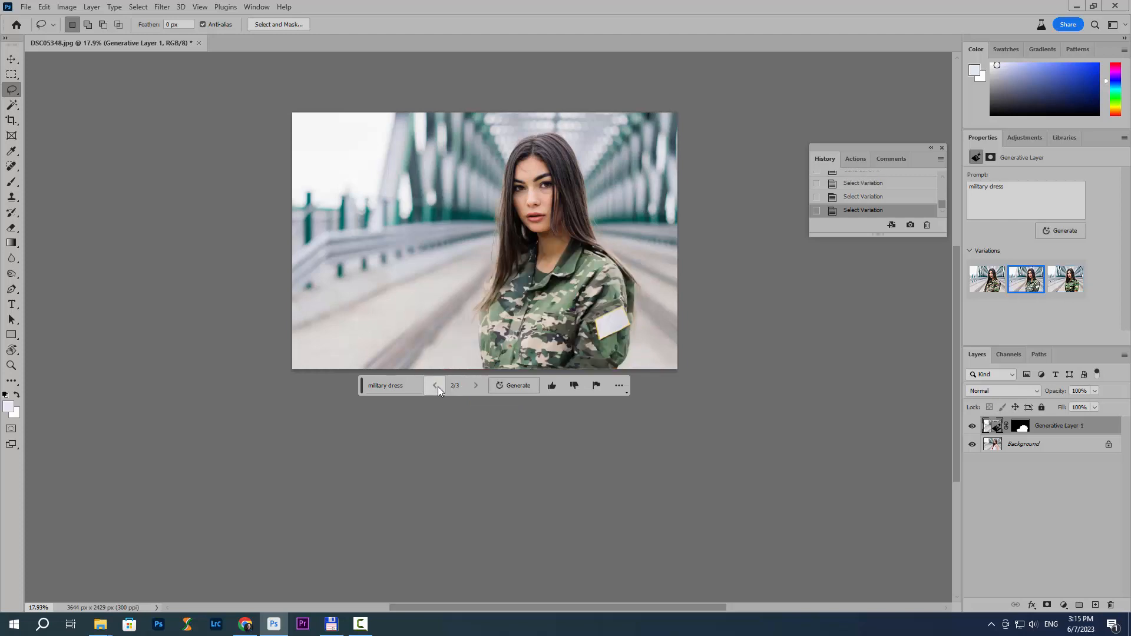
{"action": "left_click", "coordinate": [437, 386]}
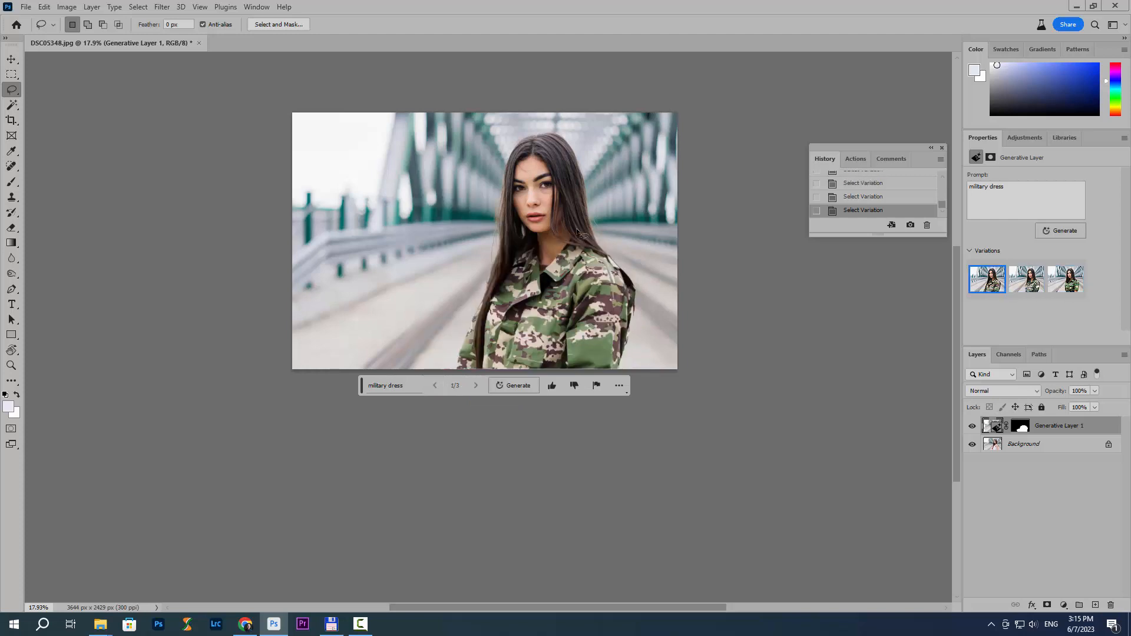
{"action": "scroll", "coordinate": [569, 209], "scroll_direction": "up", "scroll_amount": 1}
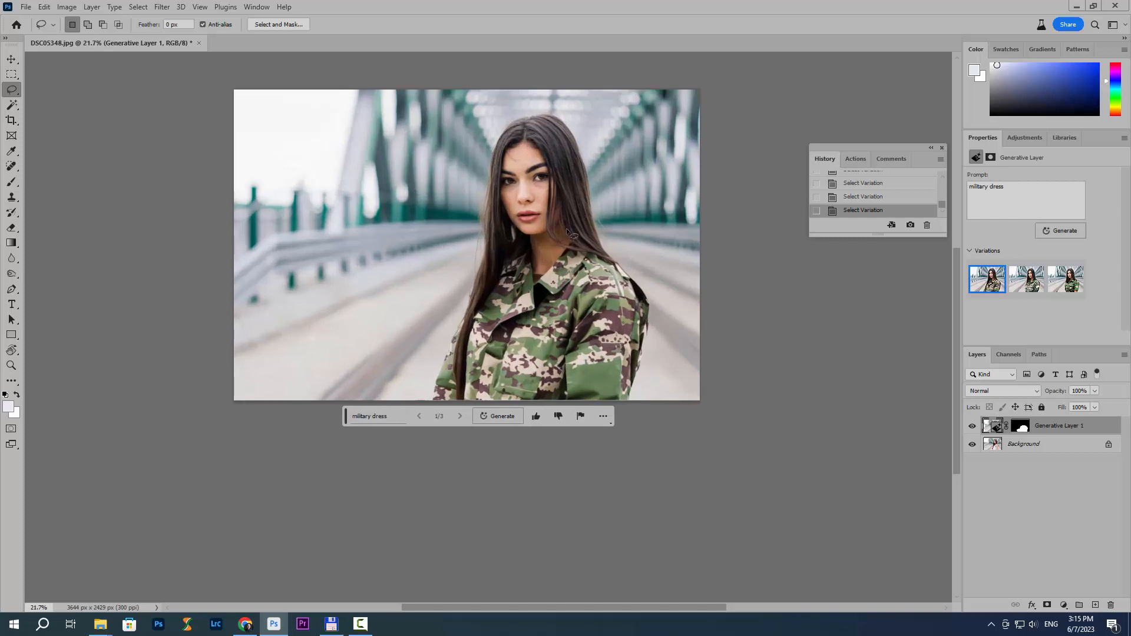
{"action": "scroll", "coordinate": [567, 228], "scroll_direction": "down", "scroll_amount": 2}
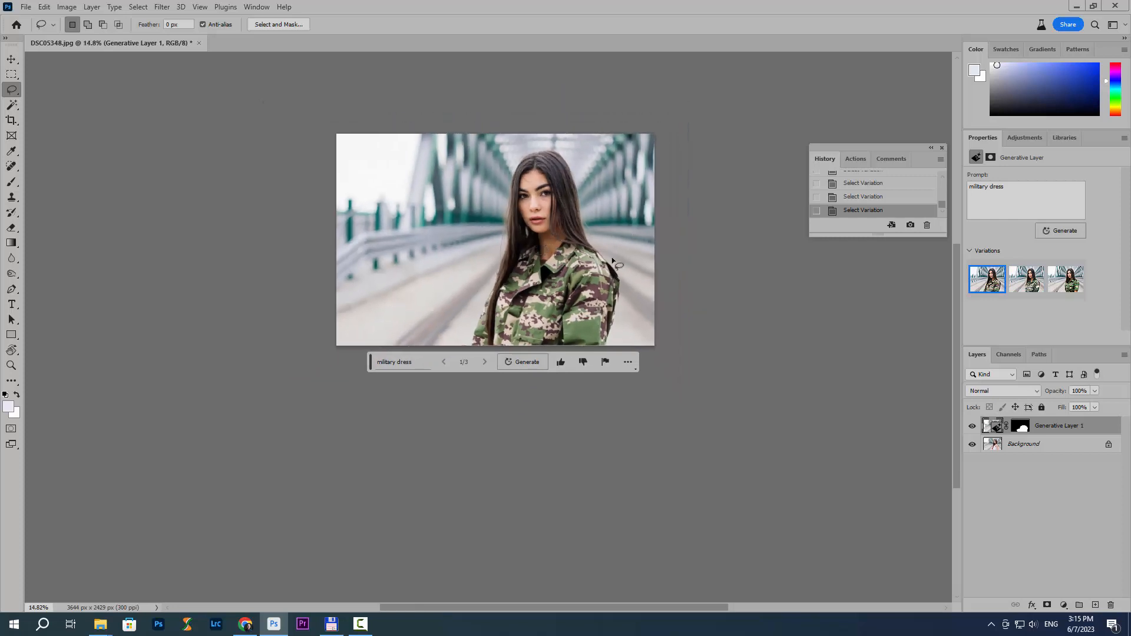
{"action": "scroll", "coordinate": [569, 237], "scroll_direction": "up", "scroll_amount": 3}
{"action": "scroll", "coordinate": [558, 257], "scroll_direction": "down", "scroll_amount": 3}
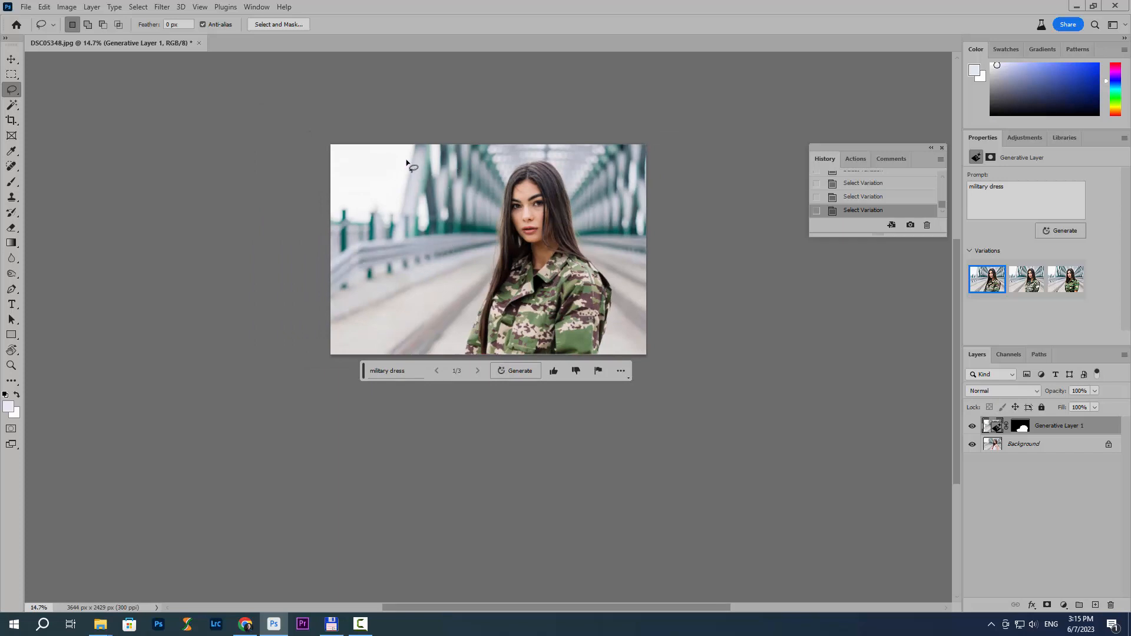
Step: Lasso the bridge background beside the woman, fill it using Generative Fill with the prompt "tank", and switch to the second variation
{"action": "left_click_drag", "start_coordinate": [414, 141], "coordinate": [440, 353]}
{"action": "key", "text": "ctrl+d"}
{"action": "mouse_move", "coordinate": [443, 143]}
{"action": "left_mouse_down"}
{"action": "mouse_move", "coordinate": [473, 260]}
{"action": "mouse_move", "coordinate": [428, 306]}
{"action": "mouse_move", "coordinate": [359, 305]}
{"action": "mouse_move", "coordinate": [315, 249]}
{"action": "mouse_move", "coordinate": [319, 167]}
{"action": "mouse_move", "coordinate": [377, 148]}
{"action": "left_mouse_up"}
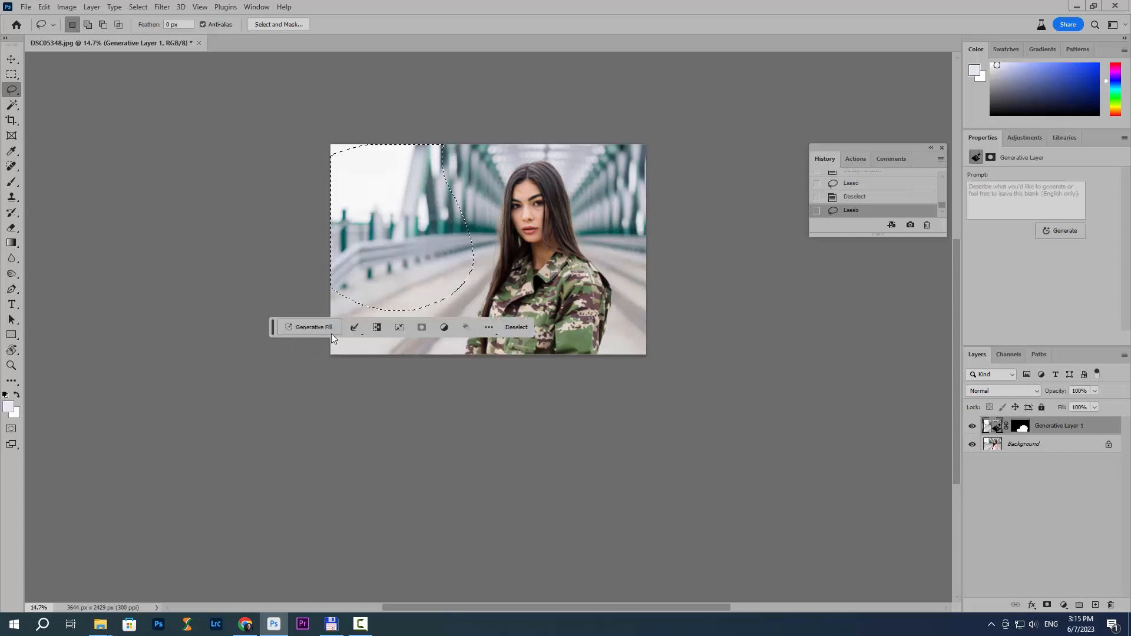
{"action": "left_click", "coordinate": [308, 326]}
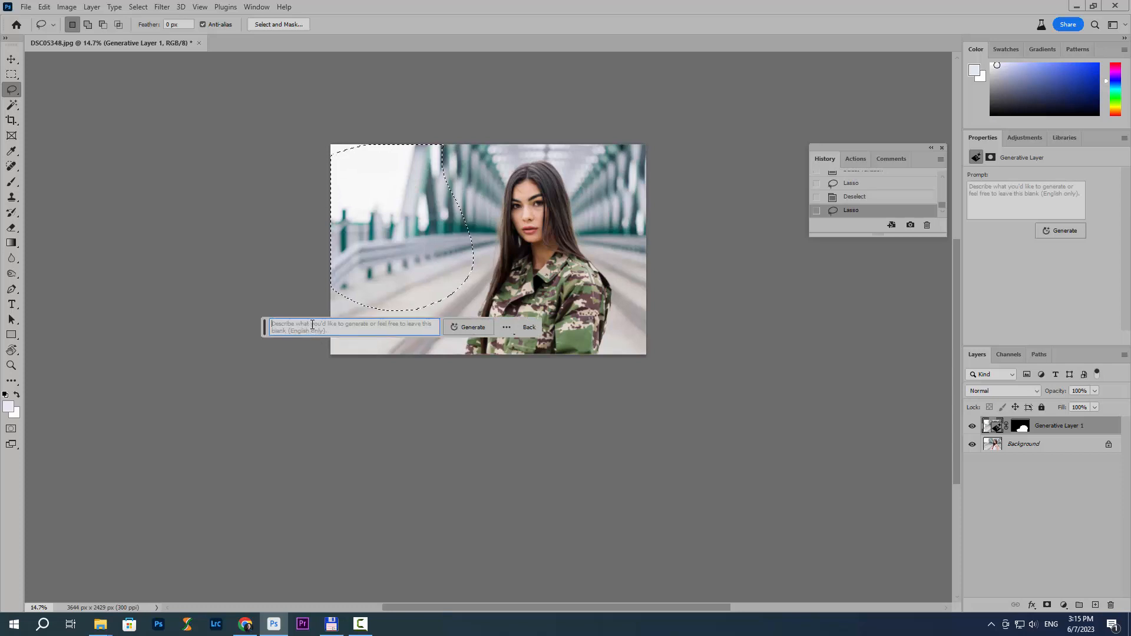
{"action": "type", "text": "tank"}
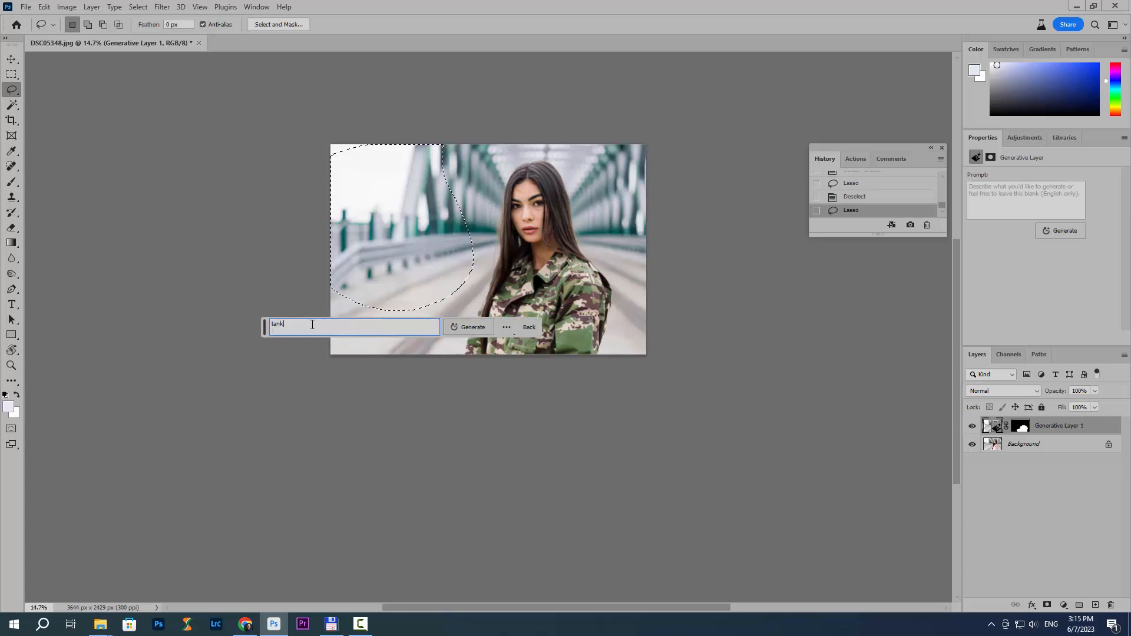
{"action": "key", "text": "Return"}
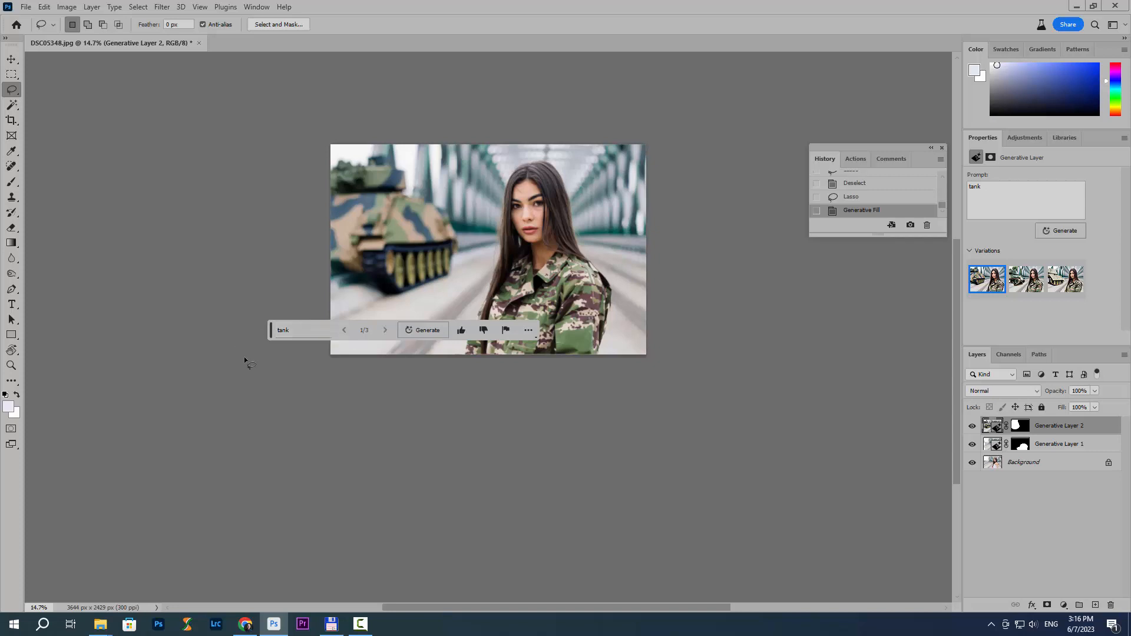
{"action": "left_click", "coordinate": [385, 329]}
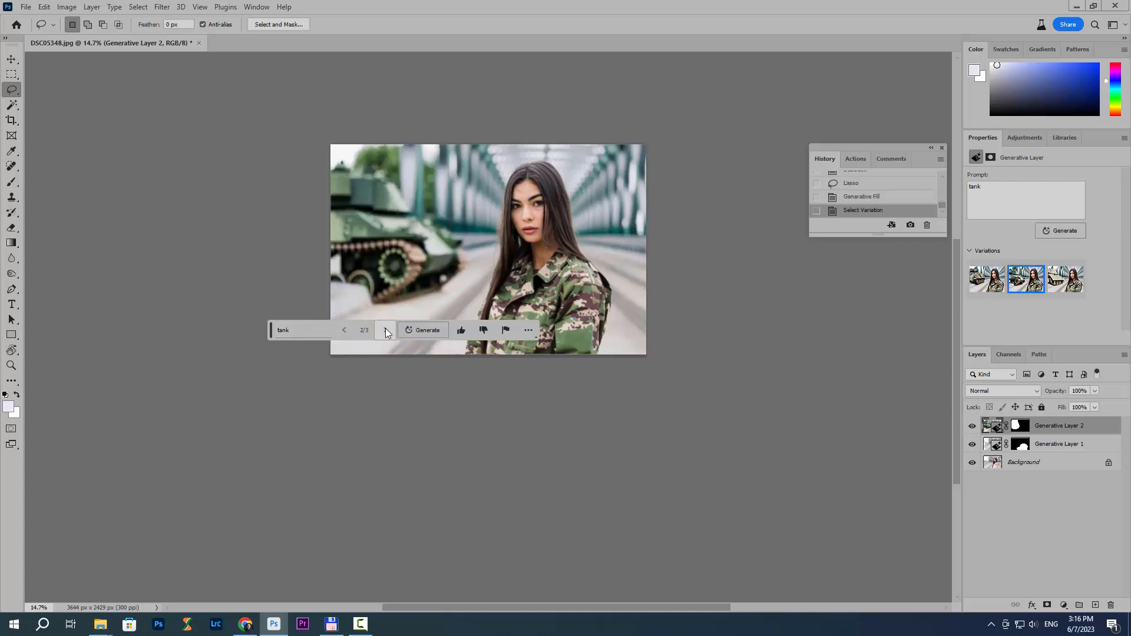
Step: Review the third "tank" variation and switch the generative layer to the first variation
{"action": "left_click", "coordinate": [385, 330]}
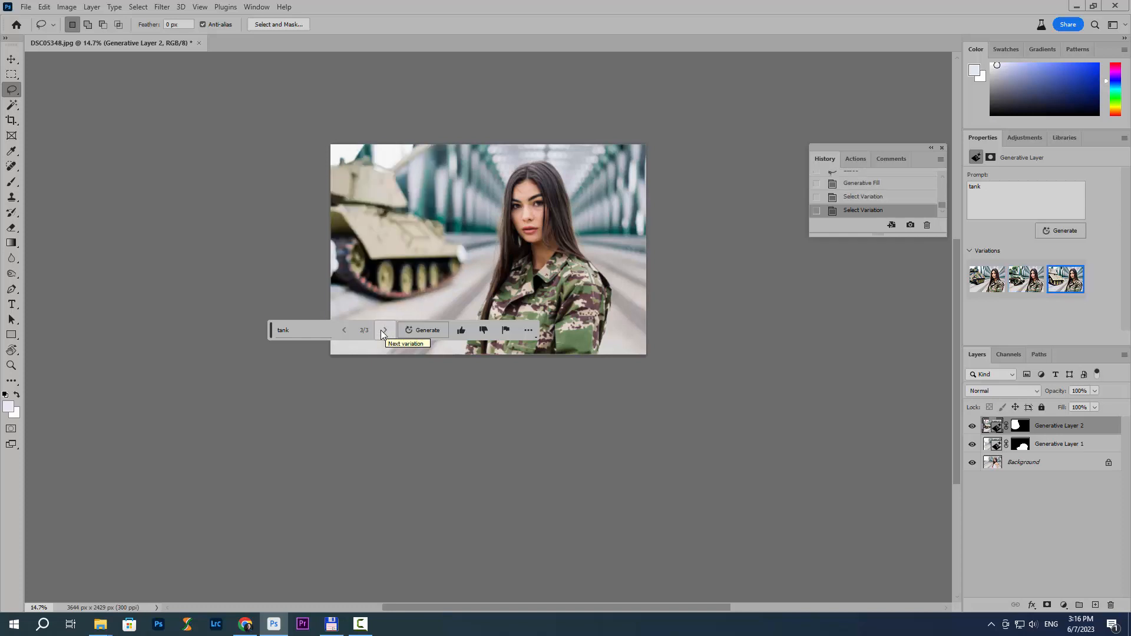
{"action": "left_click", "coordinate": [345, 330]}
{"action": "left_click", "coordinate": [344, 331]}
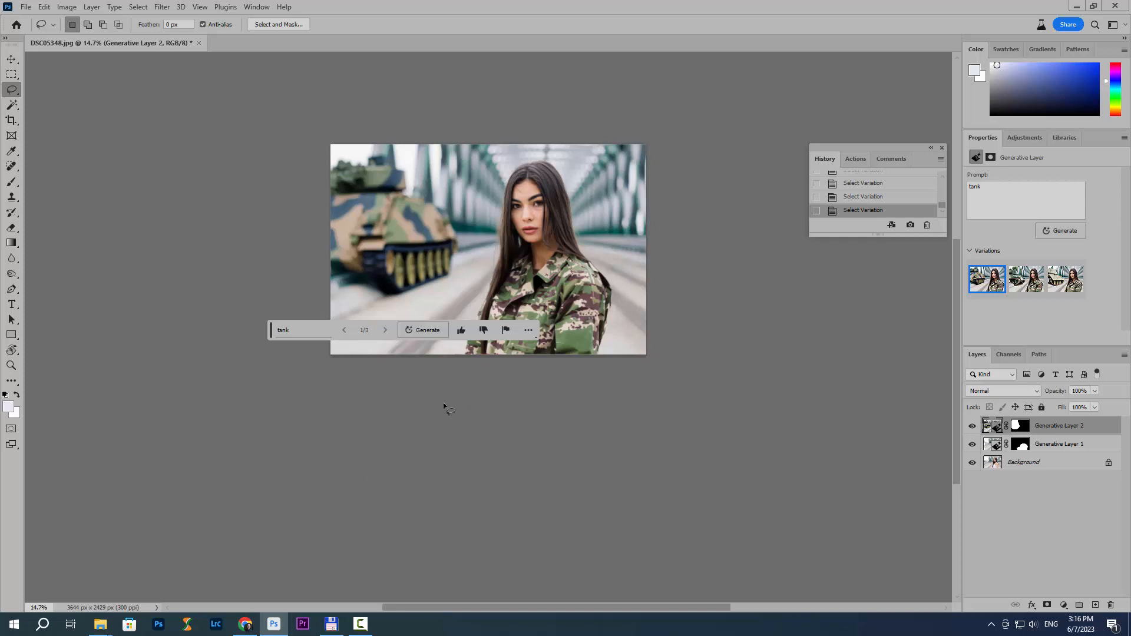
Step: Crop the photo's left and bottom edges at the original ratio to about 3352 x 2235 px and fit it on screen
{"action": "key", "text": "c"}
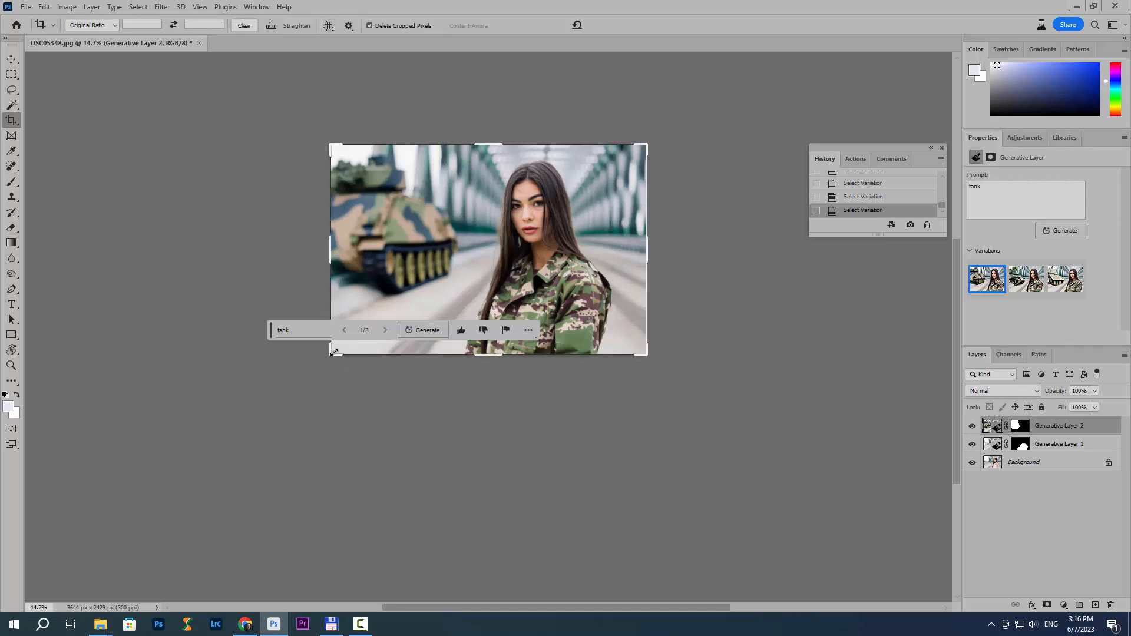
{"action": "left_click_drag", "start_coordinate": [339, 355], "coordinate": [347, 345]}
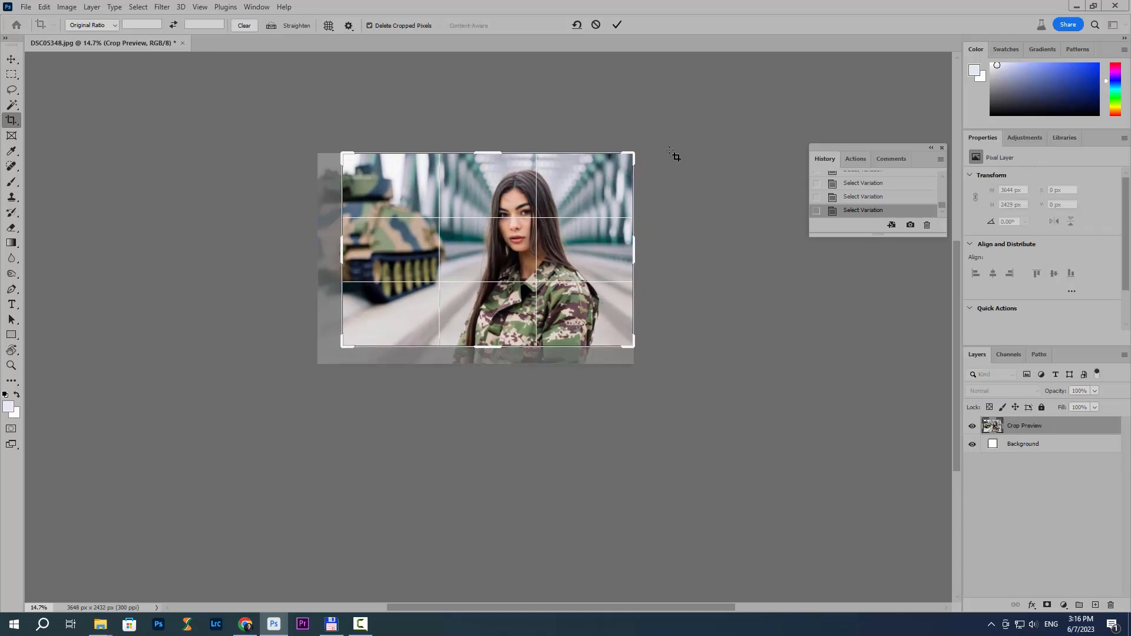
{"action": "key", "text": "Return"}
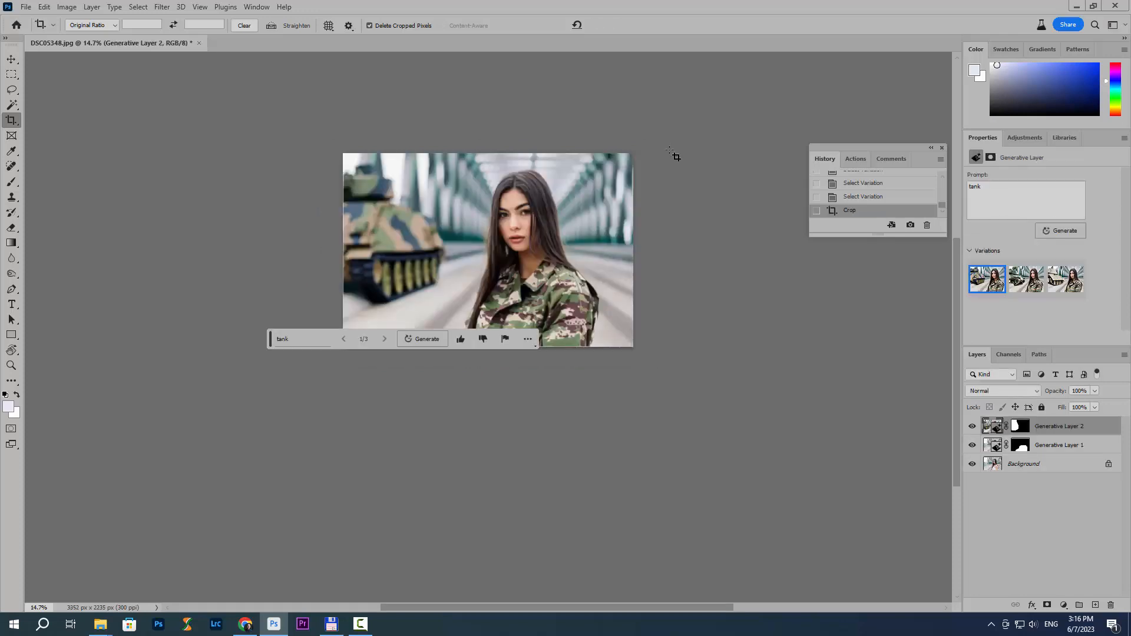
{"action": "key", "text": "ctrl+0"}
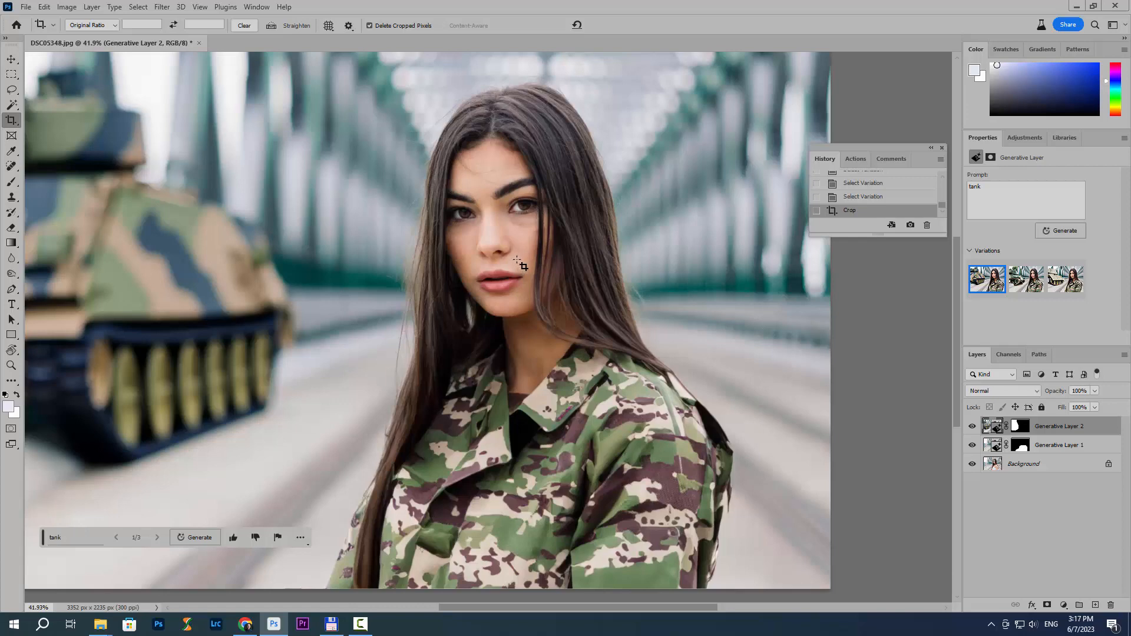